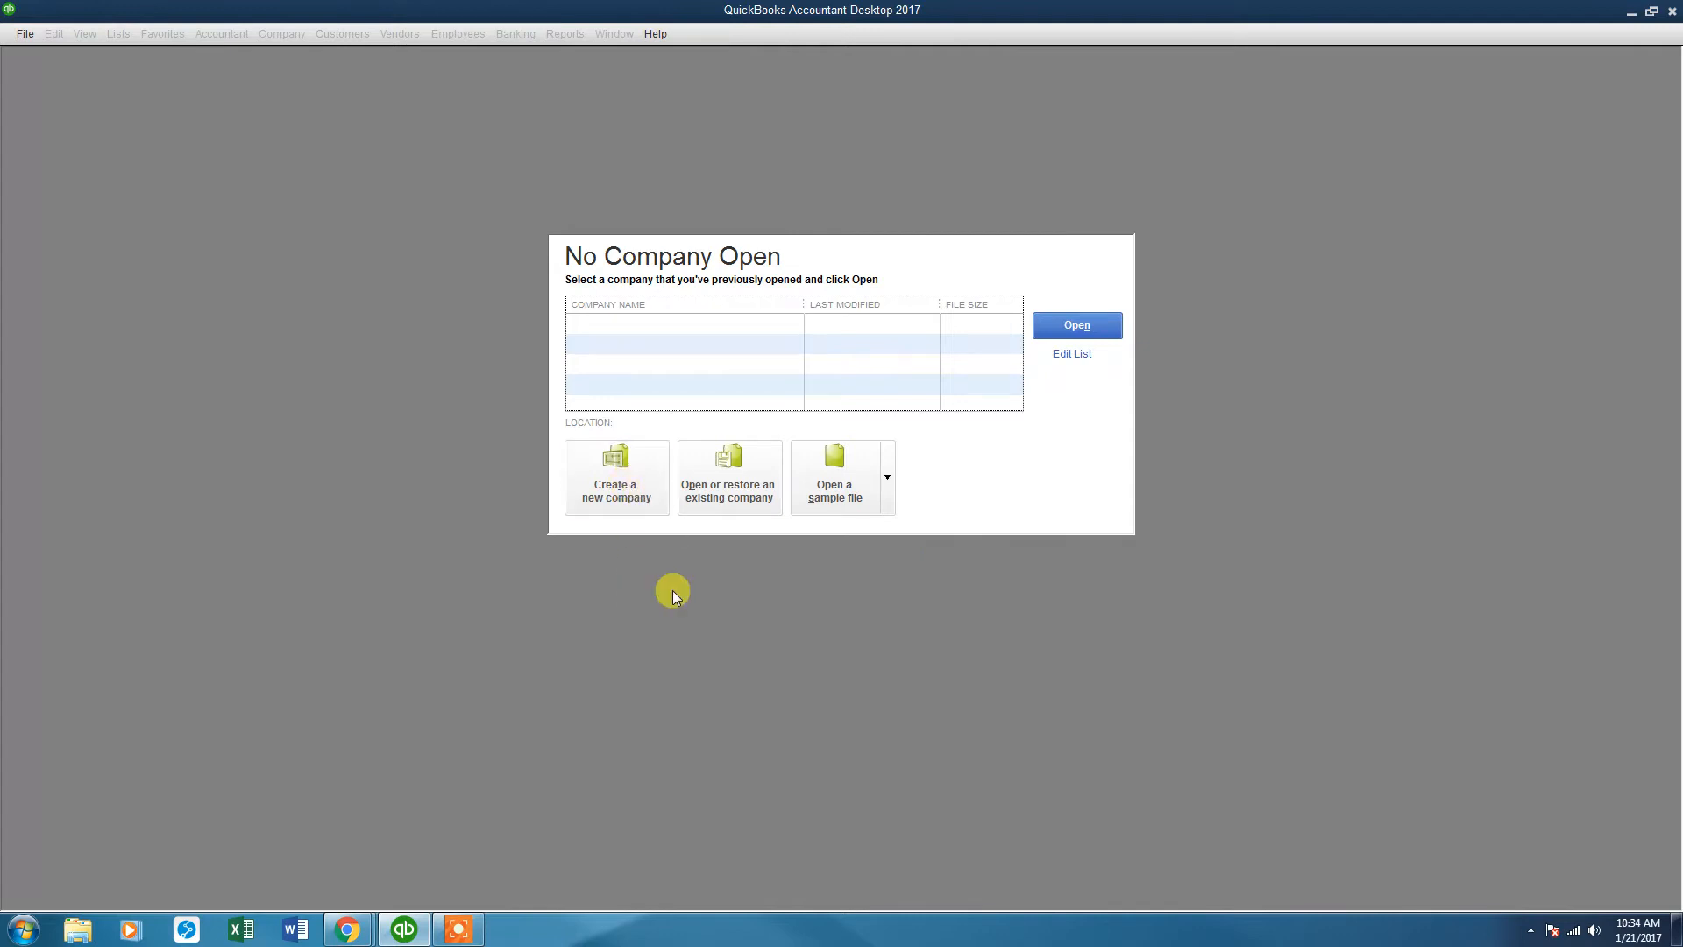
- Start a new company with the detailed setup and enter "You Tube Sample Company" as the company name
{"action": "left_click", "coordinate": [622, 472]}
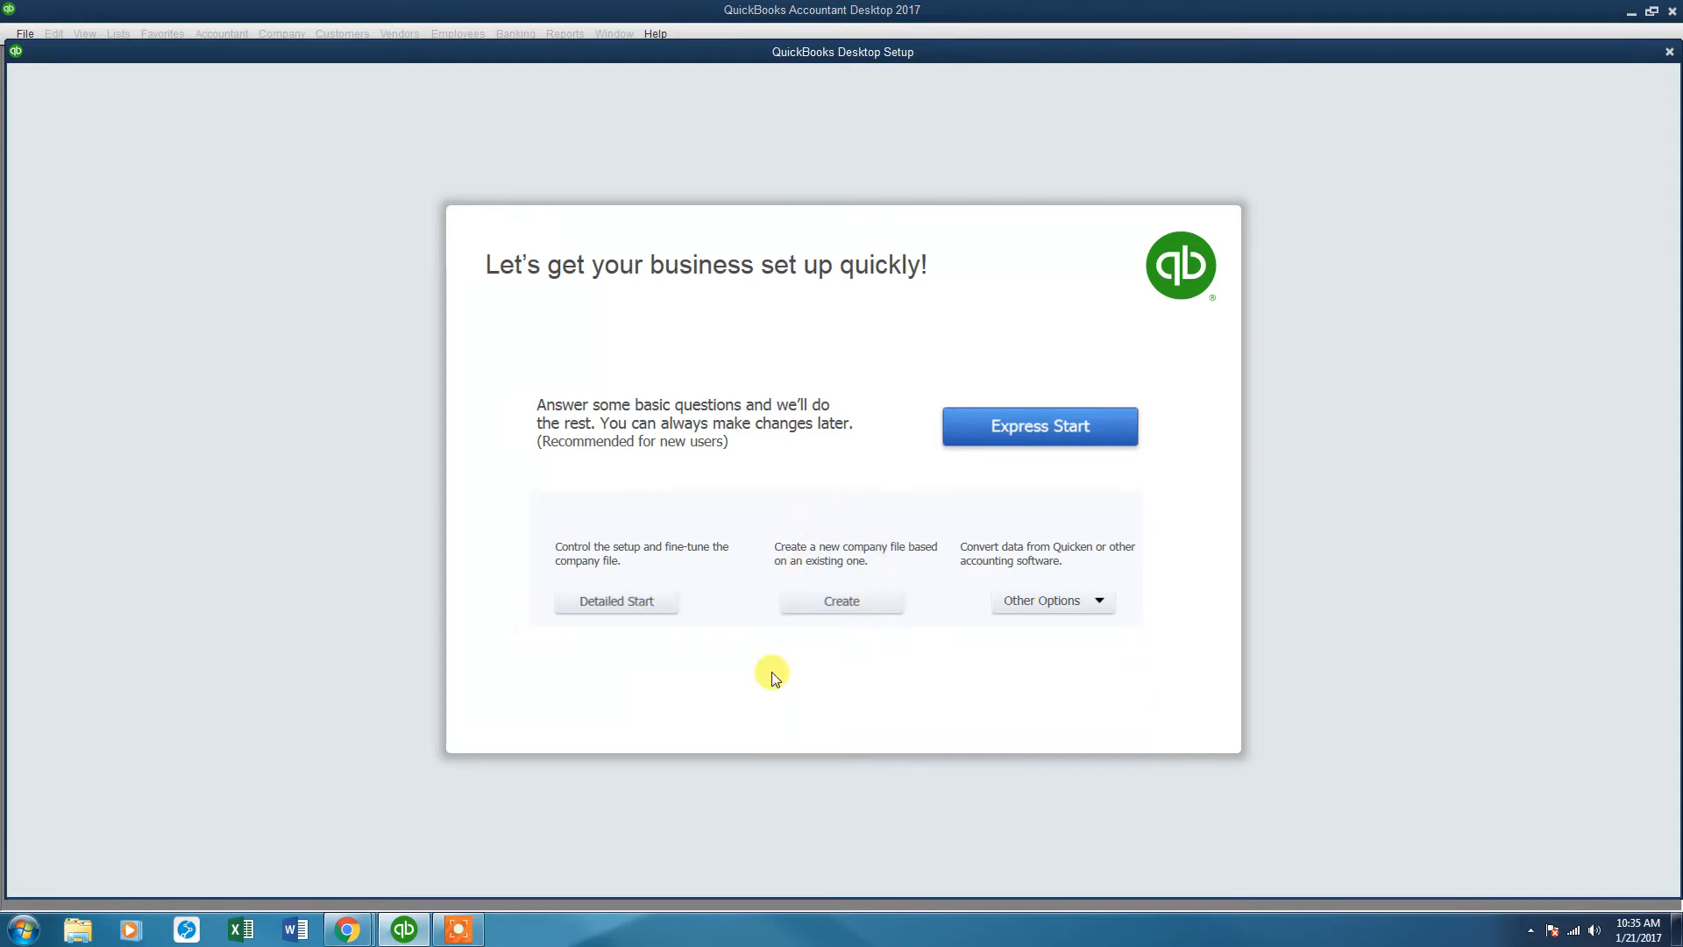
{"action": "left_click", "coordinate": [617, 602]}
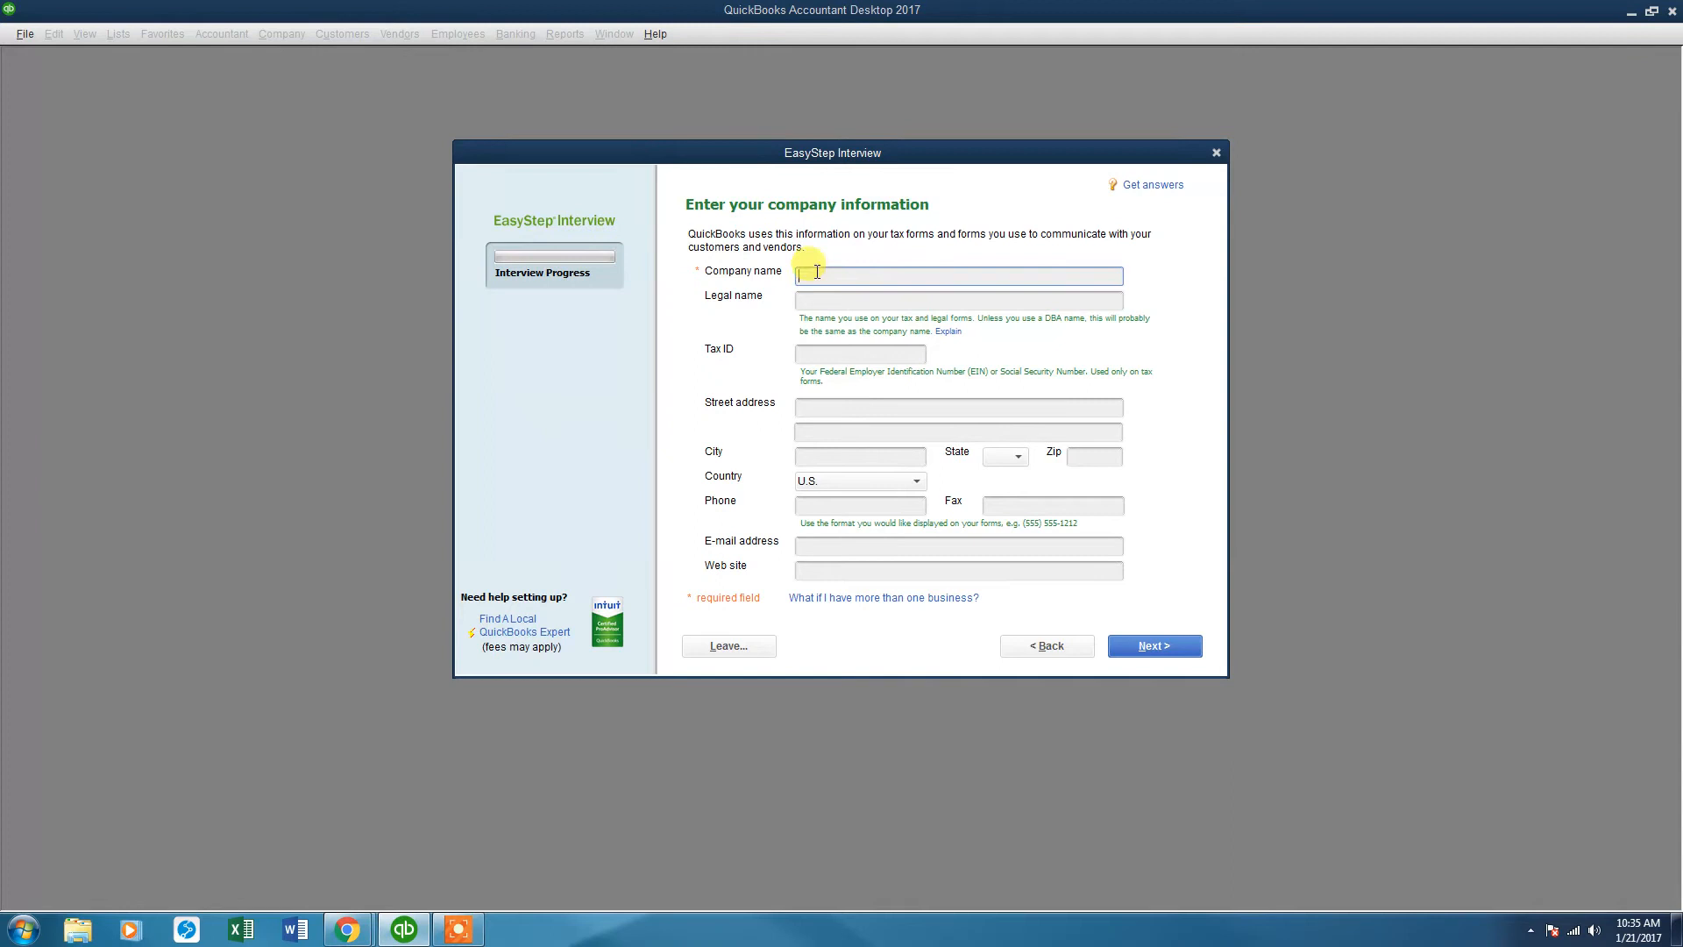
{"action": "type", "text": "You Tube Sa"}
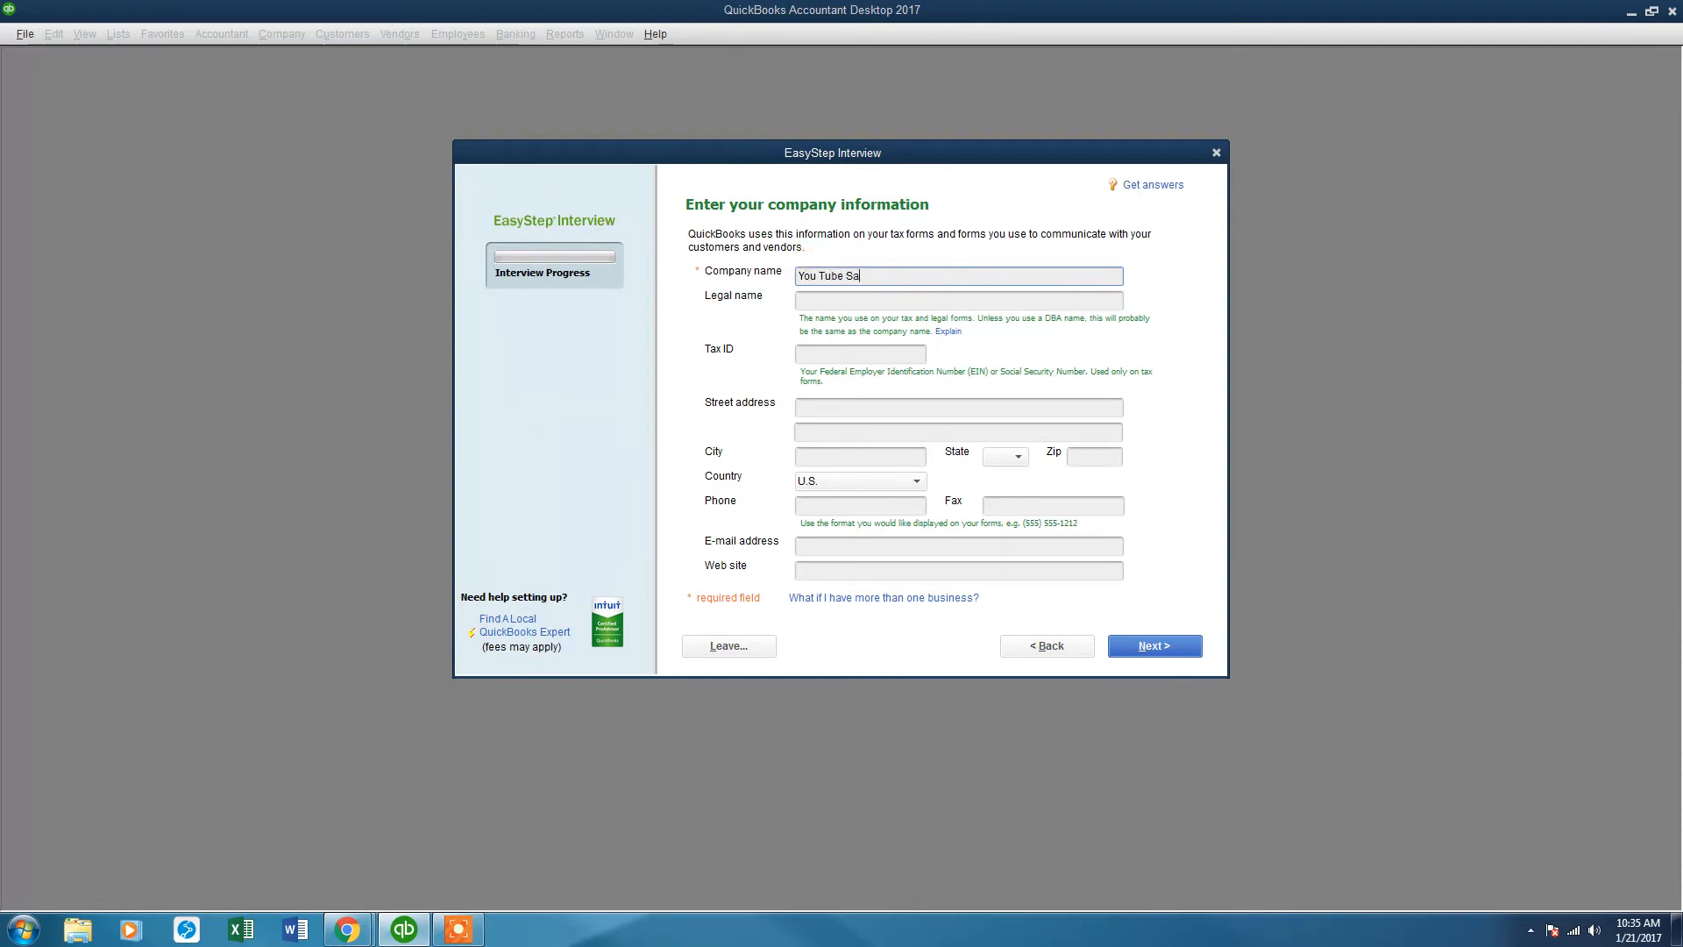
{"action": "type", "text": "mple Company"}
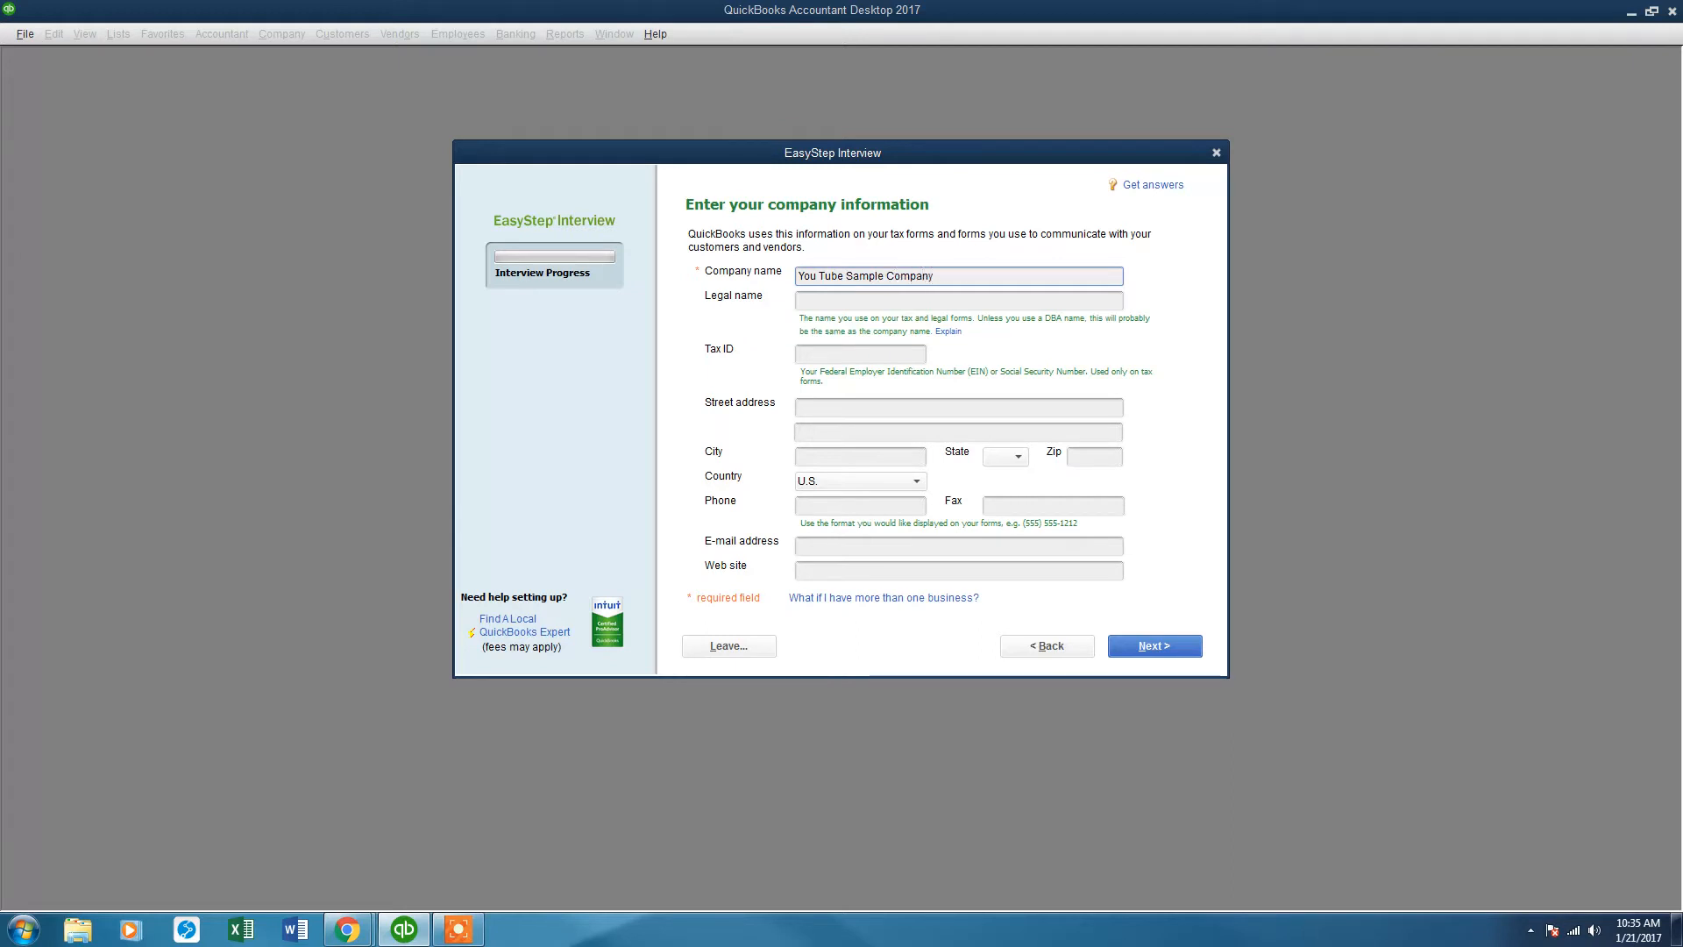
{"action": "key", "text": "Tab"}
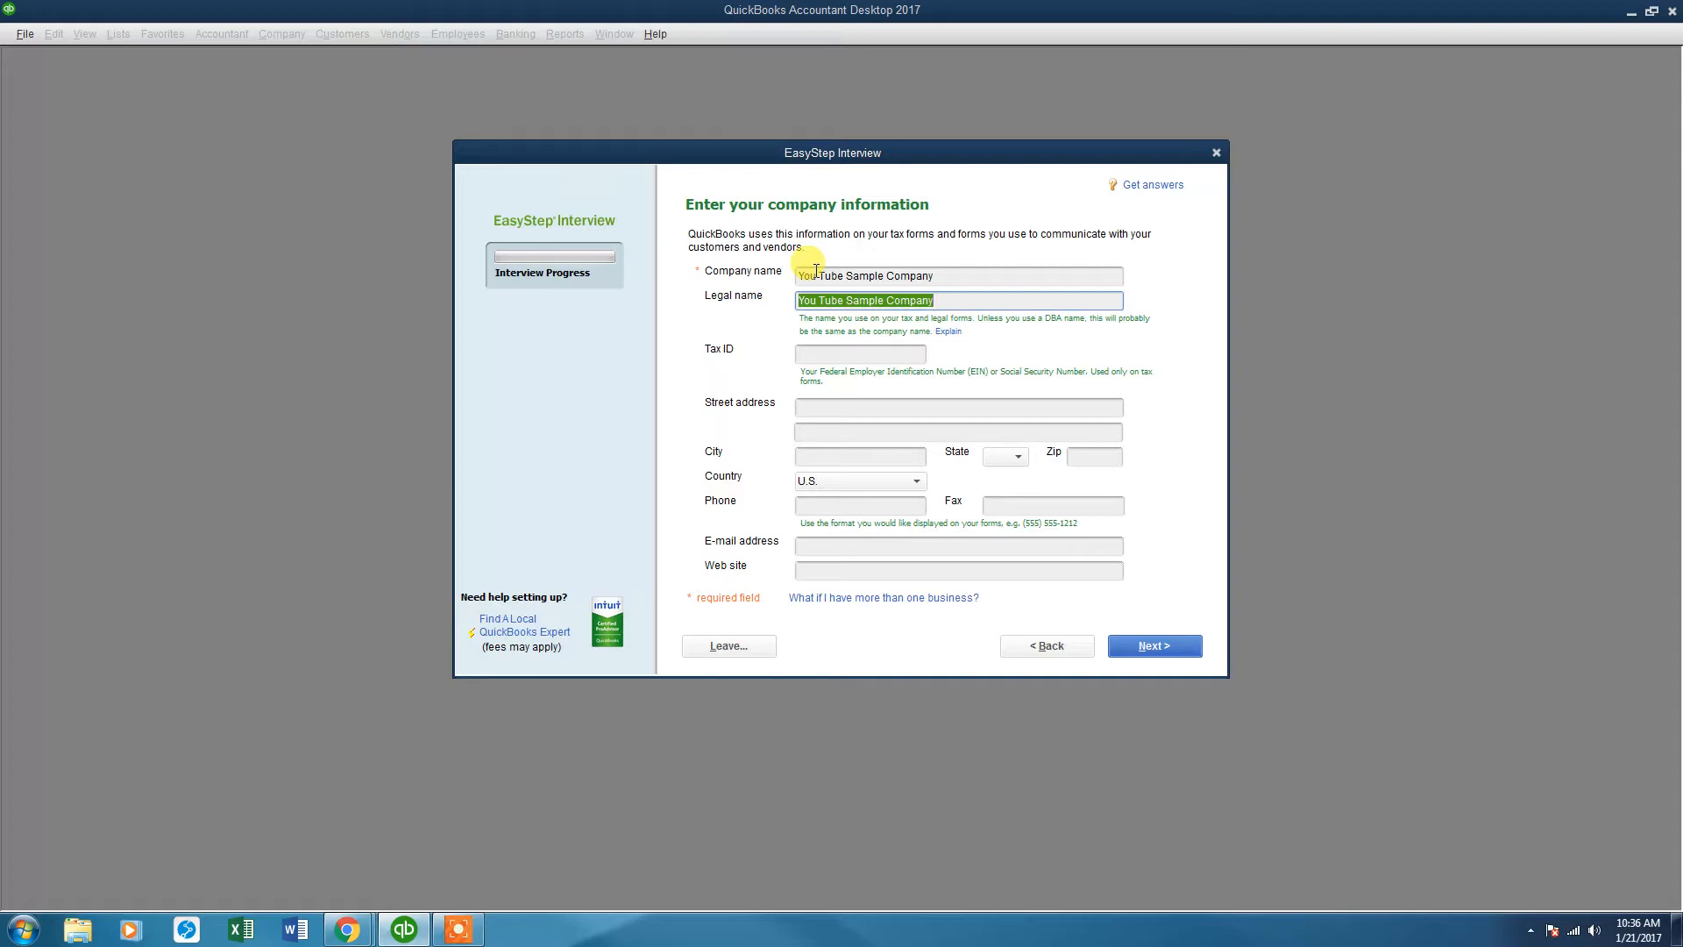
- Set the company's legal name to "YouTube Sample LLC"
{"action": "type", "text": "You tube Sample LLc"}
{"action": "key", "text": "BackSpace"}
{"action": "type", "text": "C"}
{"action": "key", "text": "Tab"}
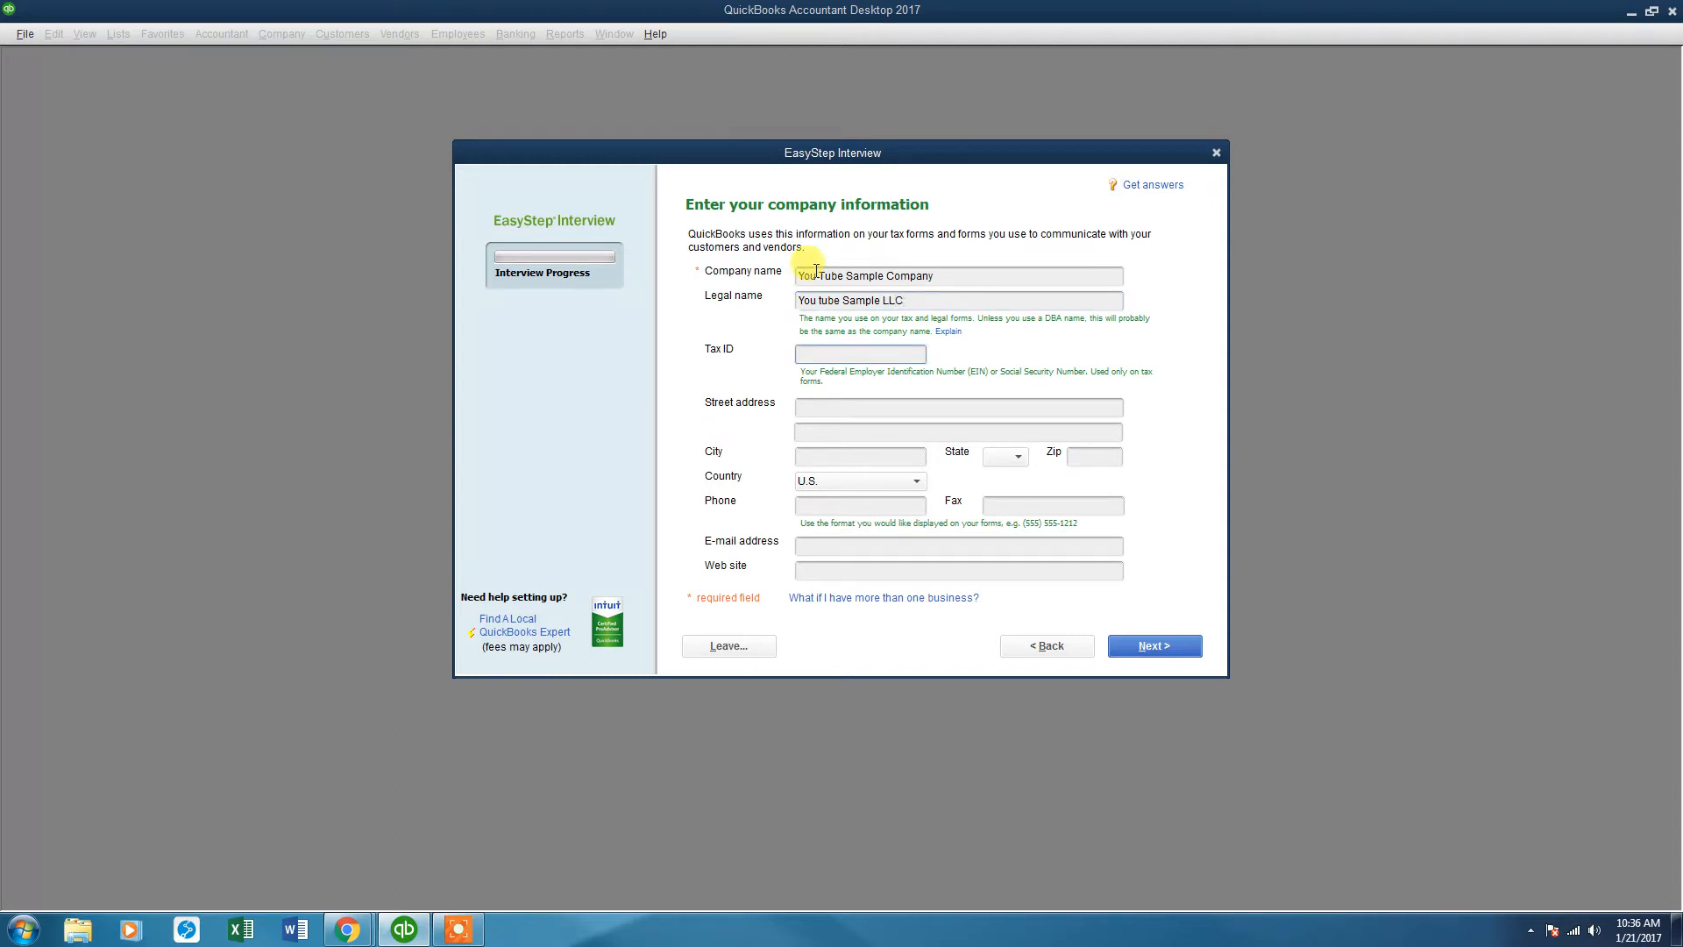
{"action": "left_click", "coordinate": [818, 300]}
{"action": "key", "text": "BackSpace"}
{"action": "key", "text": "Delete"}
{"action": "type", "text": "T"}
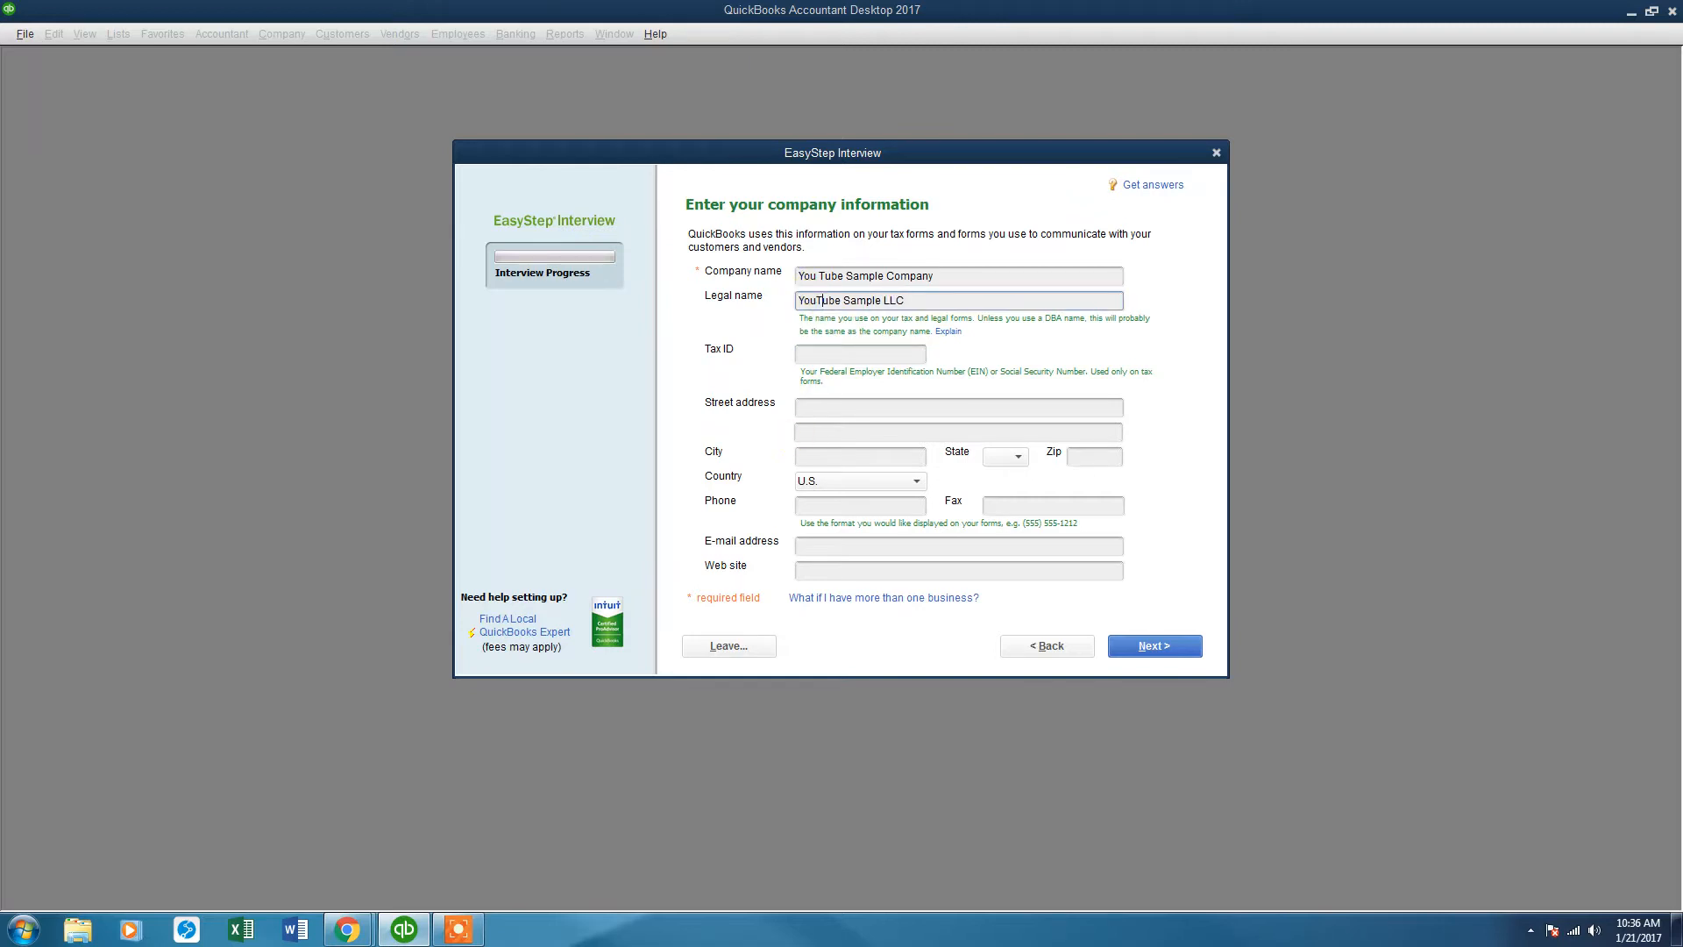
- Enter the company's federal tax ID number
{"action": "left_click", "coordinate": [821, 354]}
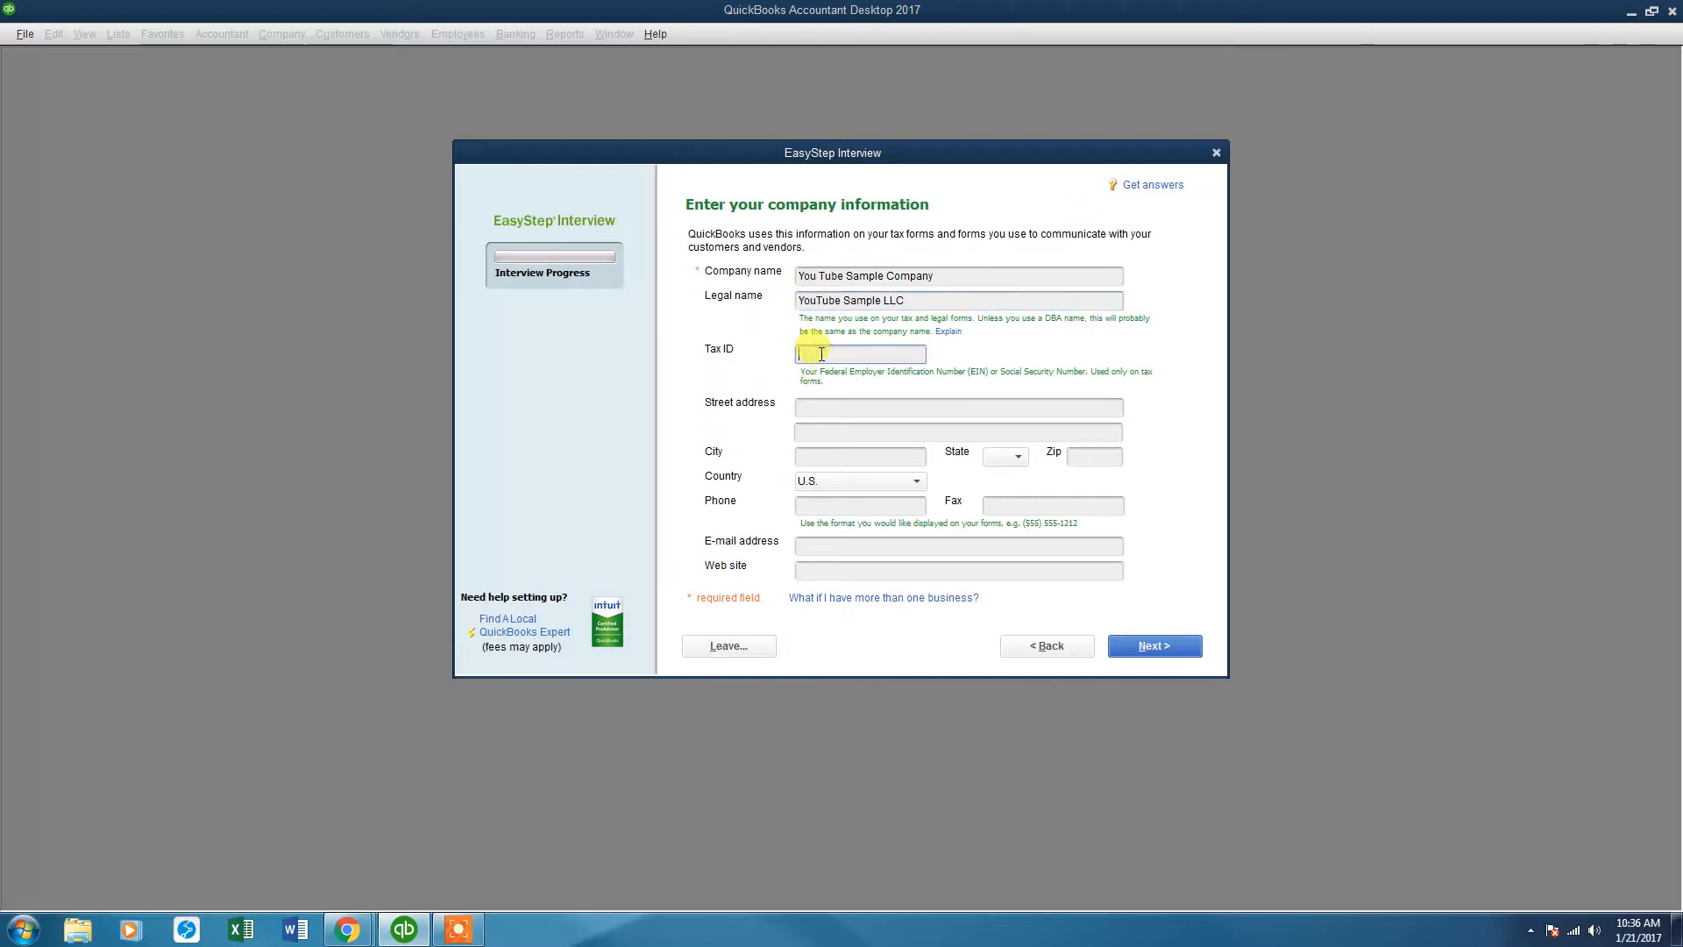
{"action": "type", "text": "99"}
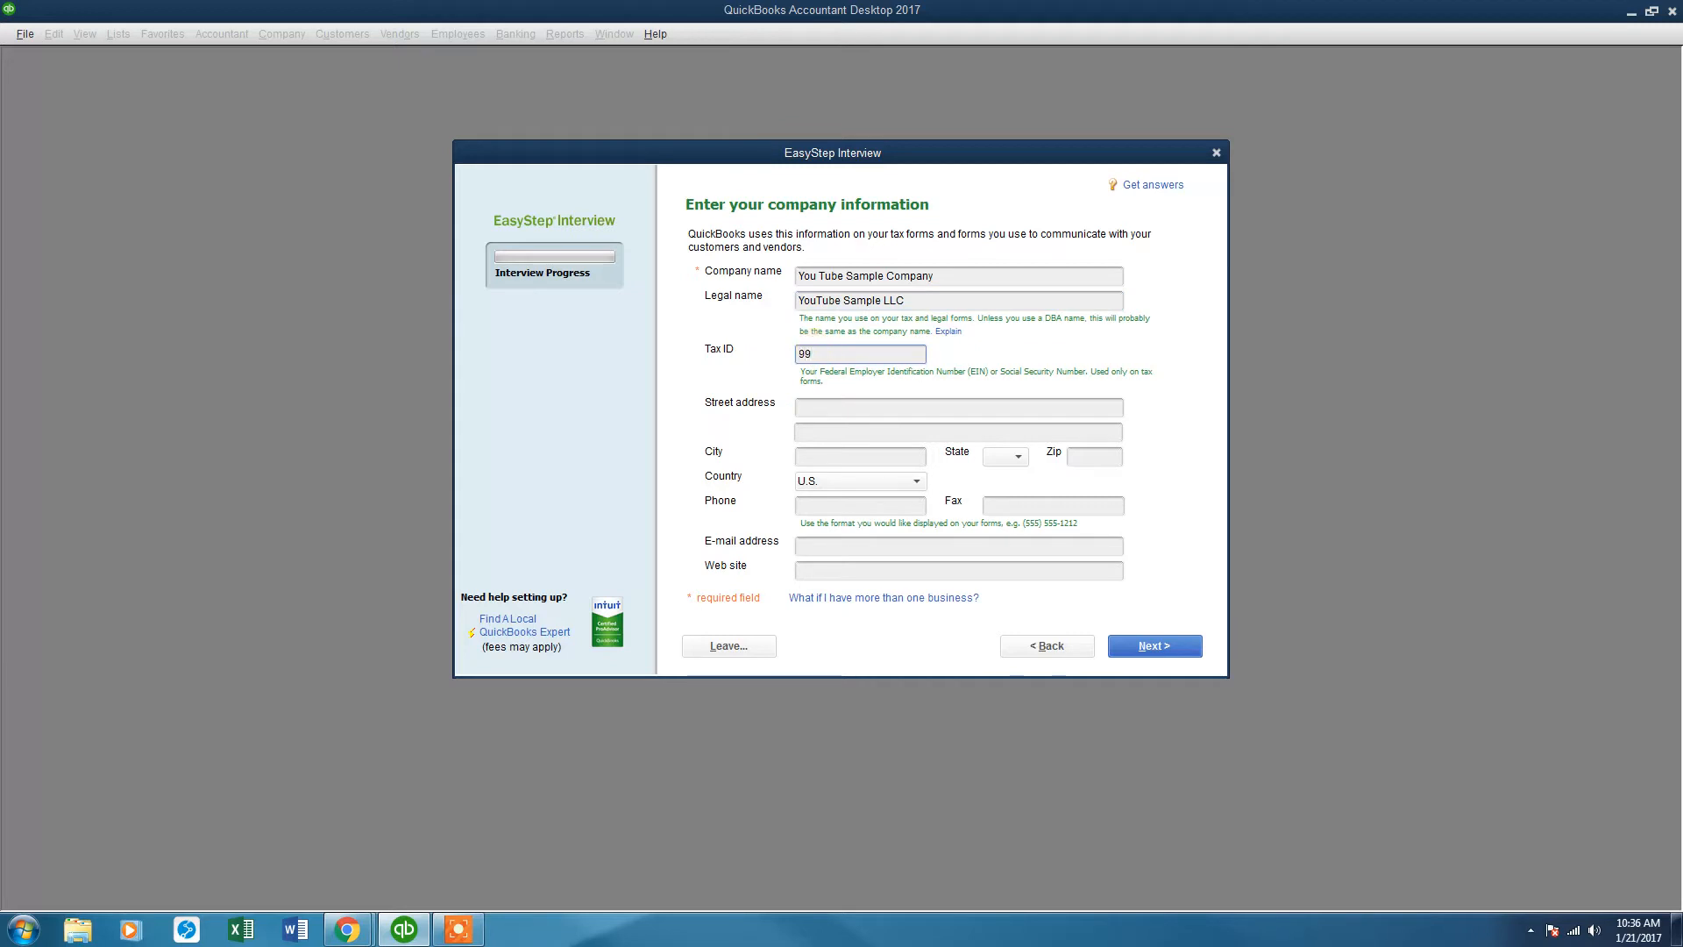
{"action": "type", "text": "-0159654"}
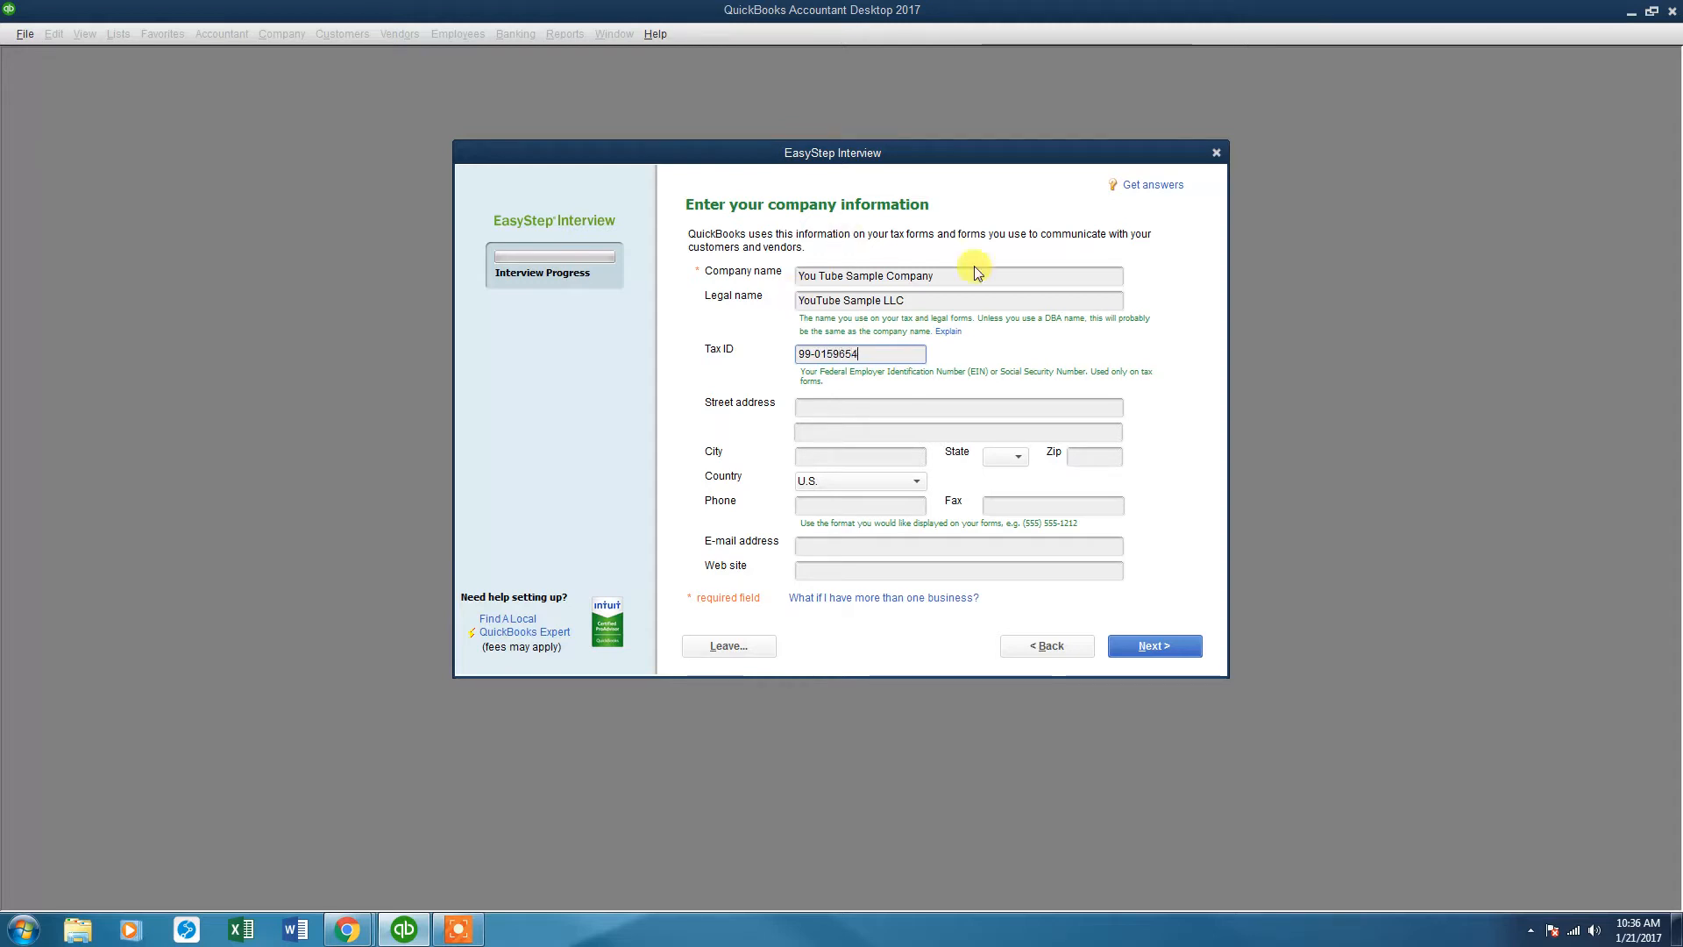
- Fill in the company's street address, city and ZIP code, with TX as the state
{"action": "left_click", "coordinate": [843, 407]}
{"action": "type", "text": "123 Anywhere"}
{"action": "key", "text": "Tab"}
{"action": "key", "text": "Tab"}
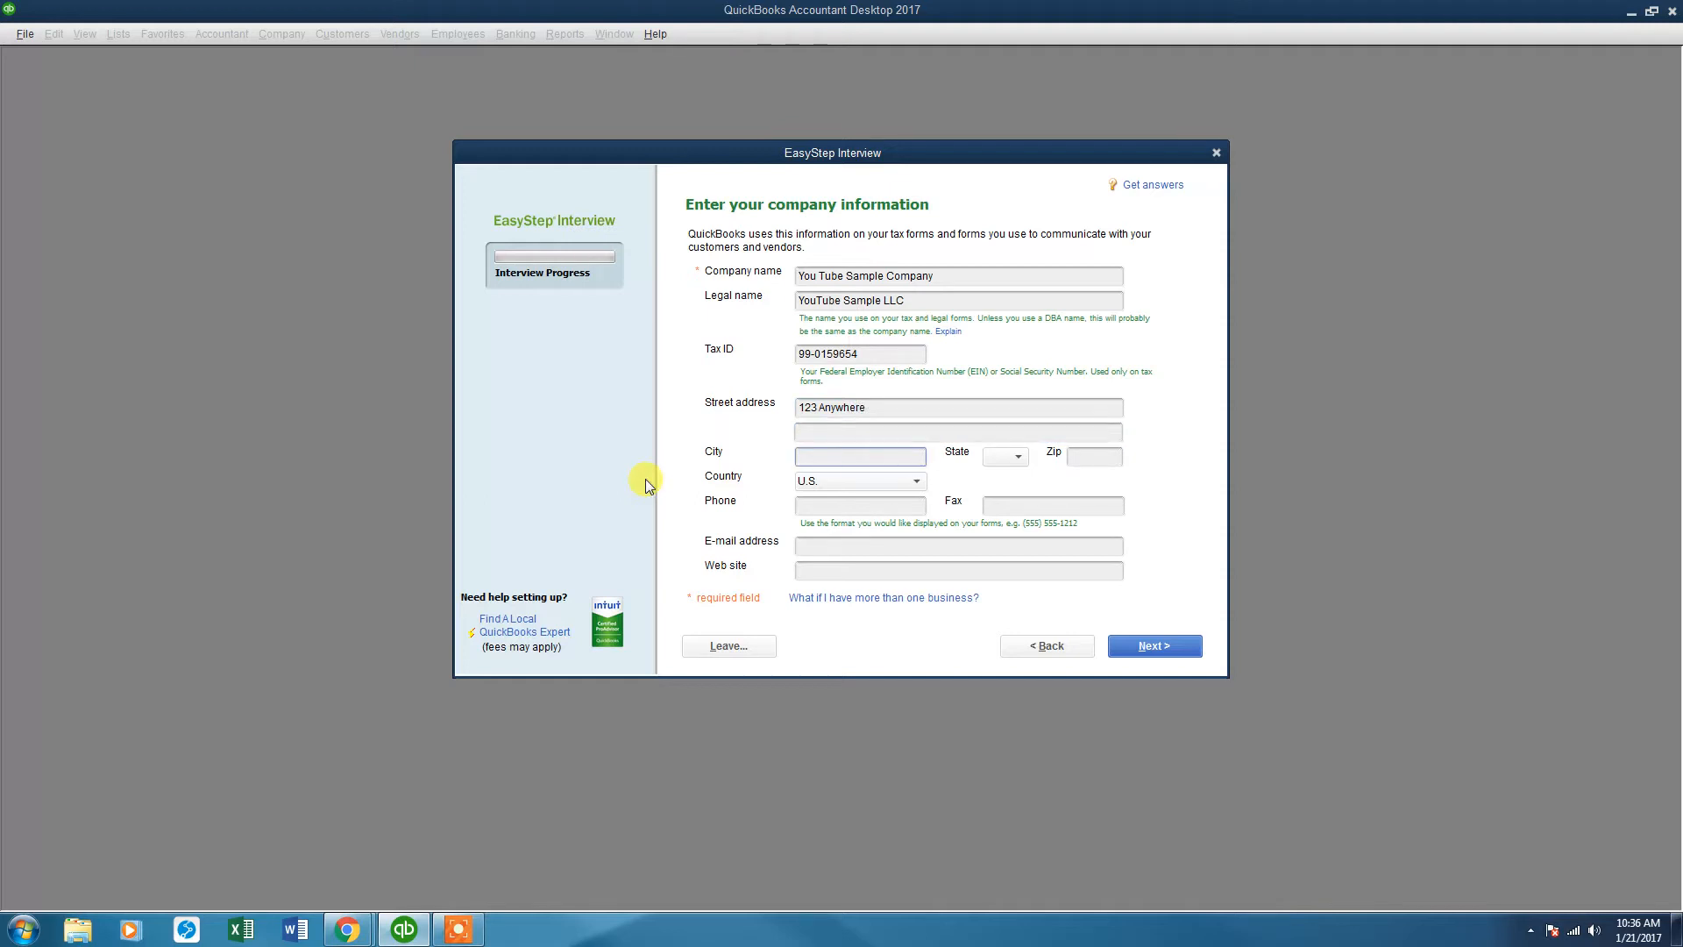
{"action": "type", "text": "Happyville"}
{"action": "key", "text": "Tab"}
{"action": "type", "text": "TN"}
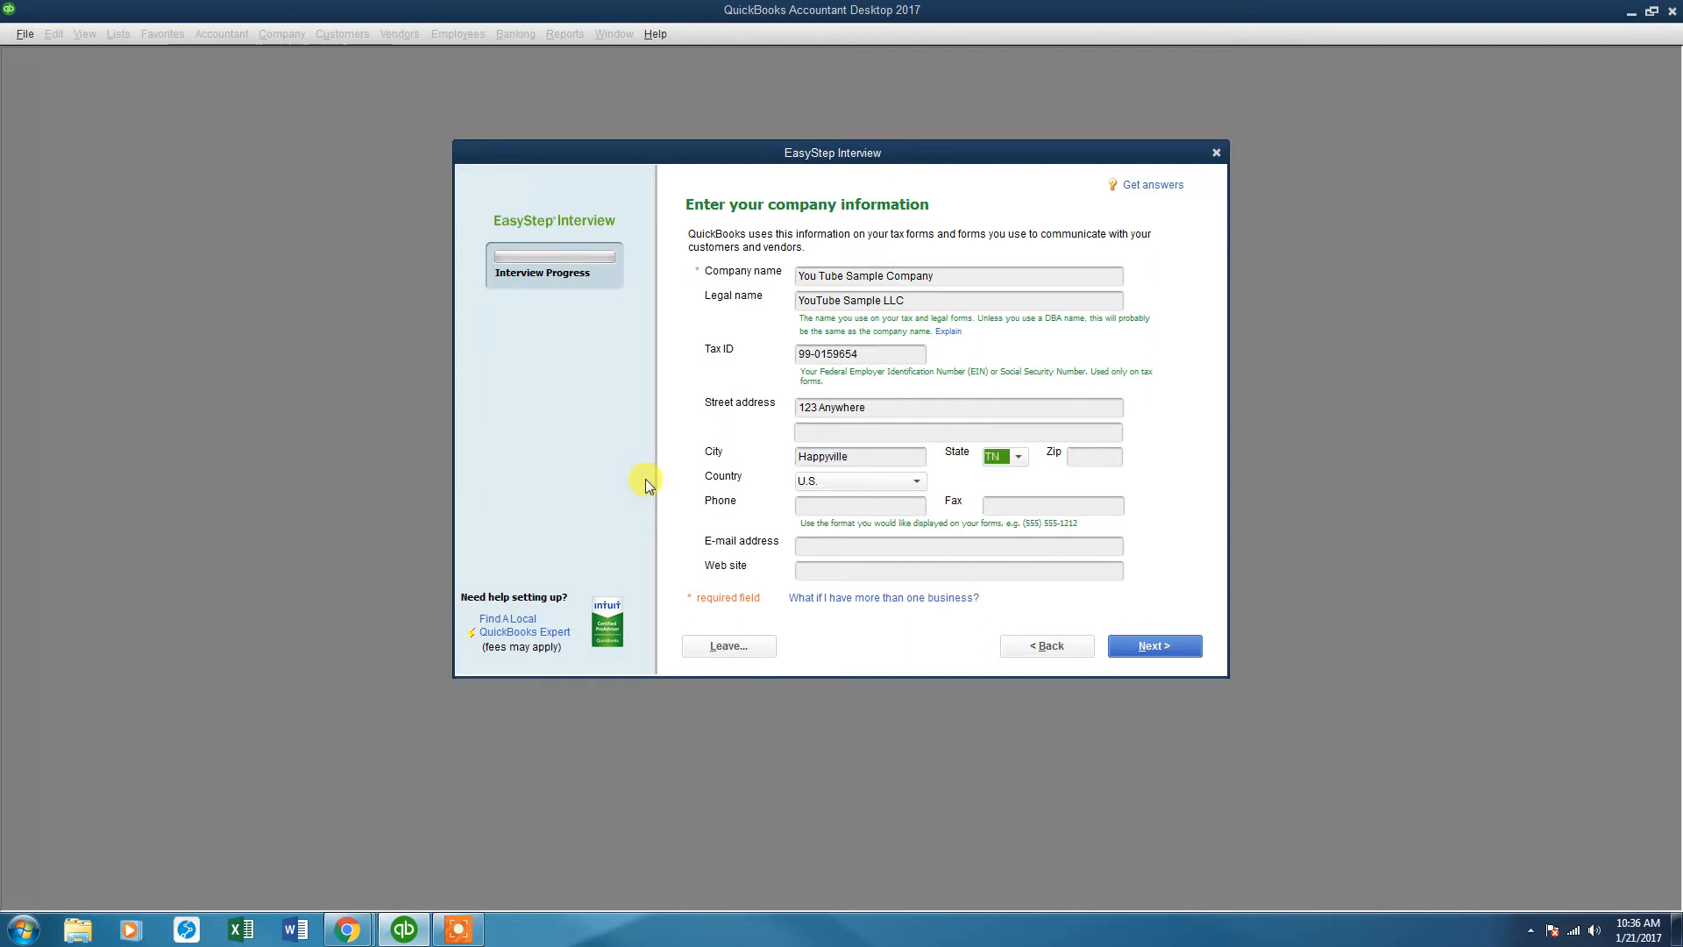
{"action": "left_click", "coordinate": [1018, 457]}
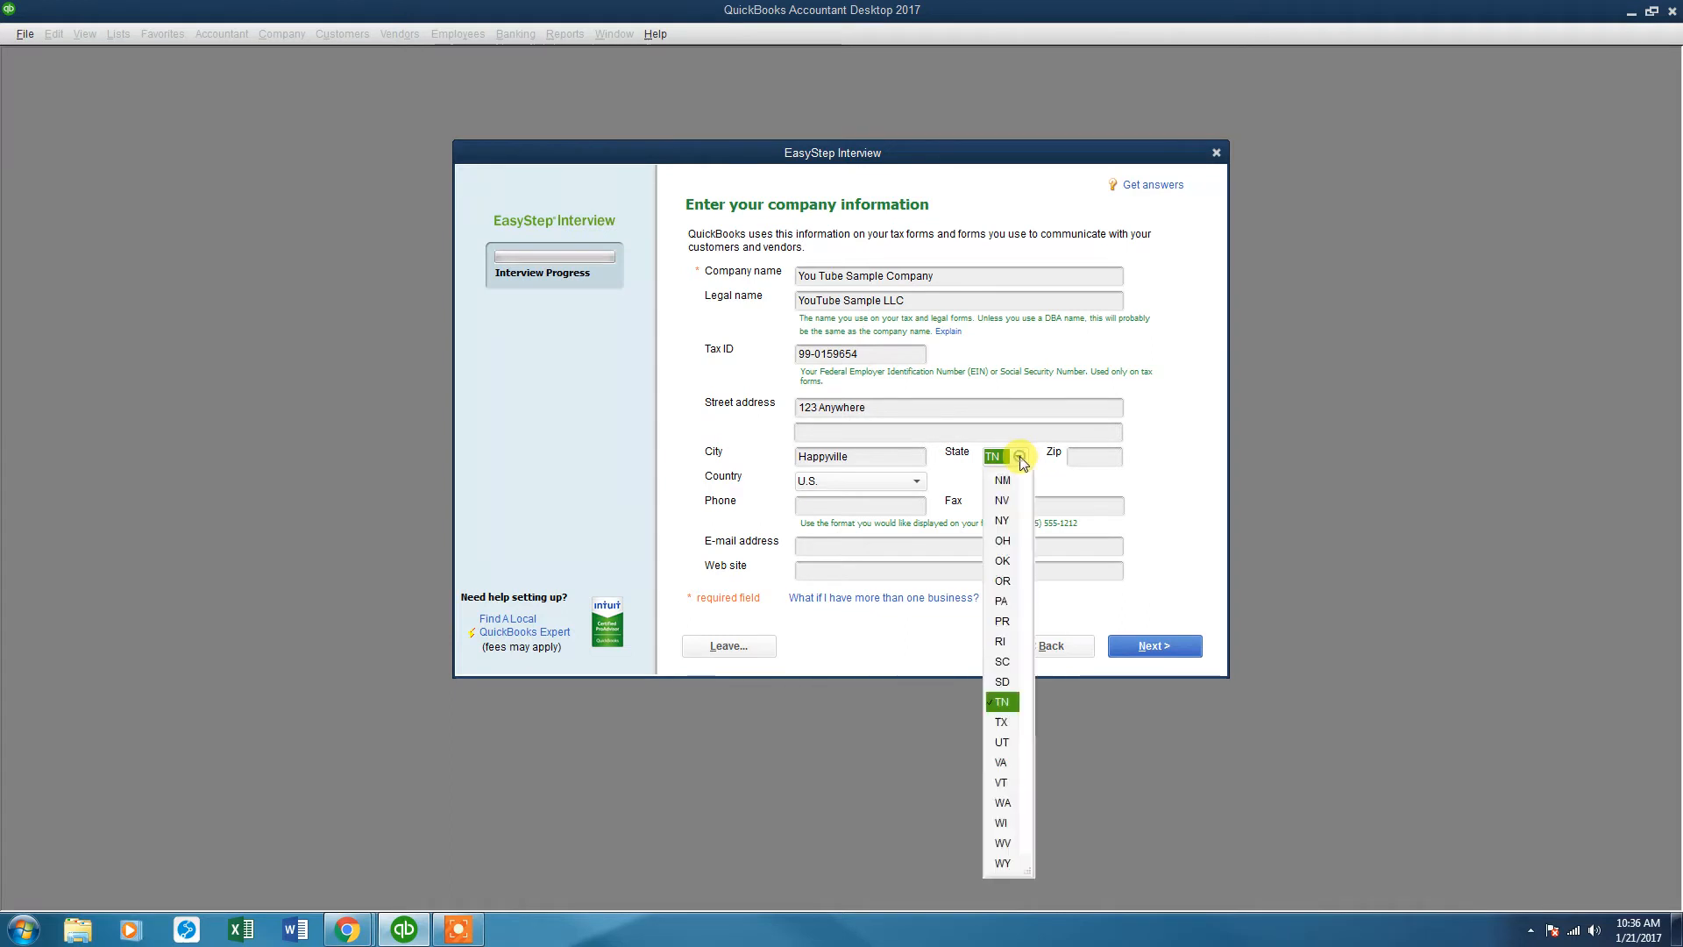
{"action": "left_click", "coordinate": [1004, 725]}
{"action": "left_click", "coordinate": [1080, 454]}
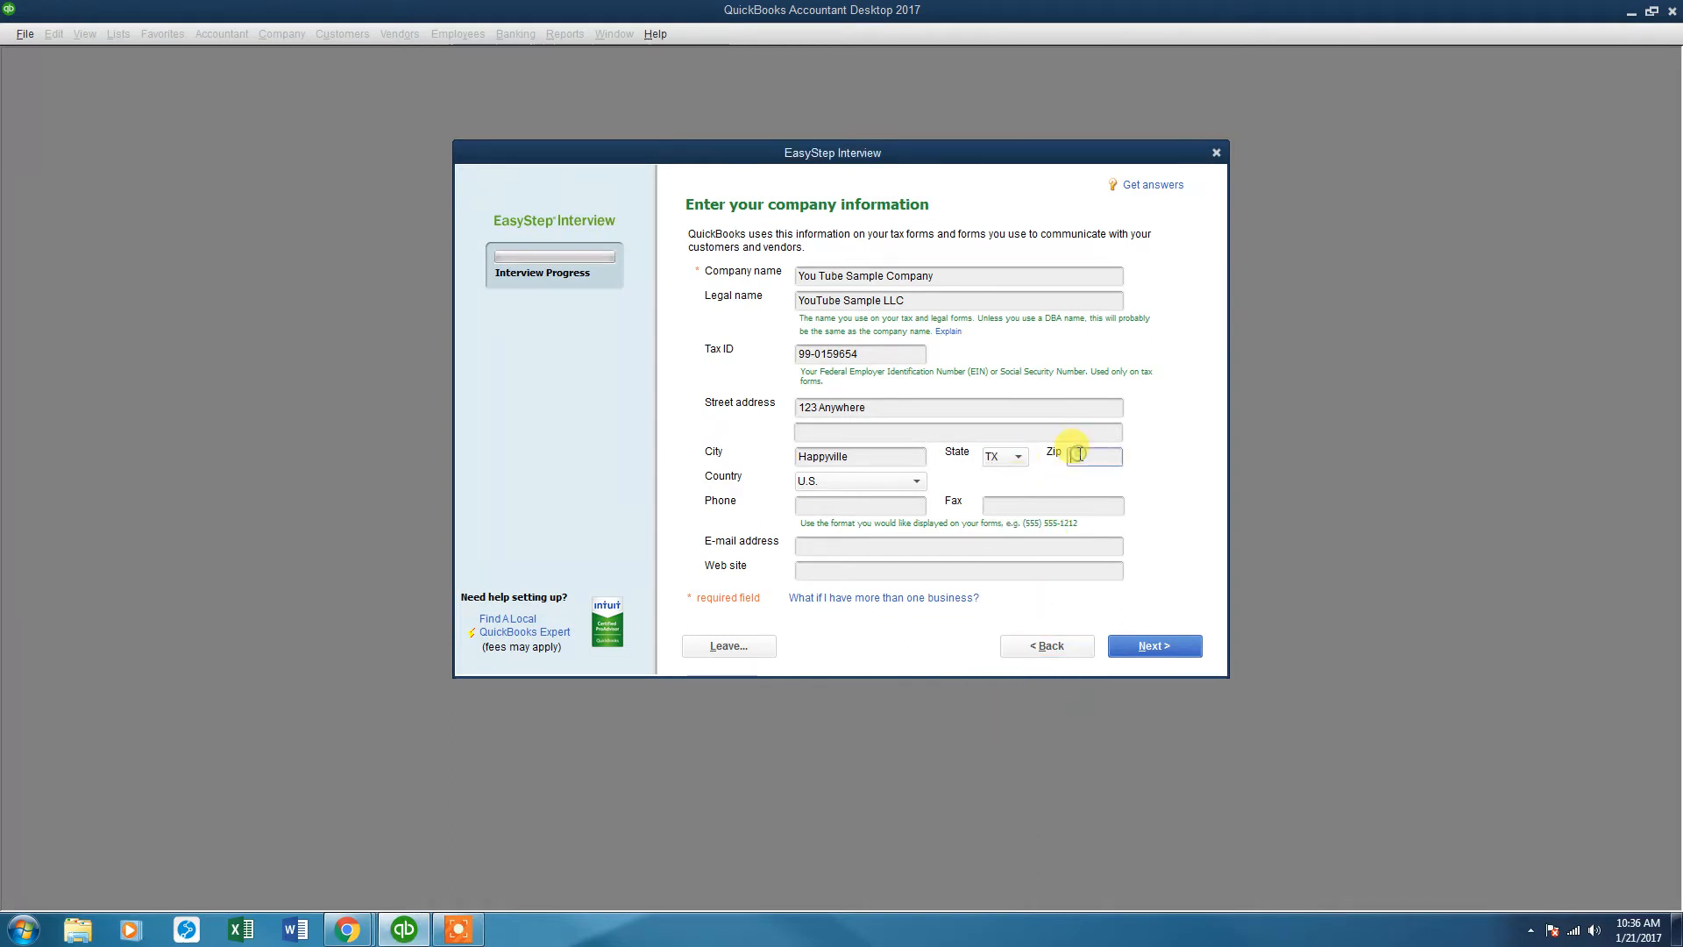
{"action": "type", "text": "77777"}
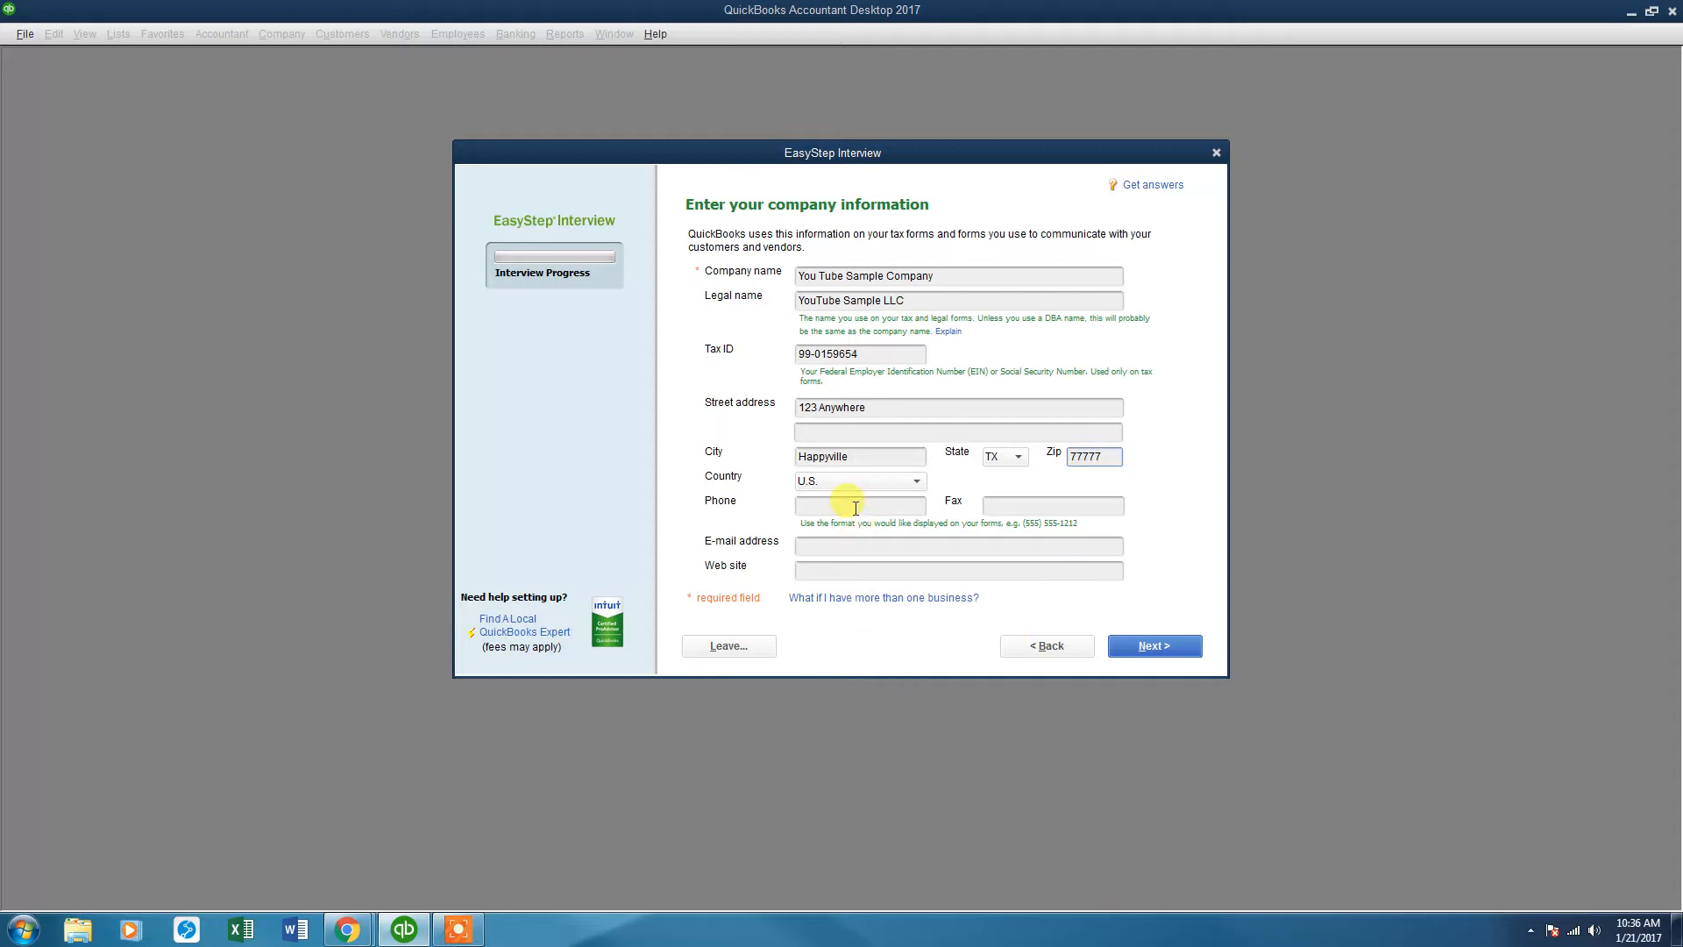
- Enter the company's phone number, leave fax, e-mail and web site blank, and continue to the industry selection
{"action": "left_click", "coordinate": [856, 507]}
{"action": "type", "text": "555"}
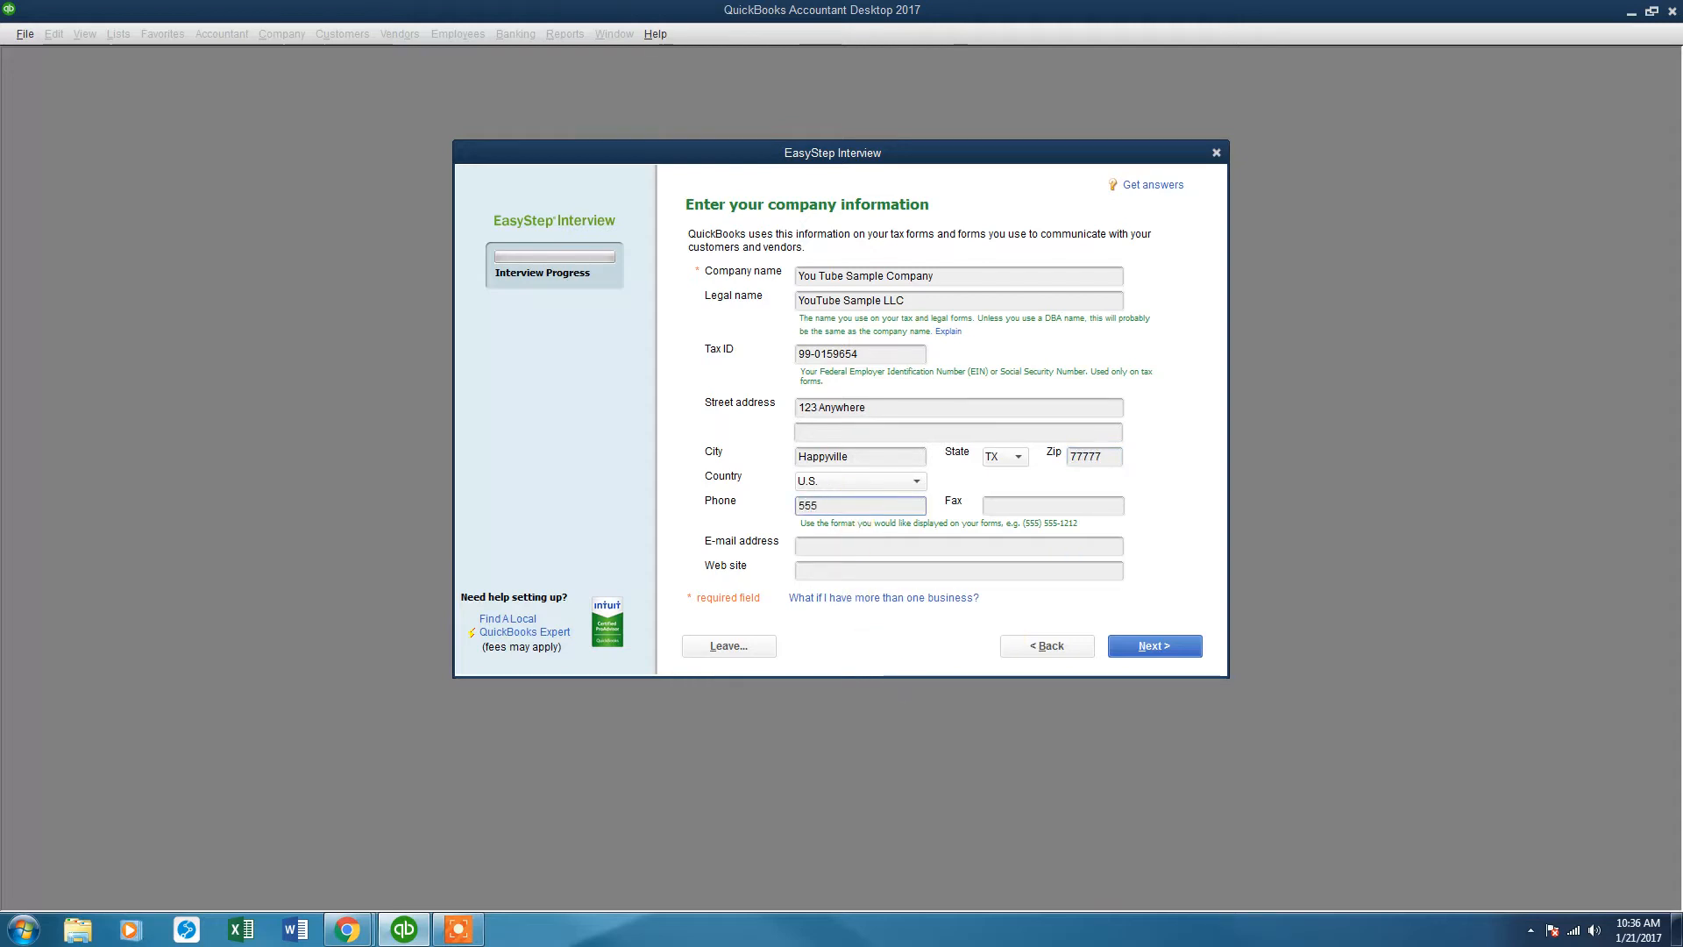
{"action": "type", "text": "1251212"}
{"action": "left_click", "coordinate": [991, 500]}
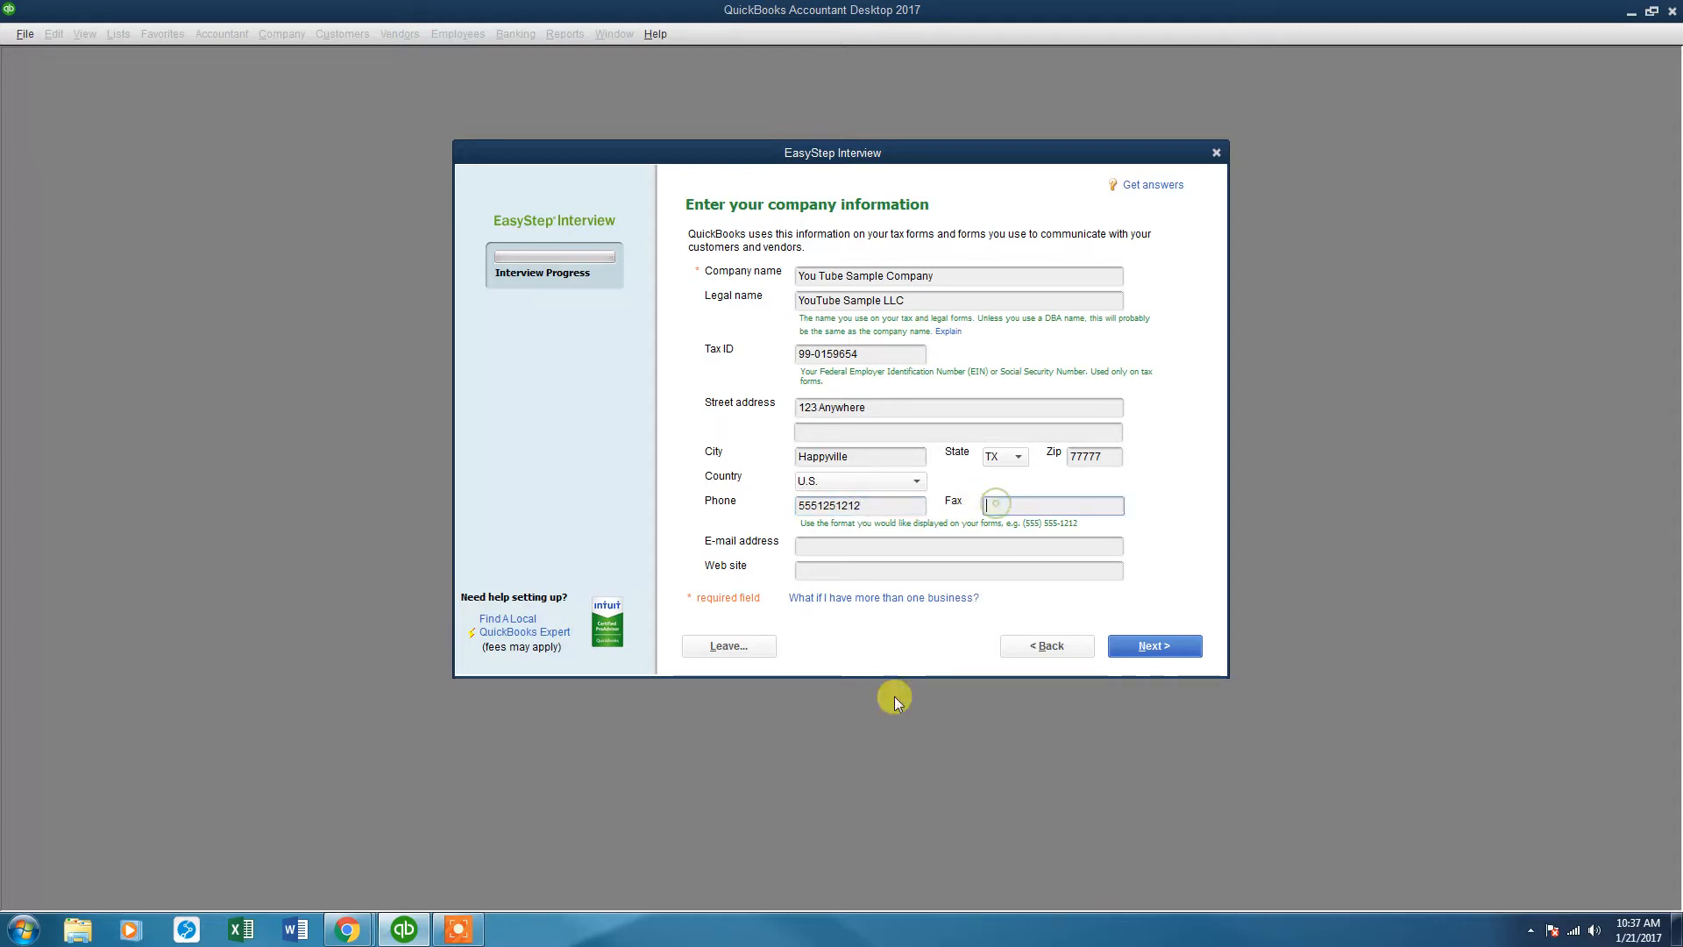
{"action": "left_click", "coordinate": [833, 547]}
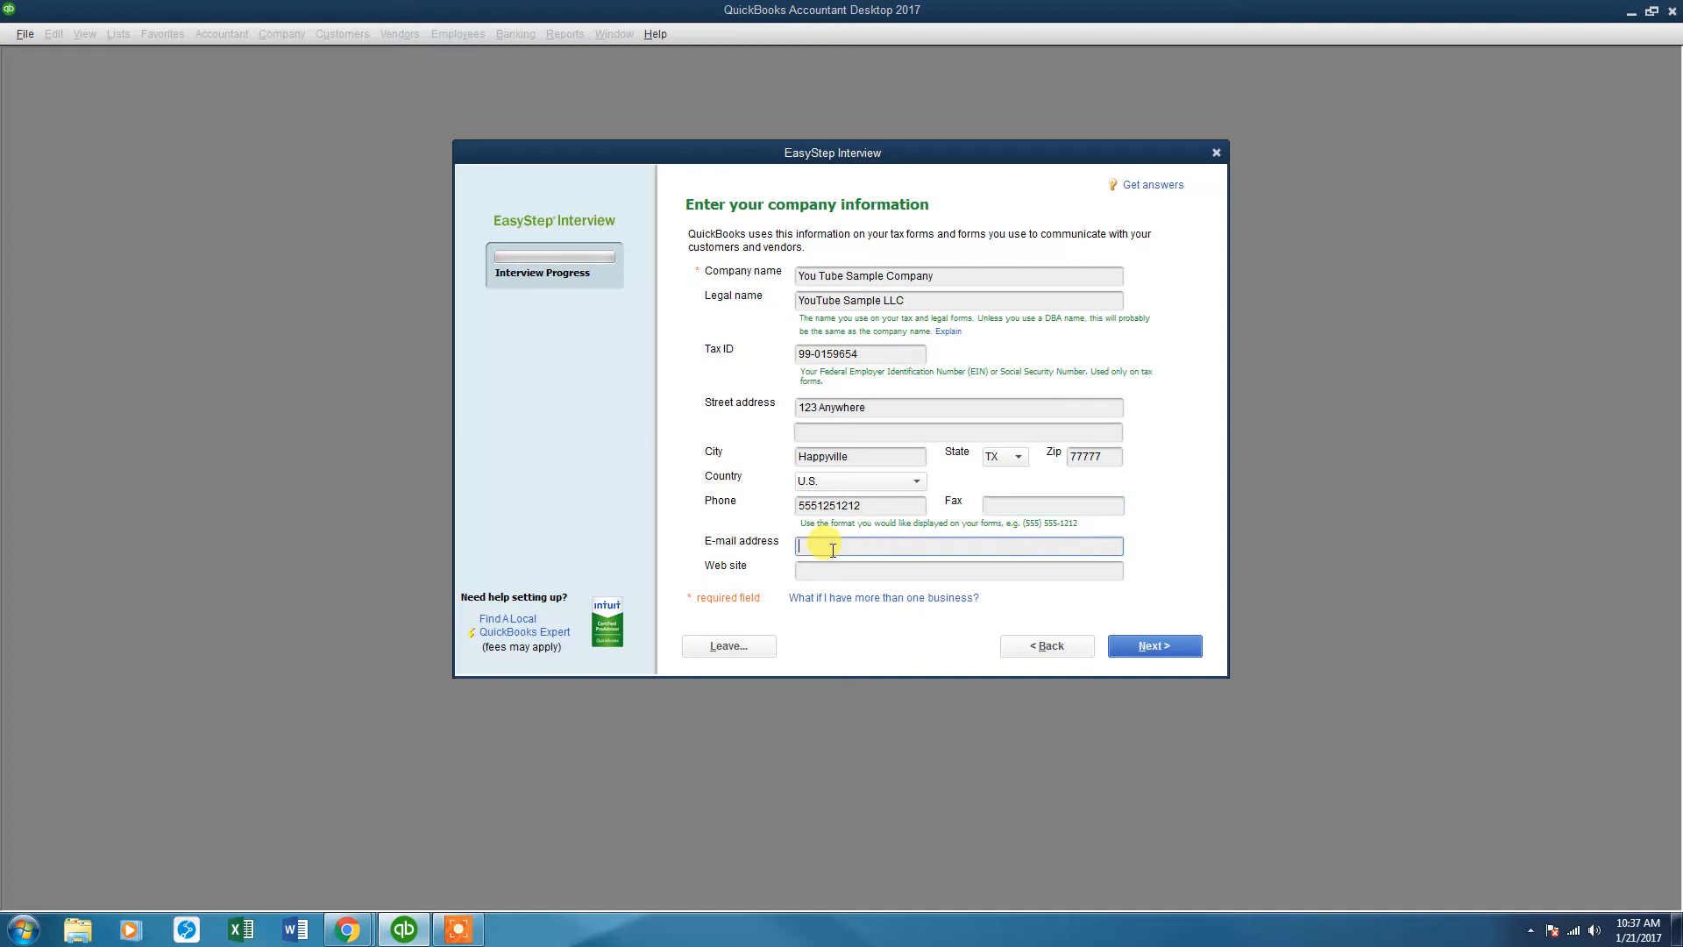
{"action": "left_click", "coordinate": [831, 571]}
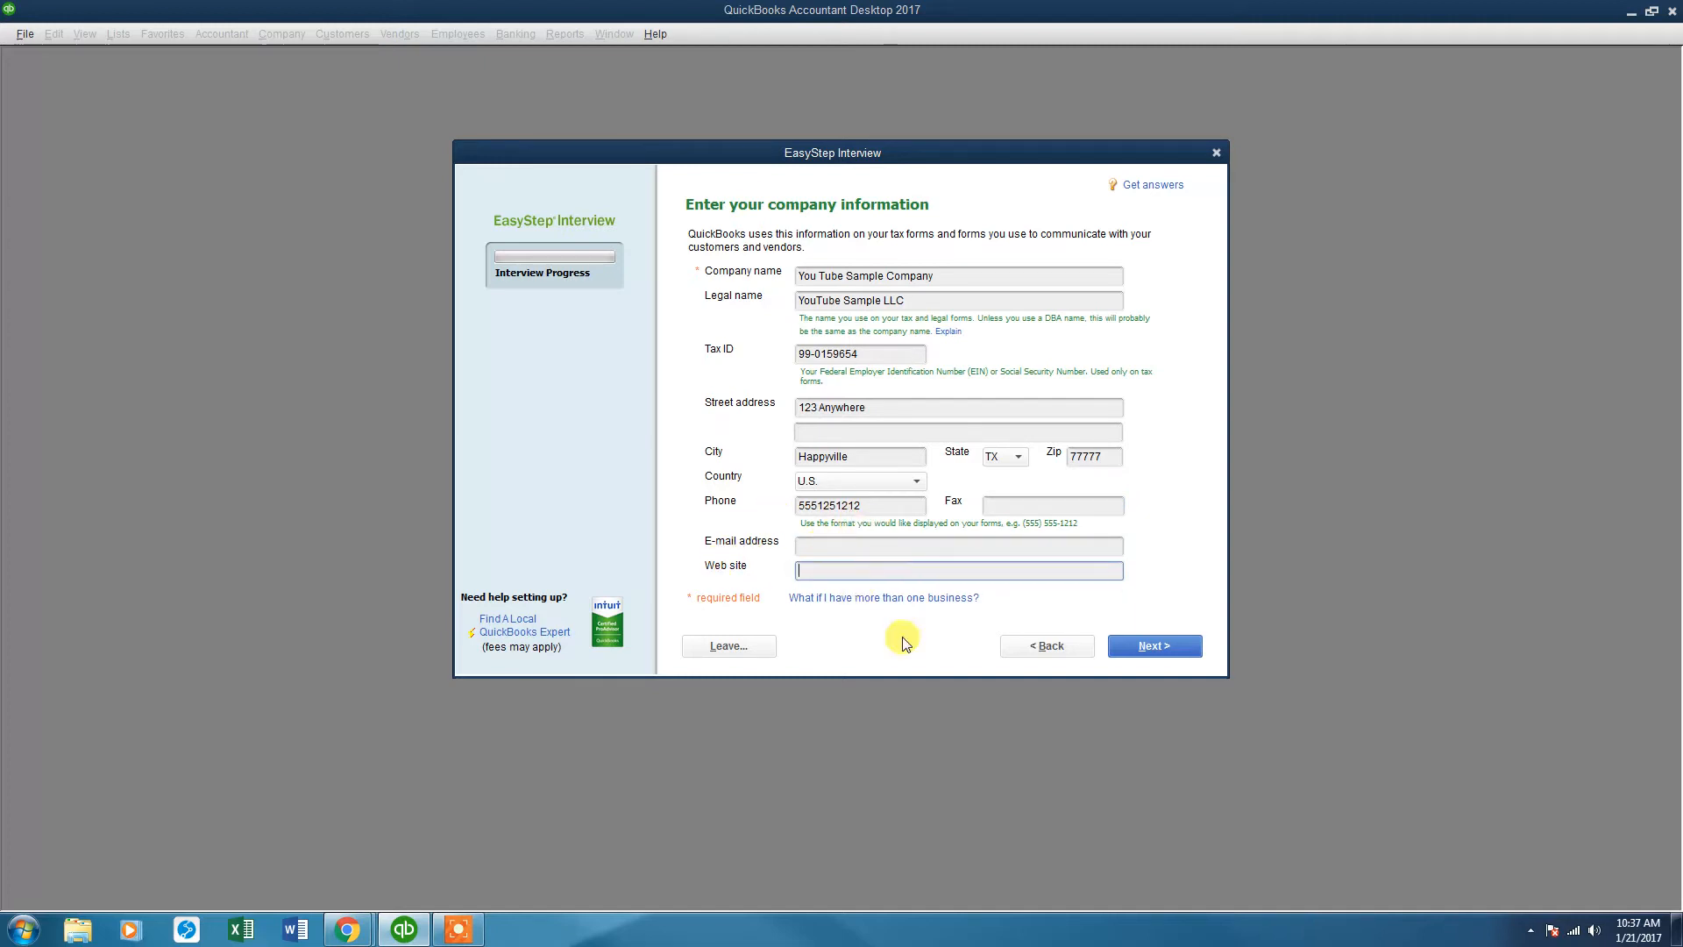
{"action": "left_click", "coordinate": [1147, 649]}
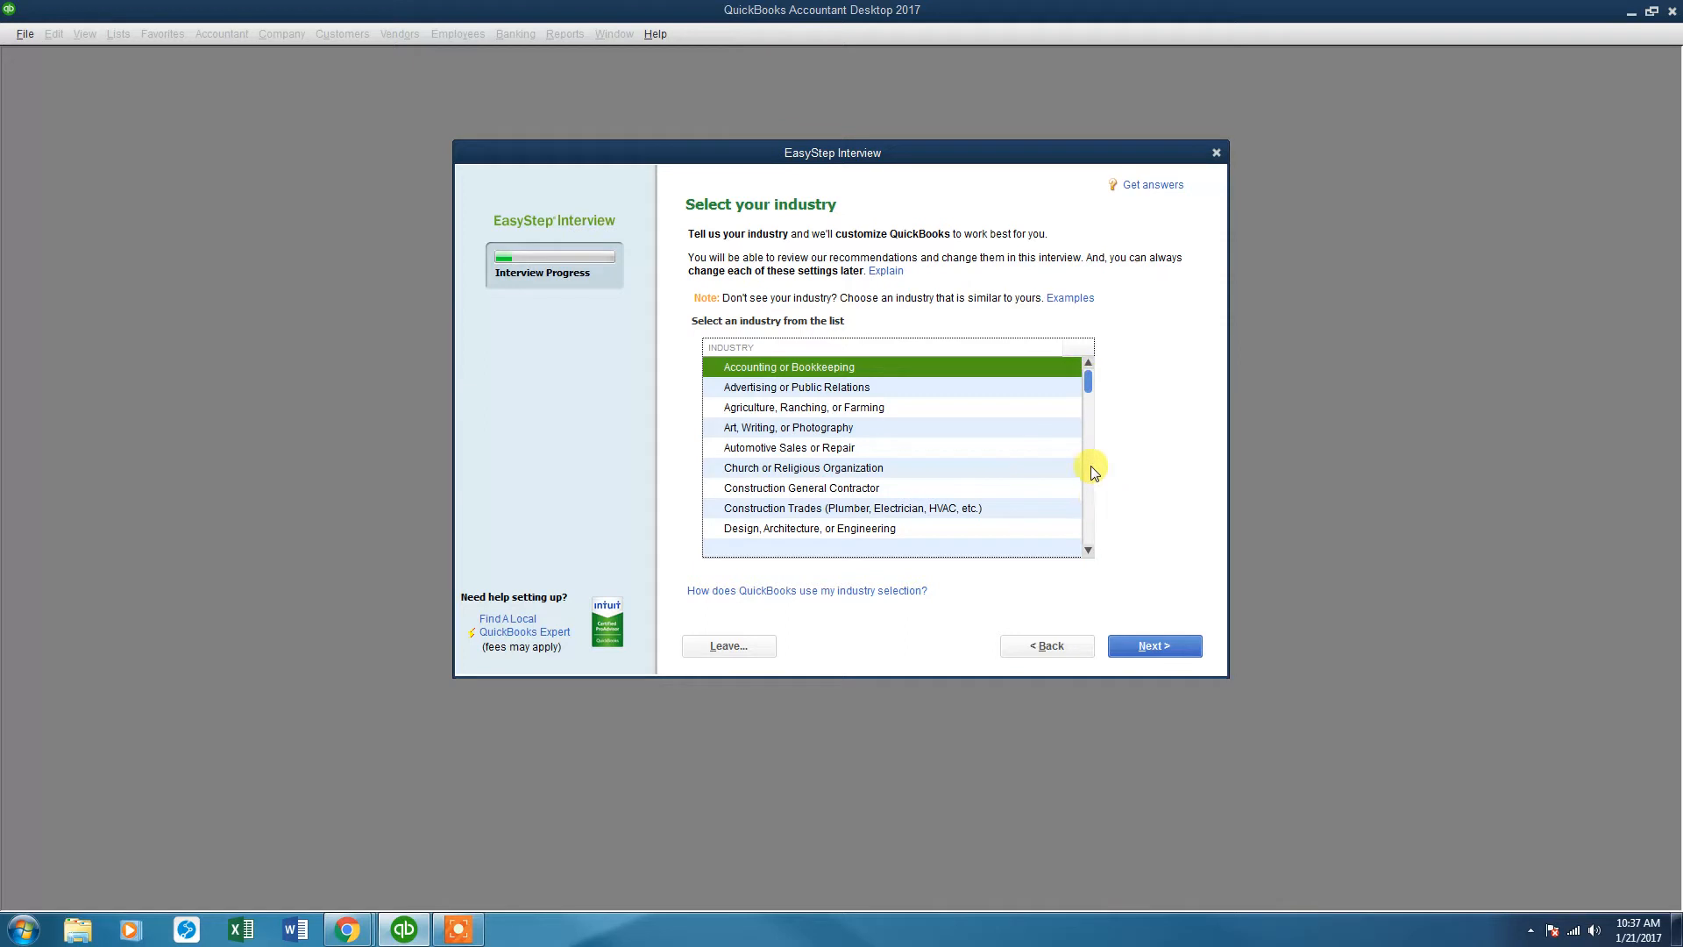
- Choose "Retail Shop or Online Commerce" as the company's industry and continue
{"action": "left_click", "coordinate": [1087, 526]}
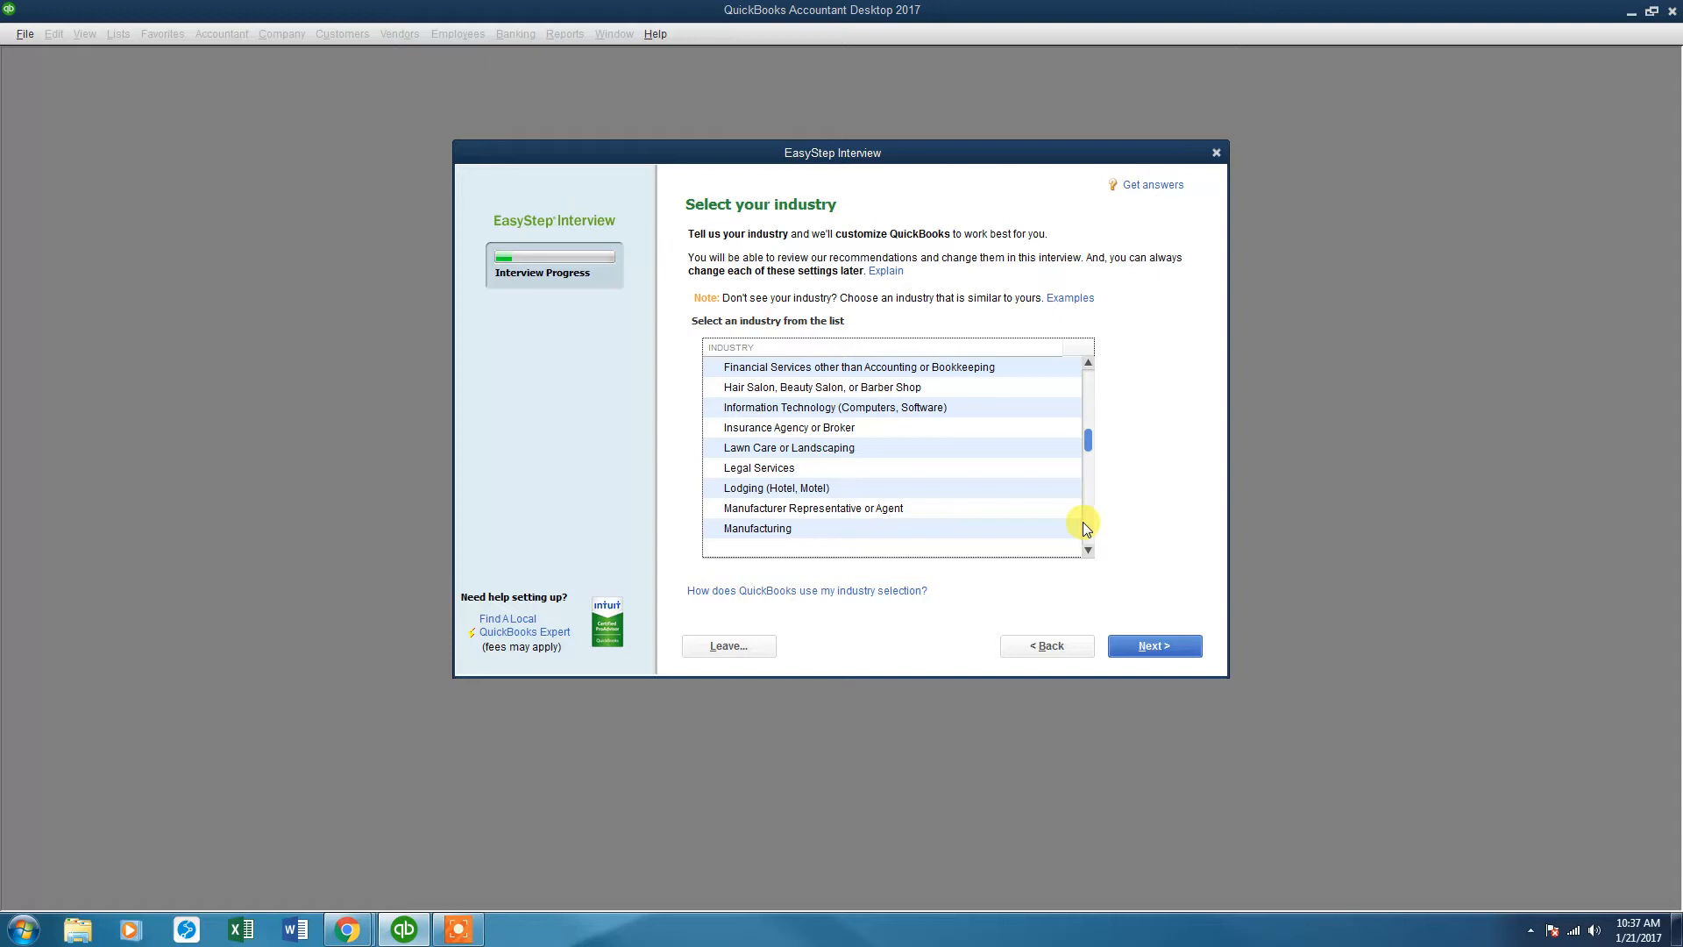
{"action": "left_click", "coordinate": [1089, 525]}
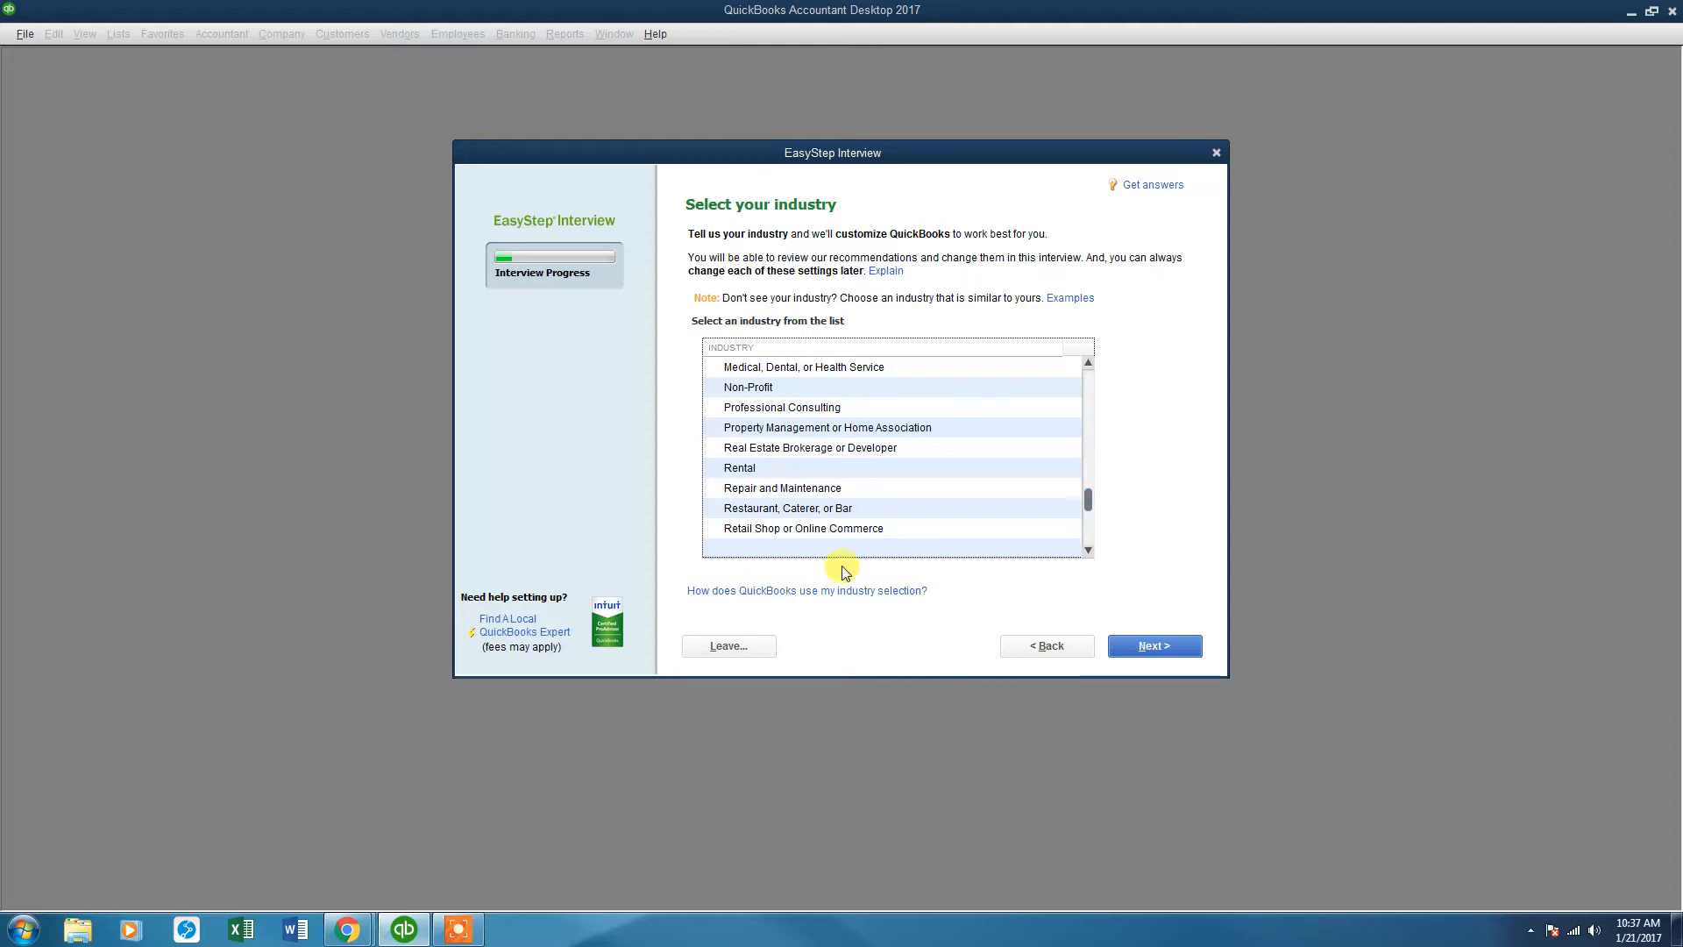
{"action": "left_click", "coordinate": [800, 528]}
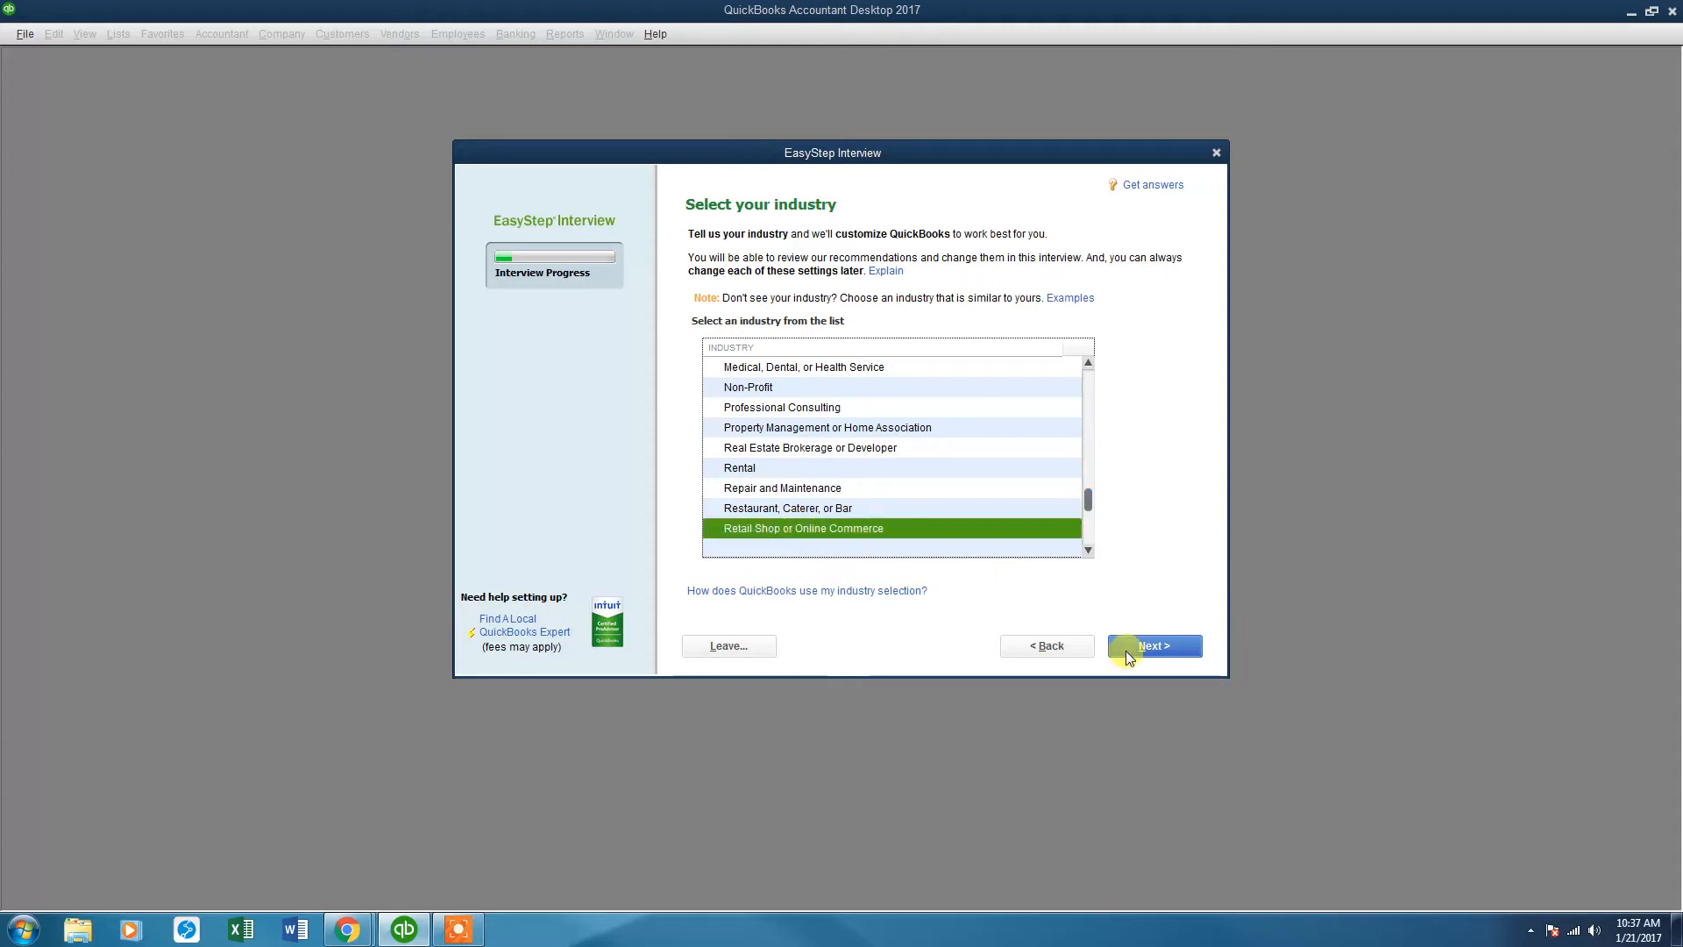
{"action": "left_click", "coordinate": [1172, 653]}
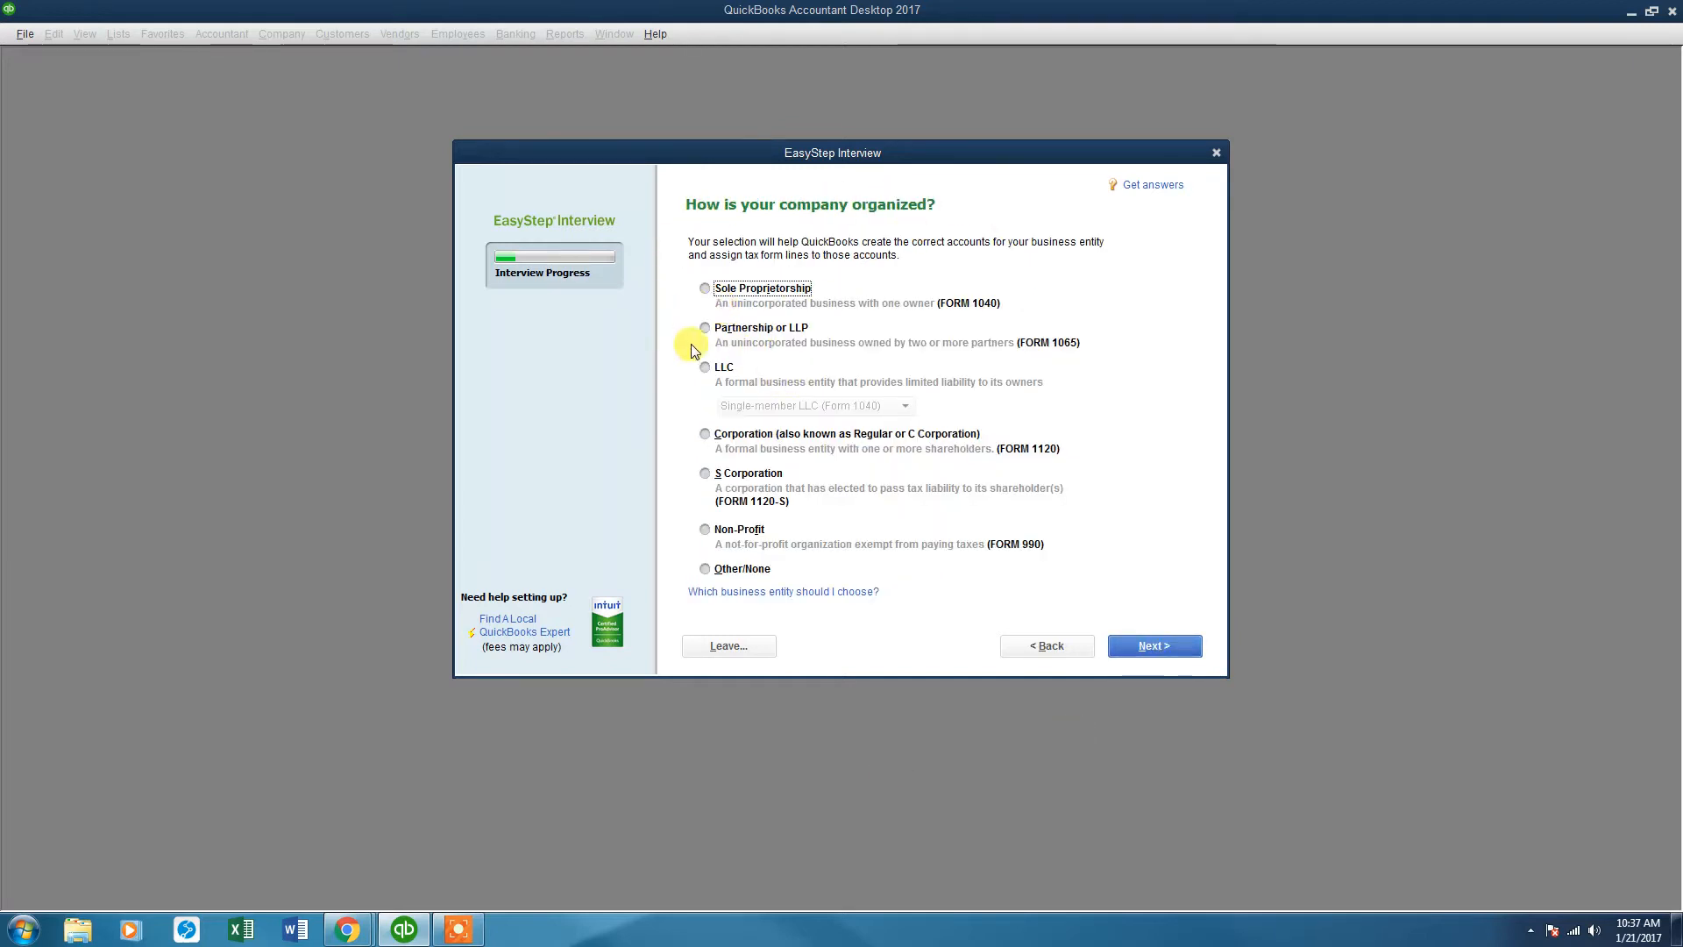
- Set the company organization to Multi-member LLC (Form 1065) and accept January as the first month of the fiscal year
{"action": "left_click", "coordinate": [704, 367]}
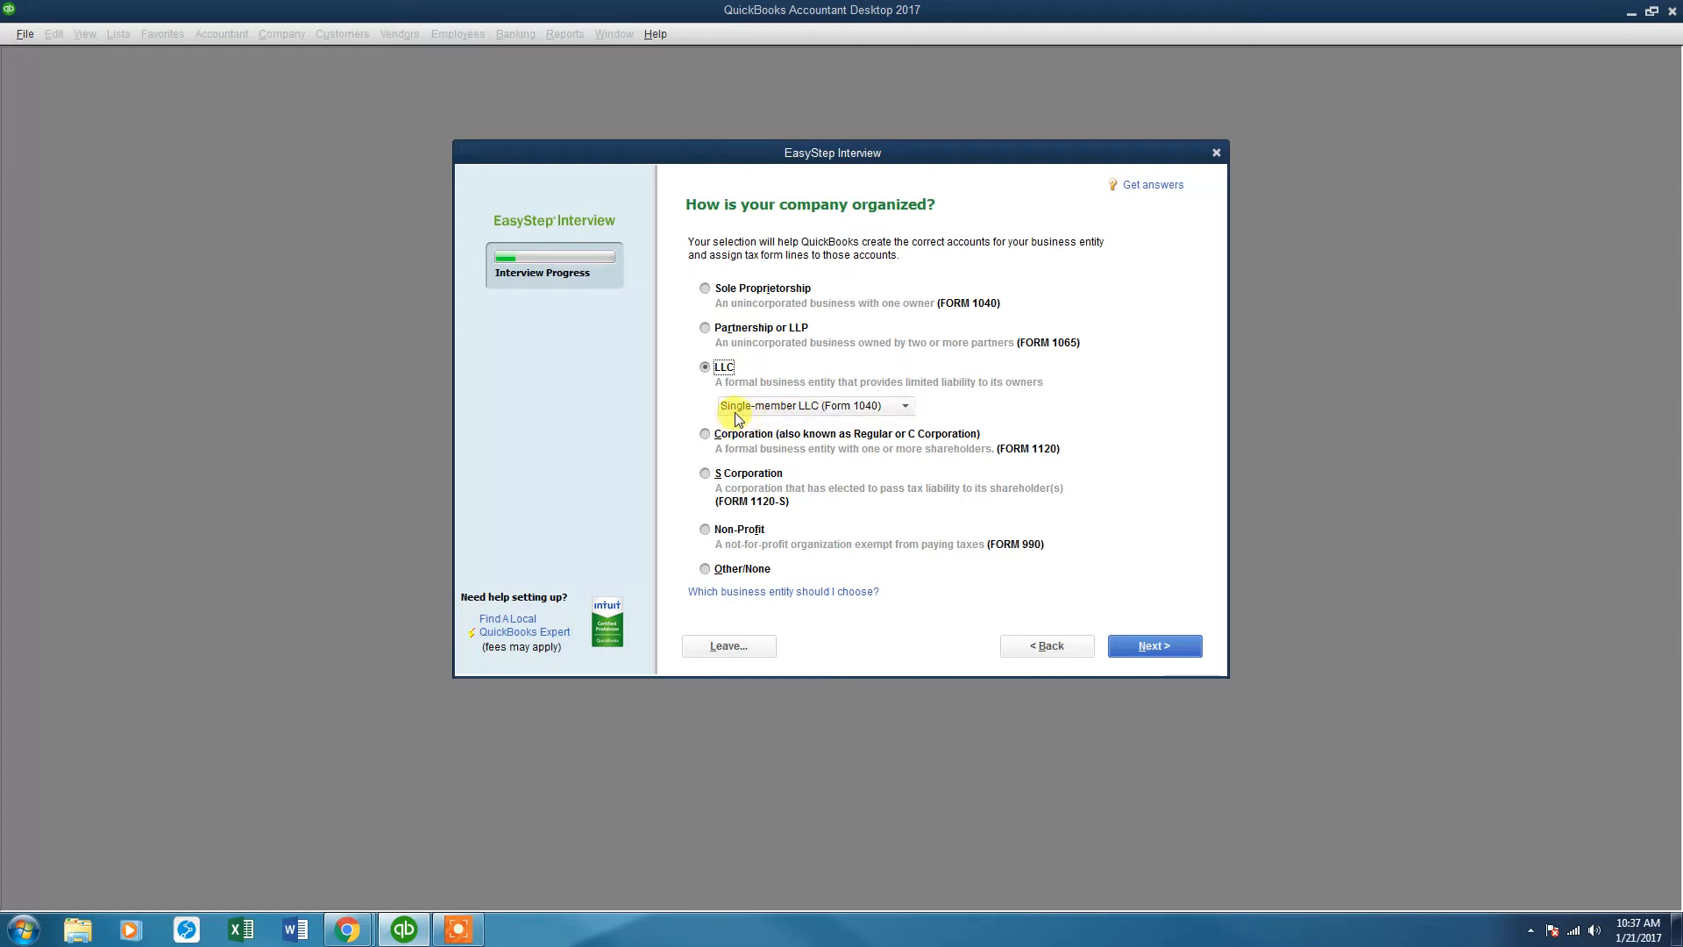
{"action": "left_click", "coordinate": [905, 408]}
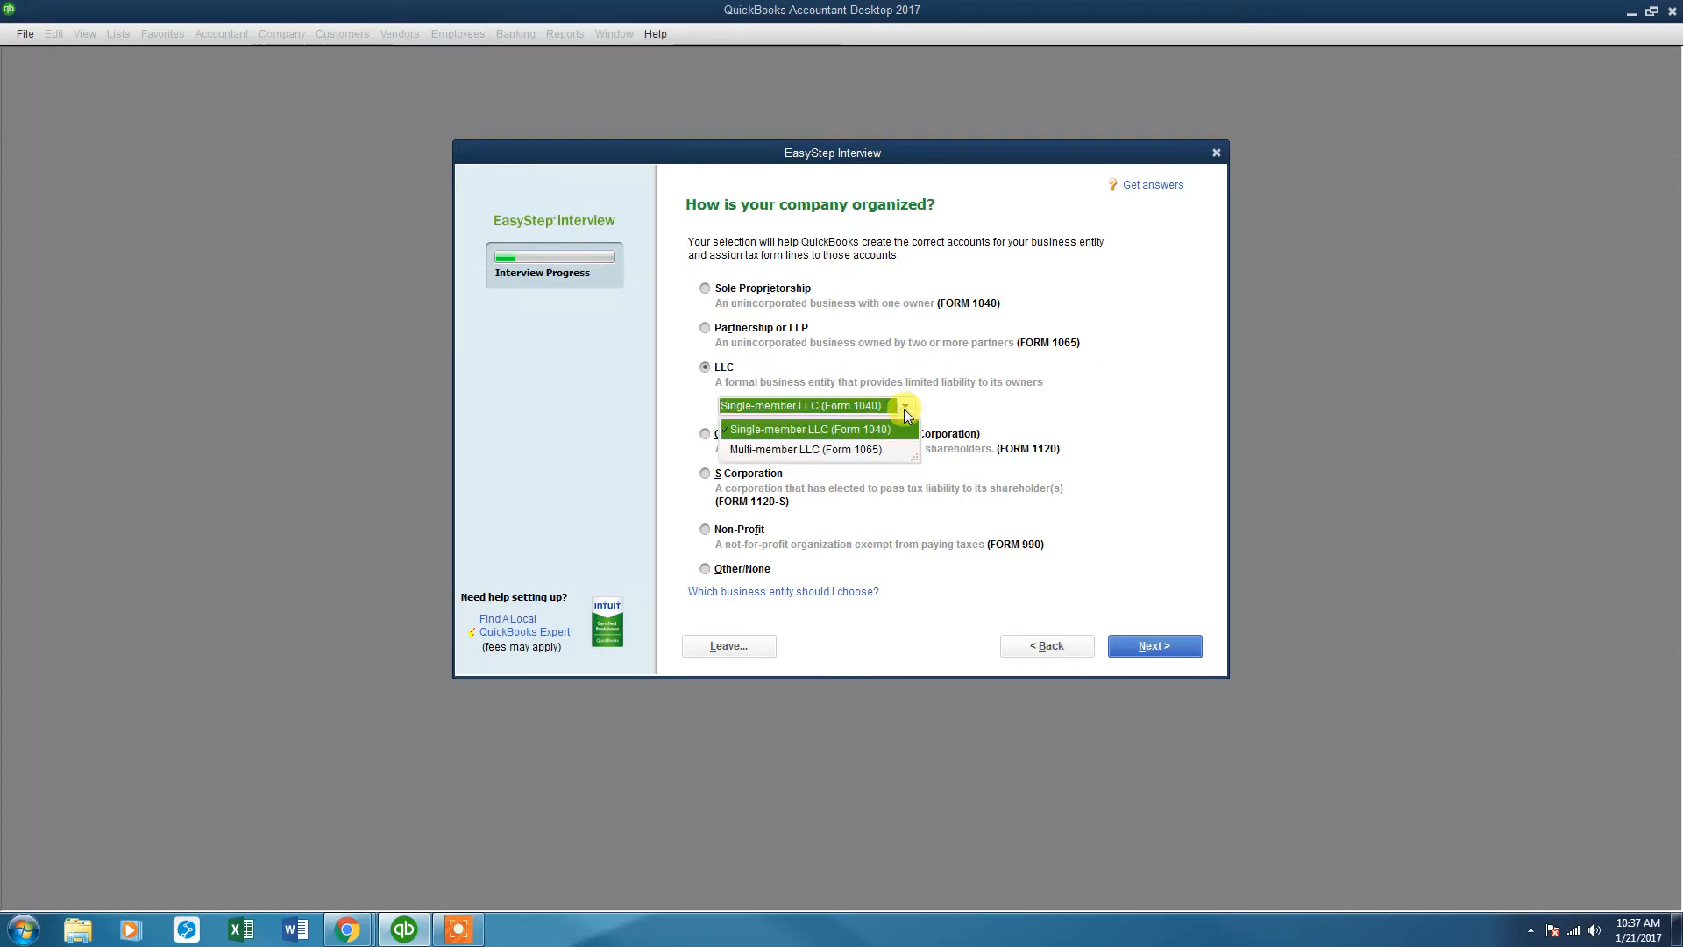
{"action": "left_click", "coordinate": [815, 451]}
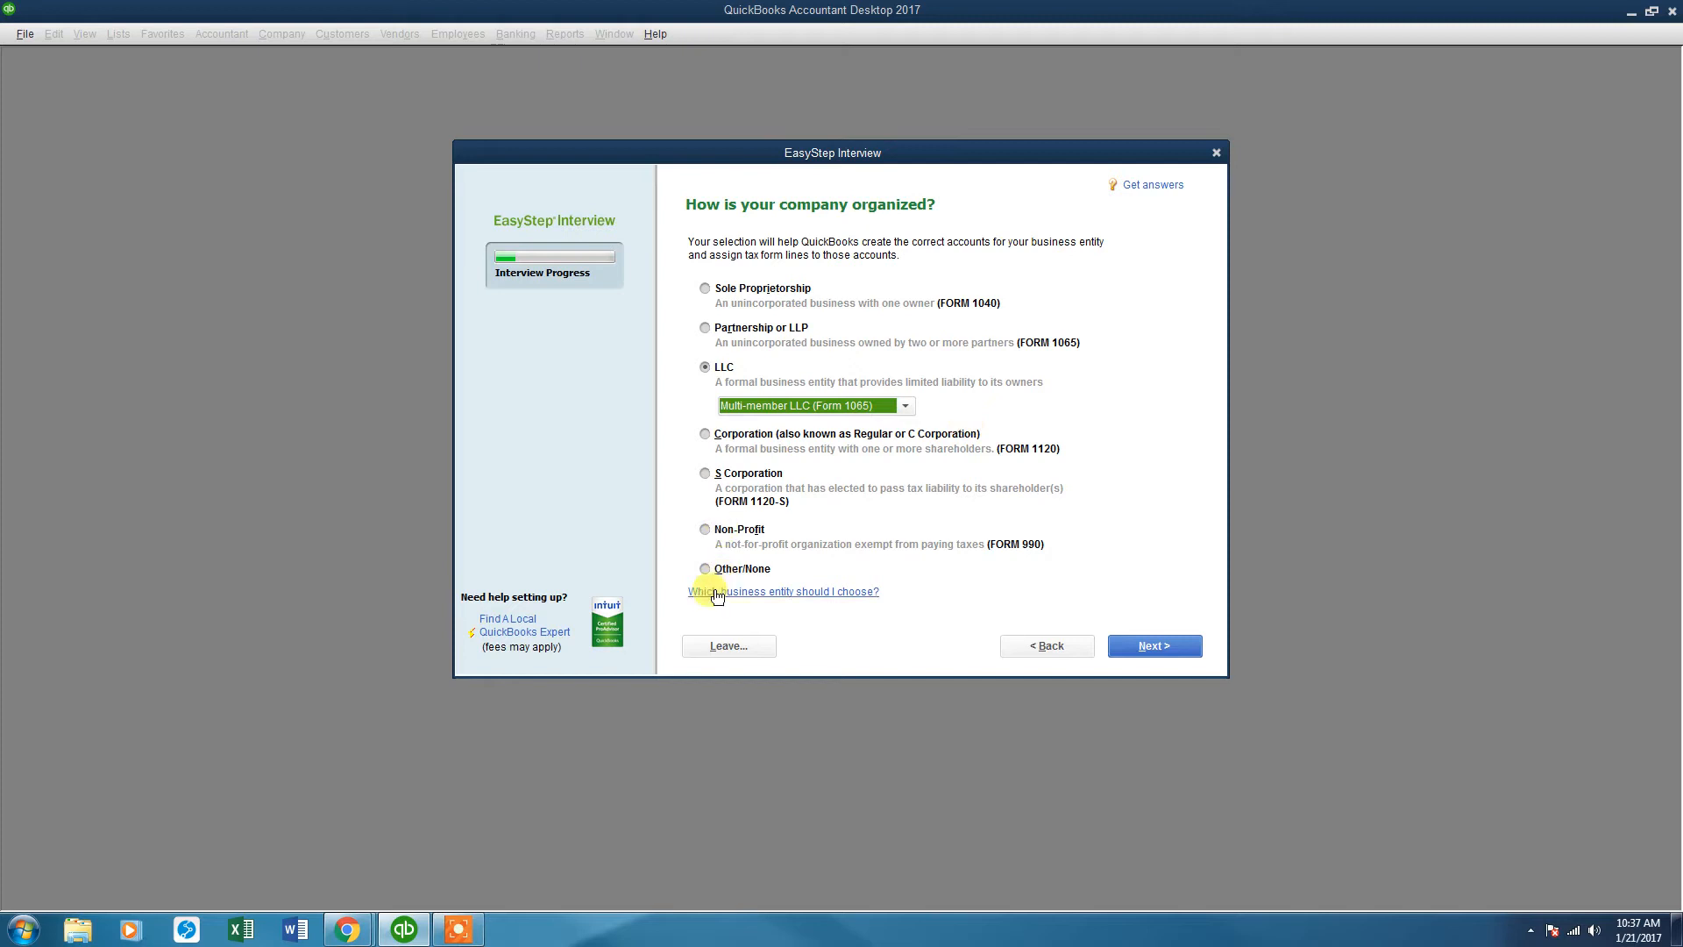
{"action": "left_click", "coordinate": [1167, 650]}
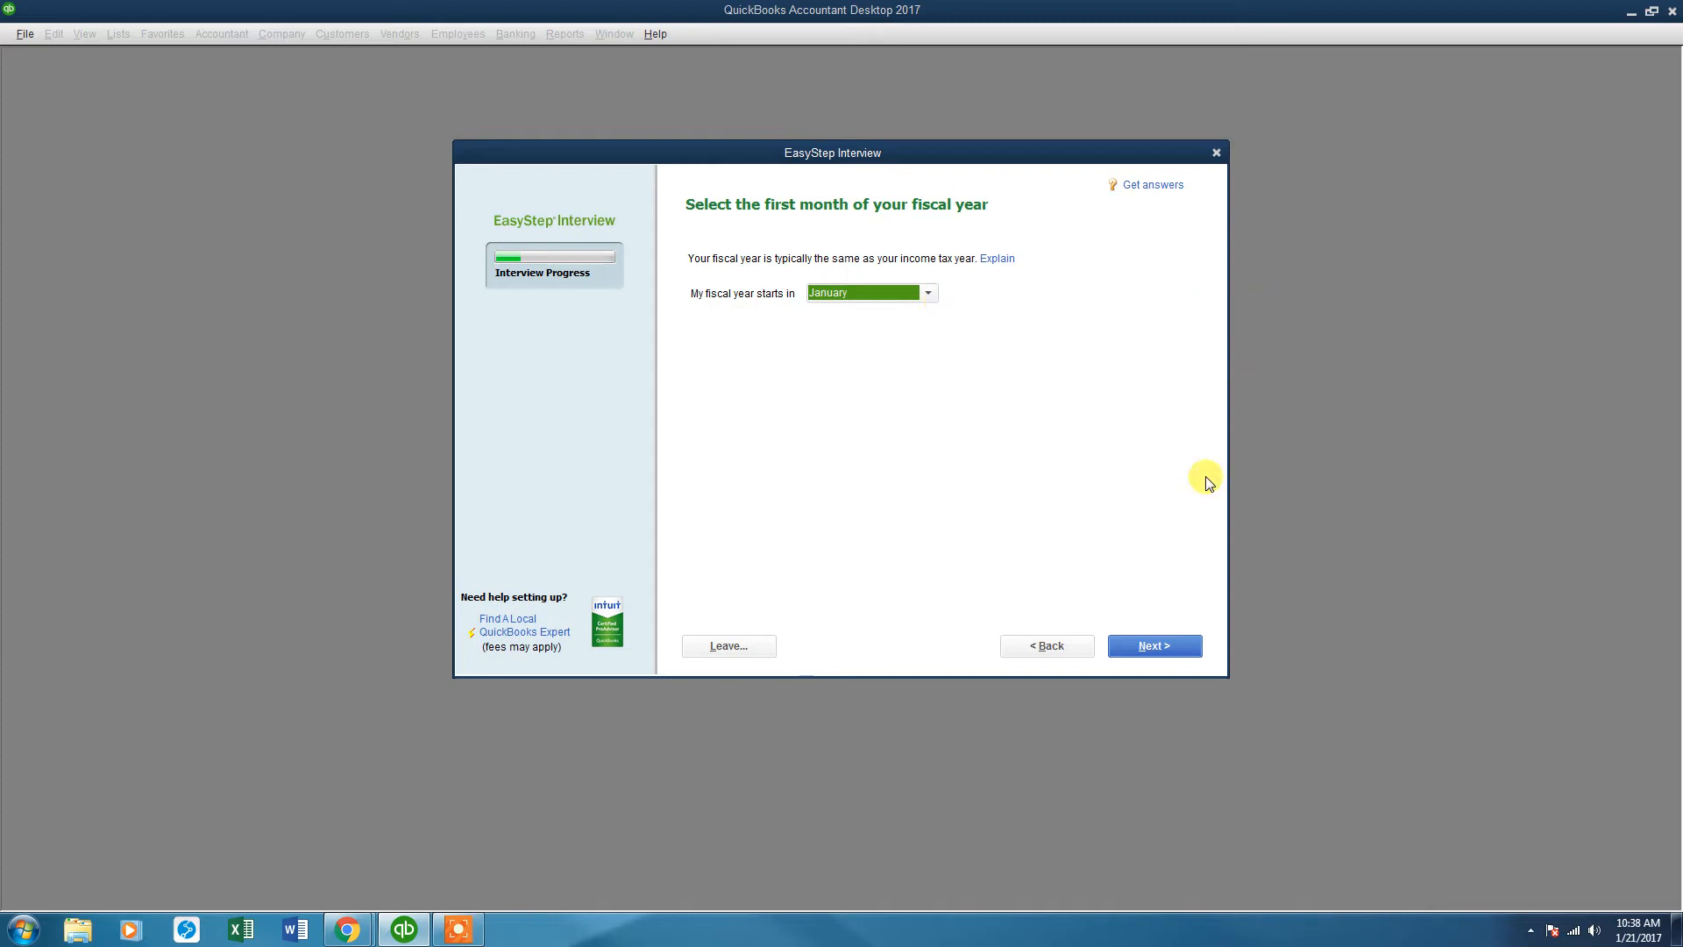
{"action": "left_click", "coordinate": [1169, 650]}
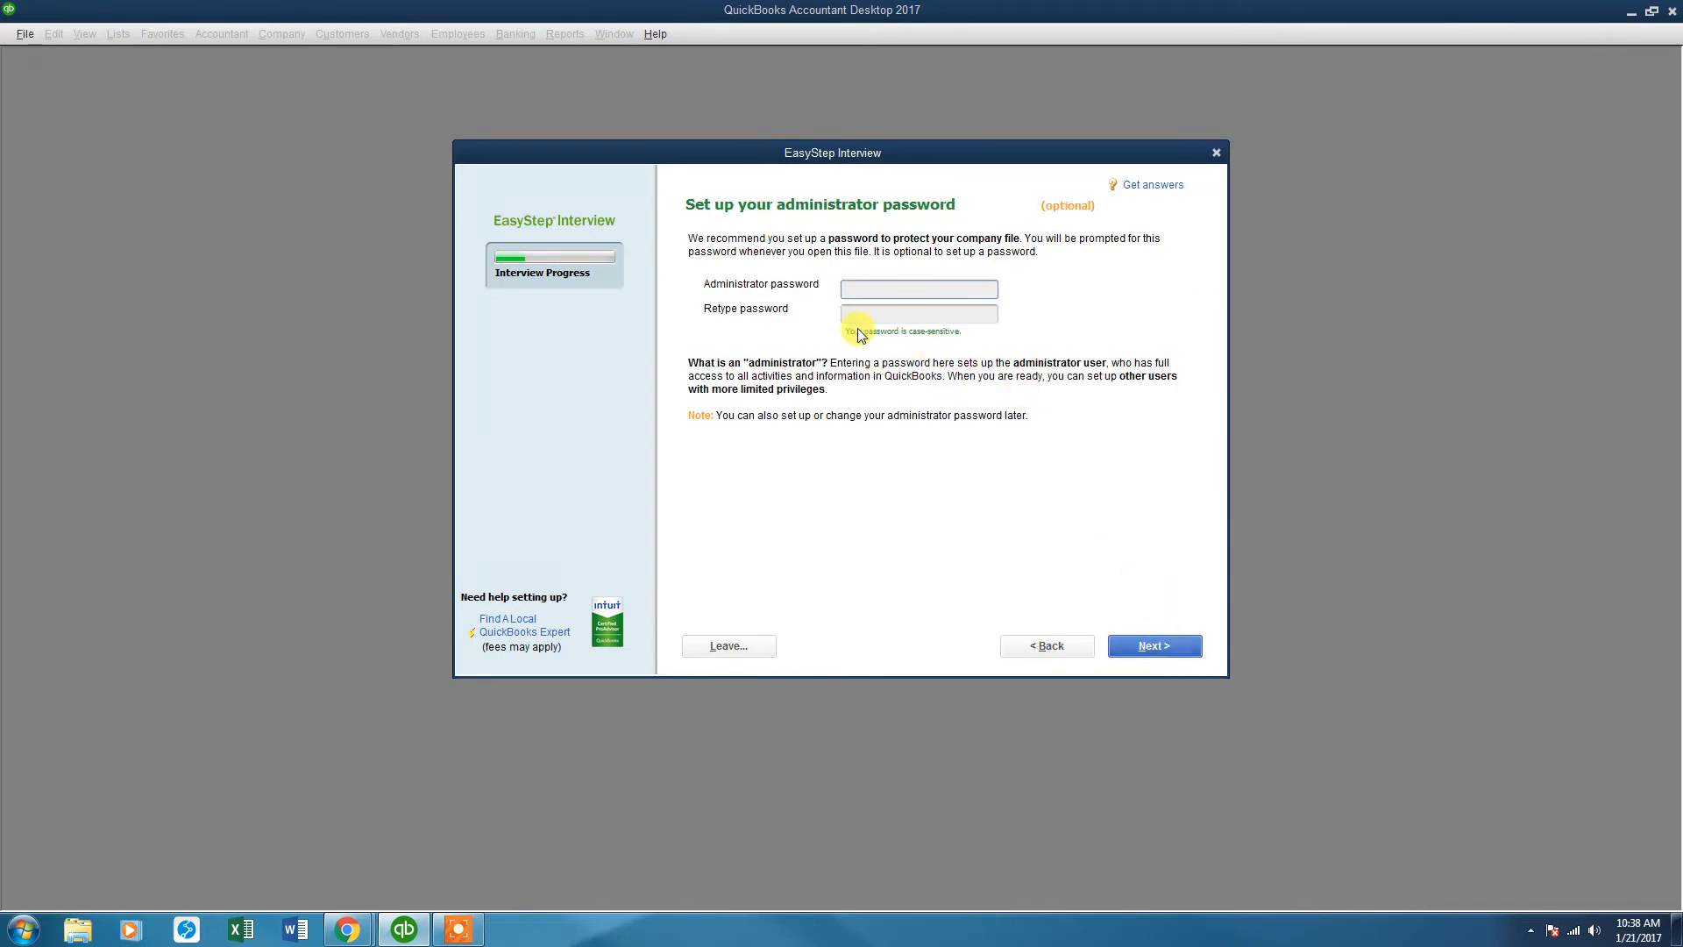
- Enter the administrator password for the company file, retype it for confirmation, and continue
{"action": "left_click", "coordinate": [865, 288]}
{"action": "type", "text": "********"}
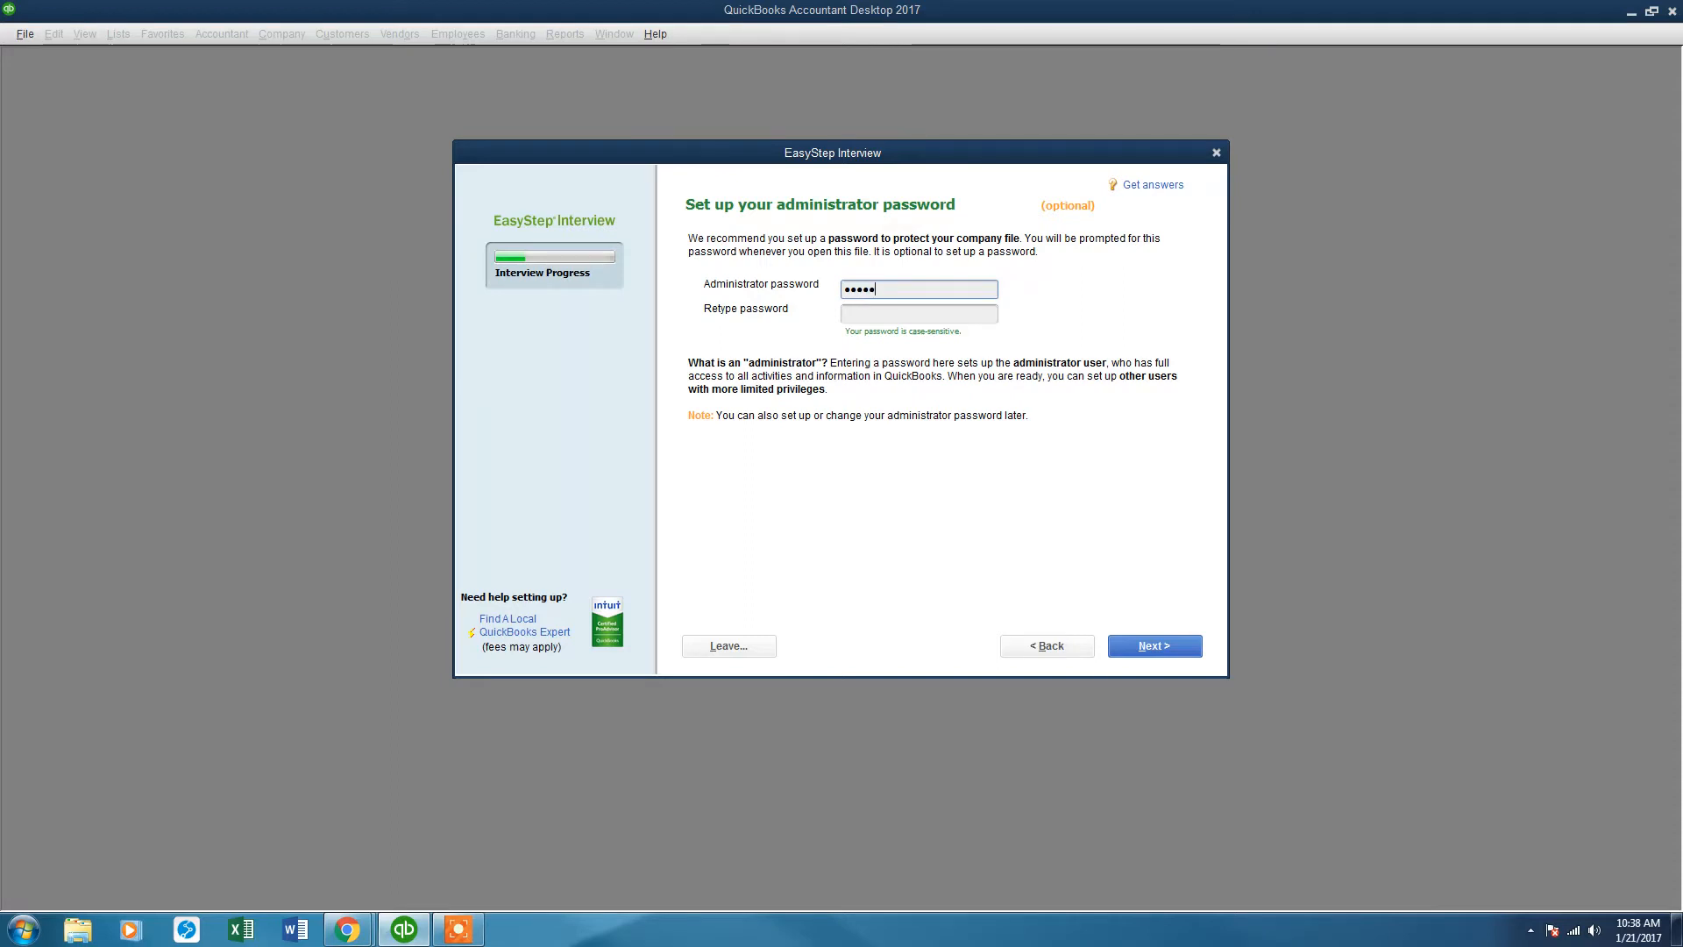
{"action": "type", "text": "*"}
{"action": "key", "text": "Tab"}
{"action": "type", "text": "**"}
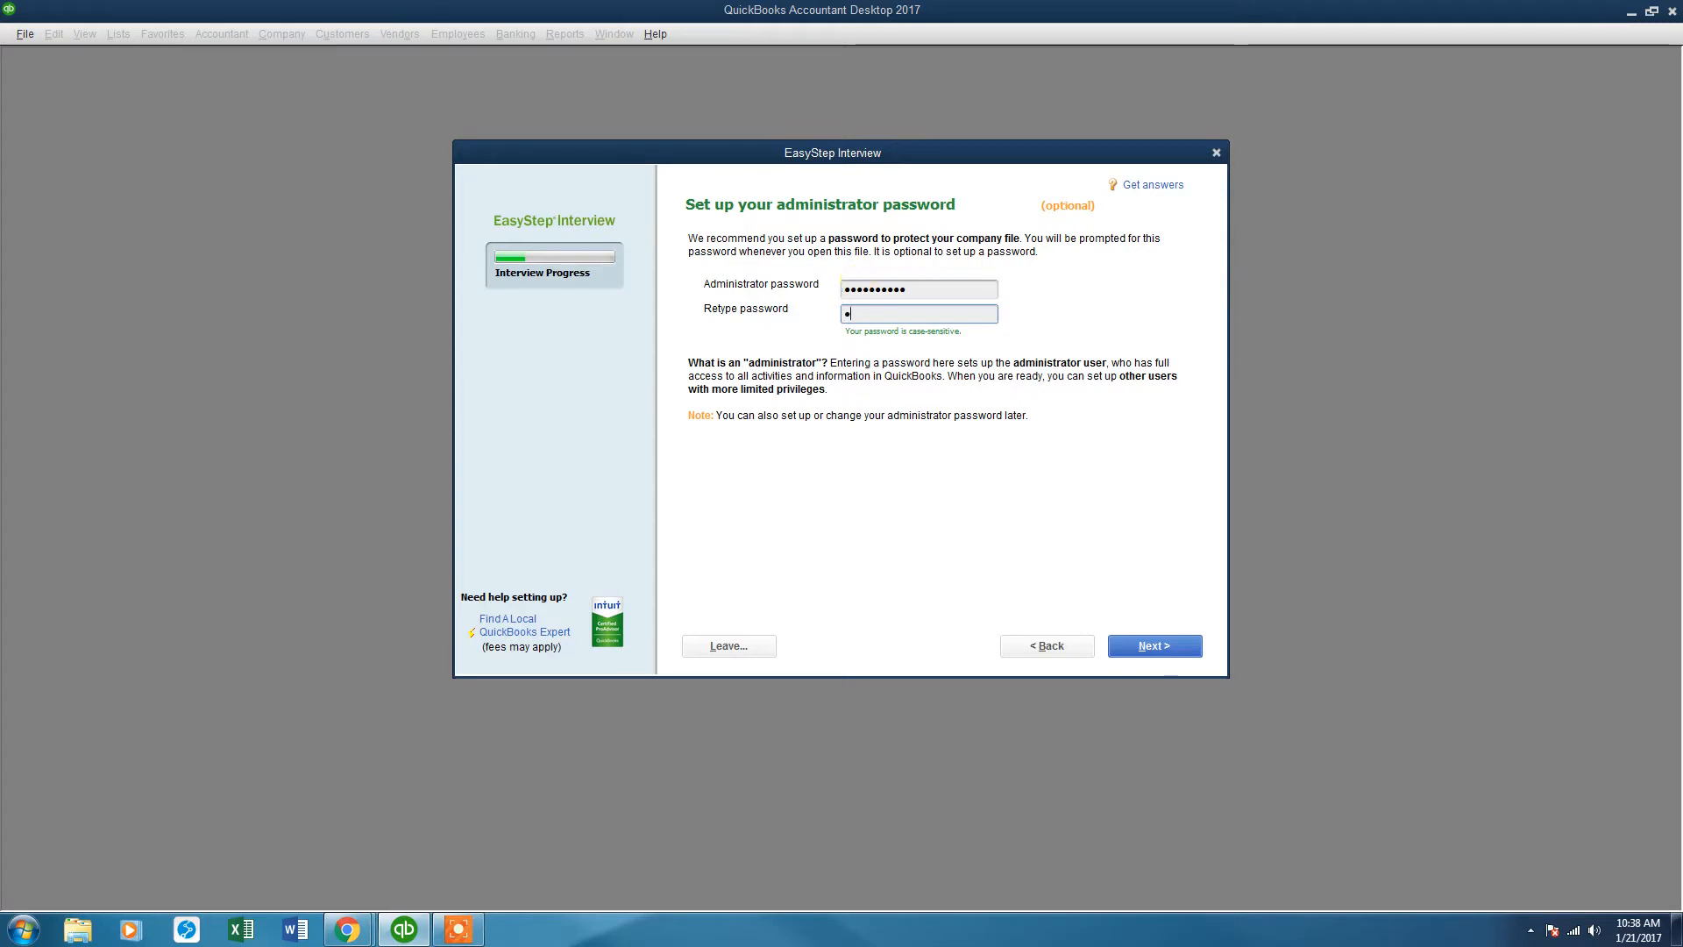
{"action": "type", "text": "********"}
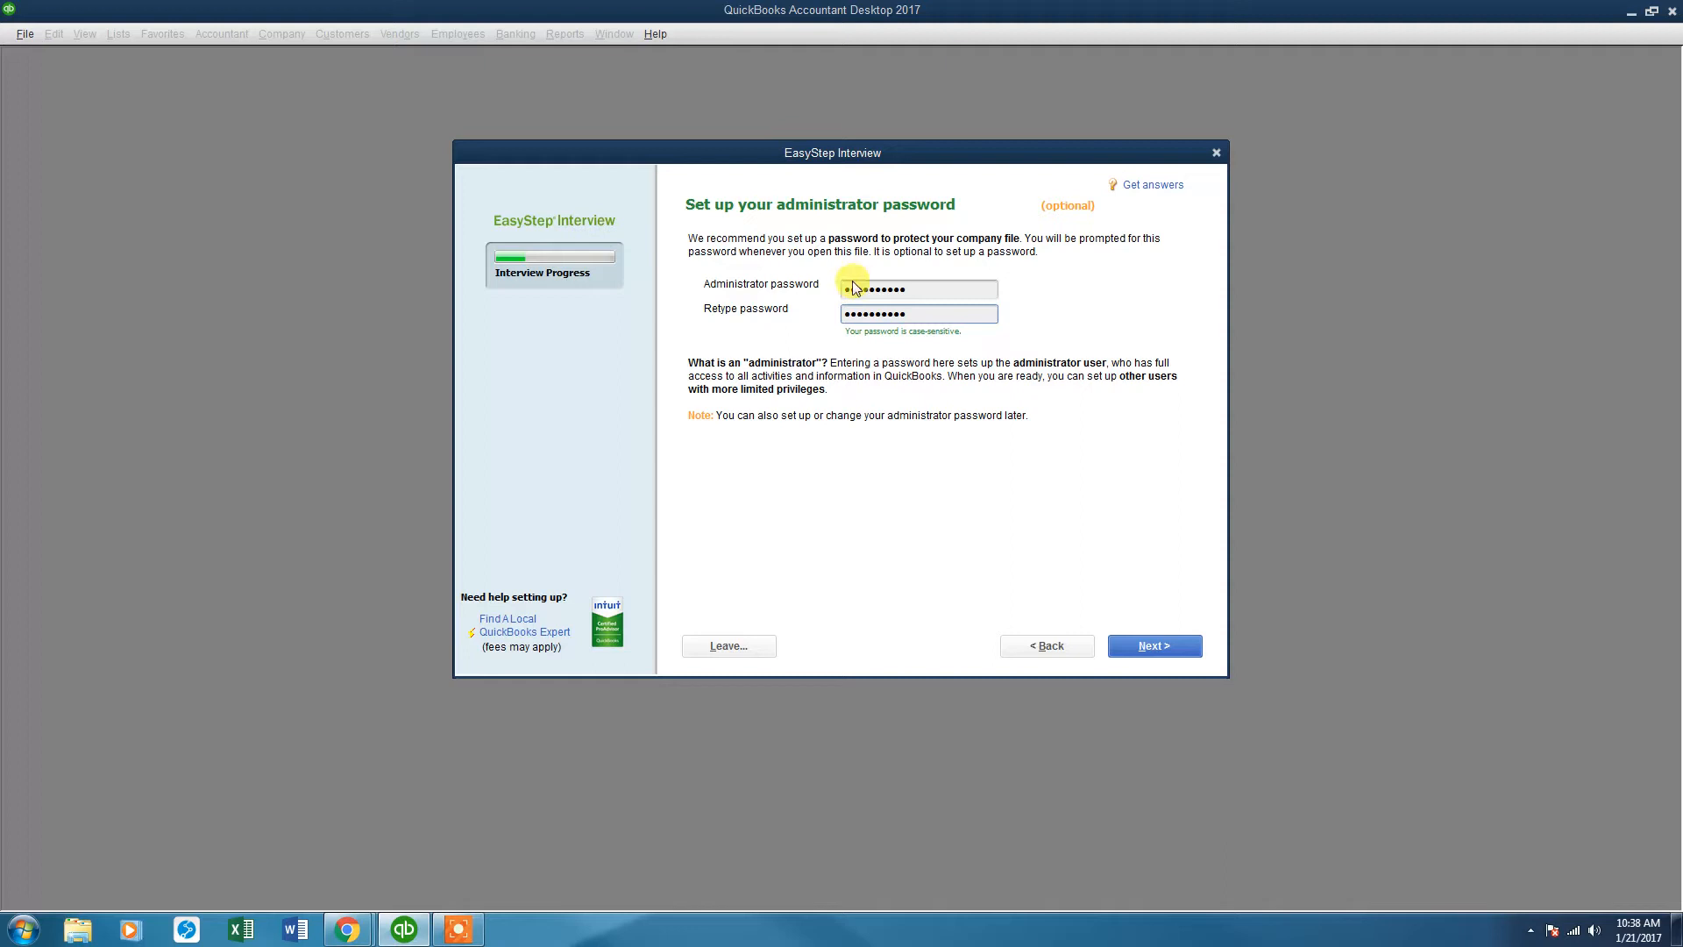
{"action": "left_click", "coordinate": [1155, 647]}
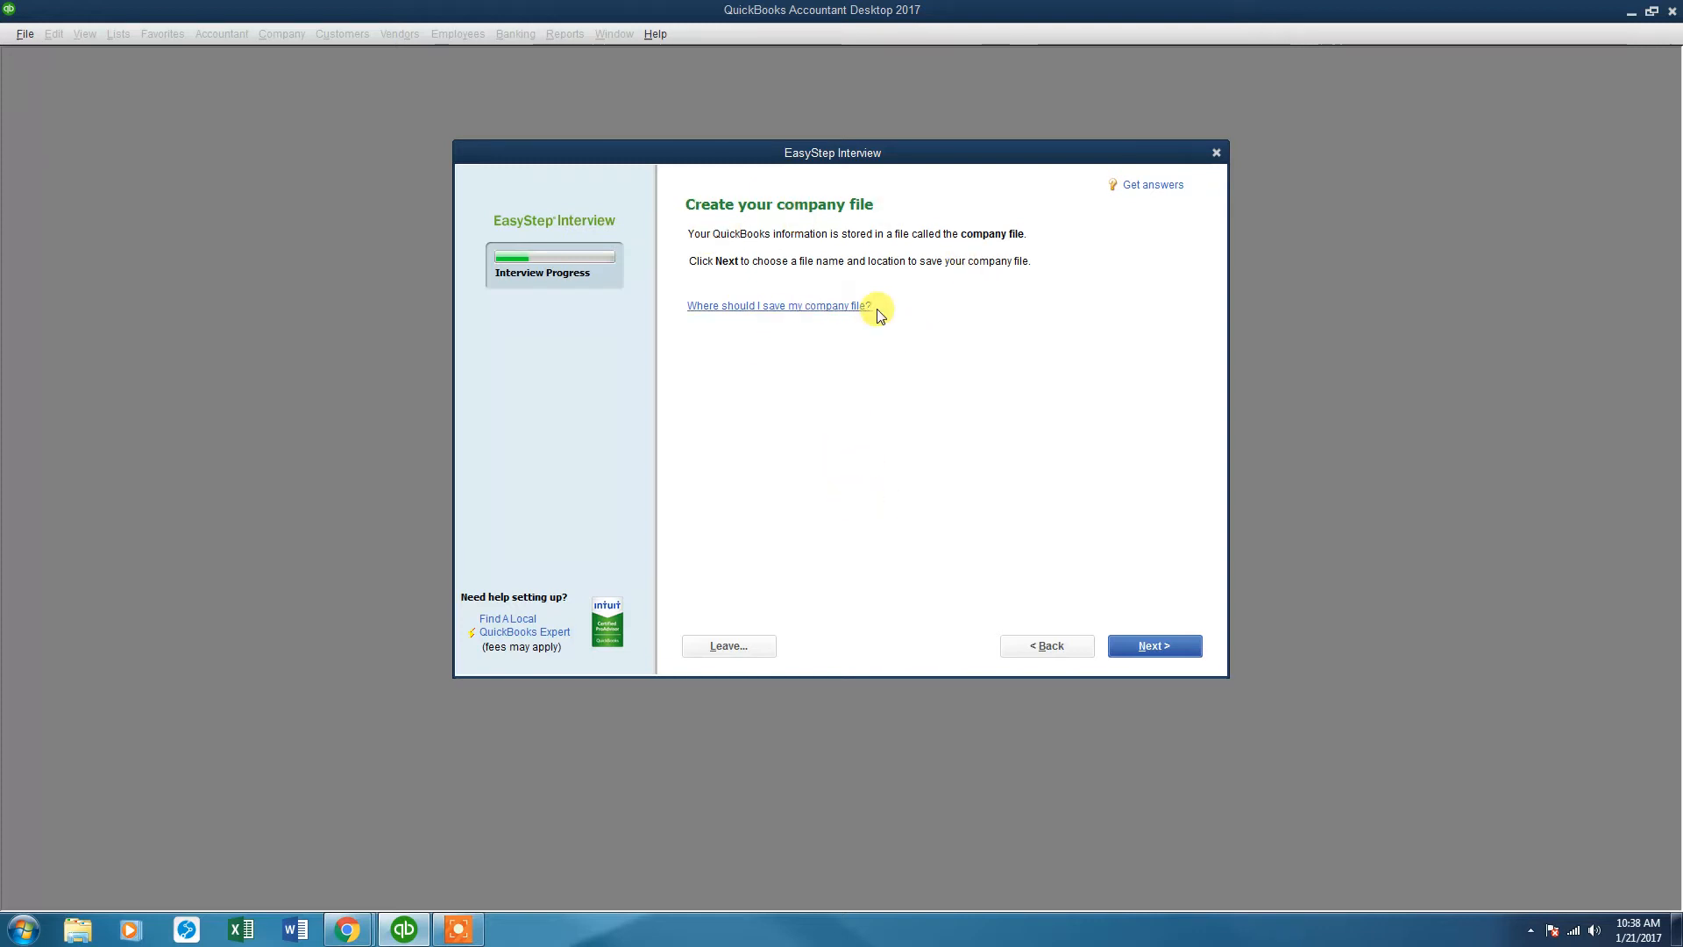
- Proceed to saving the company file and try to save You Tube Sample Company in the Public user's Desktop folder
{"action": "left_click", "coordinate": [1147, 649]}
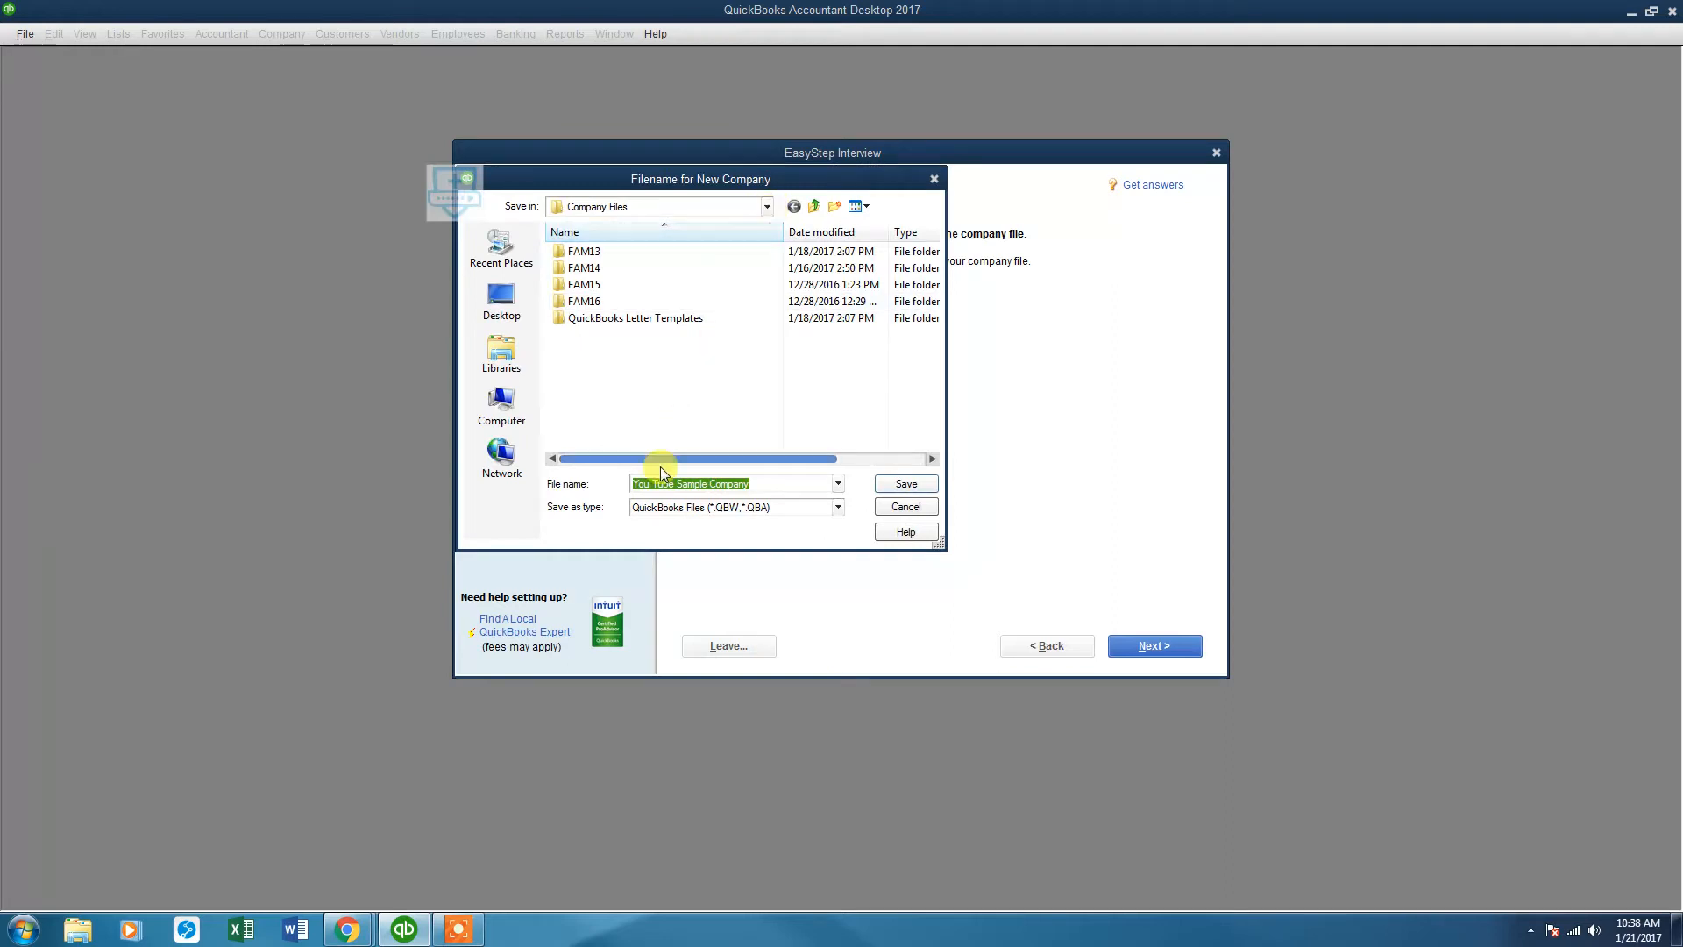
{"action": "left_click", "coordinate": [768, 208]}
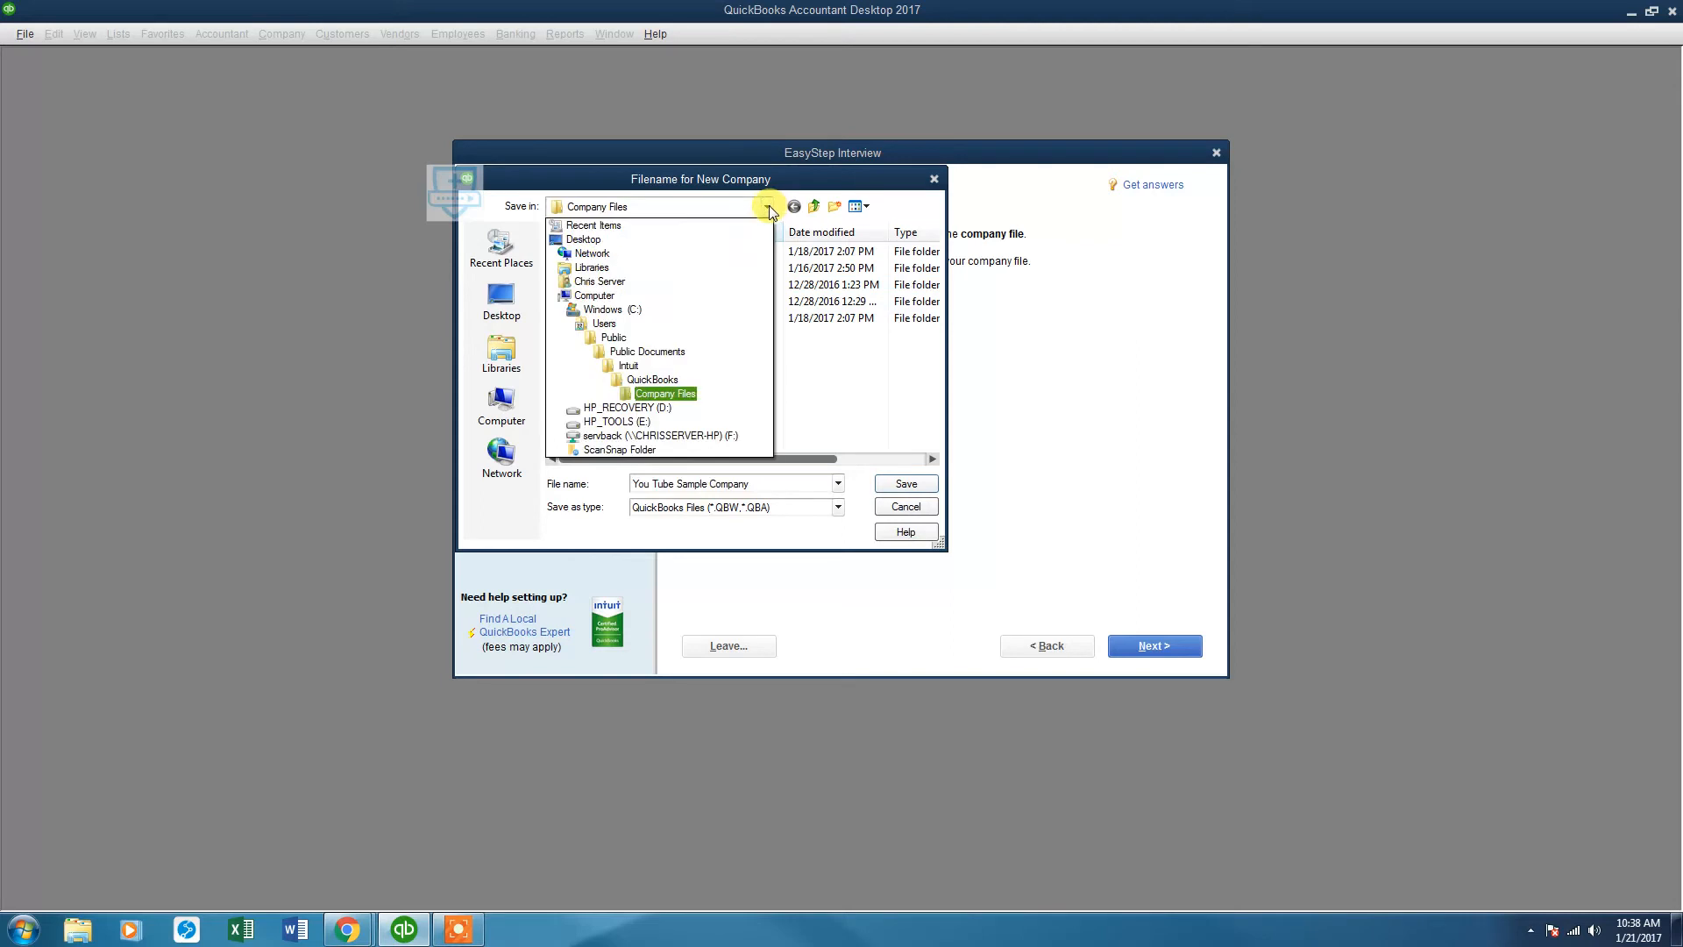
{"action": "left_click", "coordinate": [615, 339]}
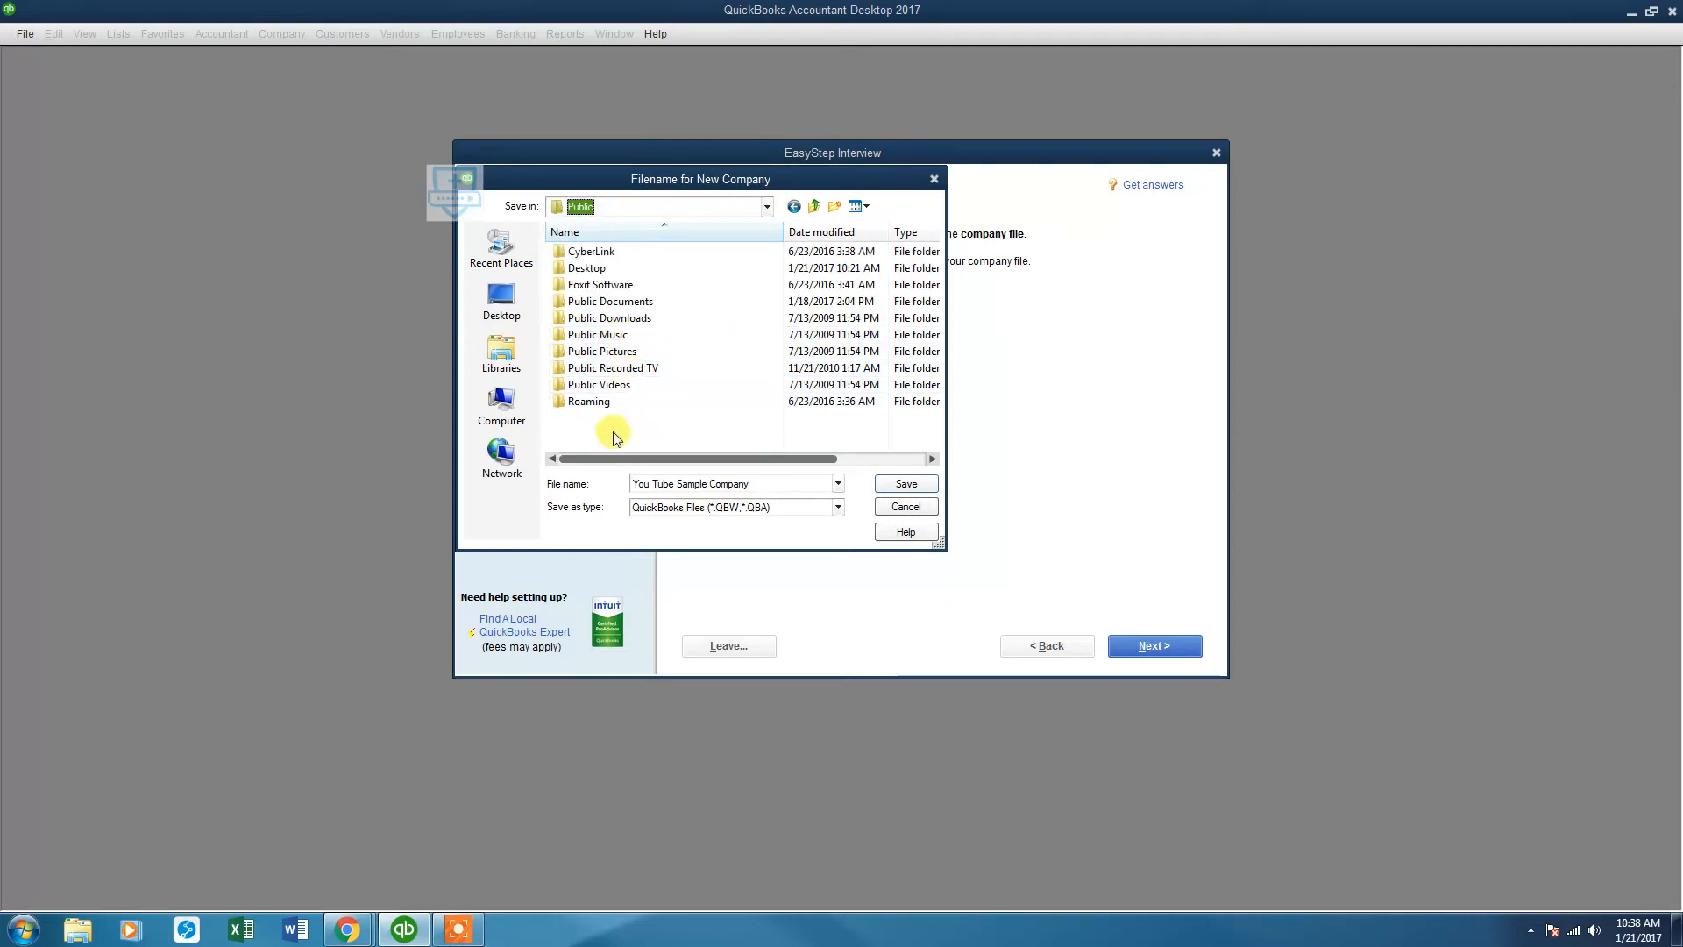
{"action": "double_click", "coordinate": [603, 271]}
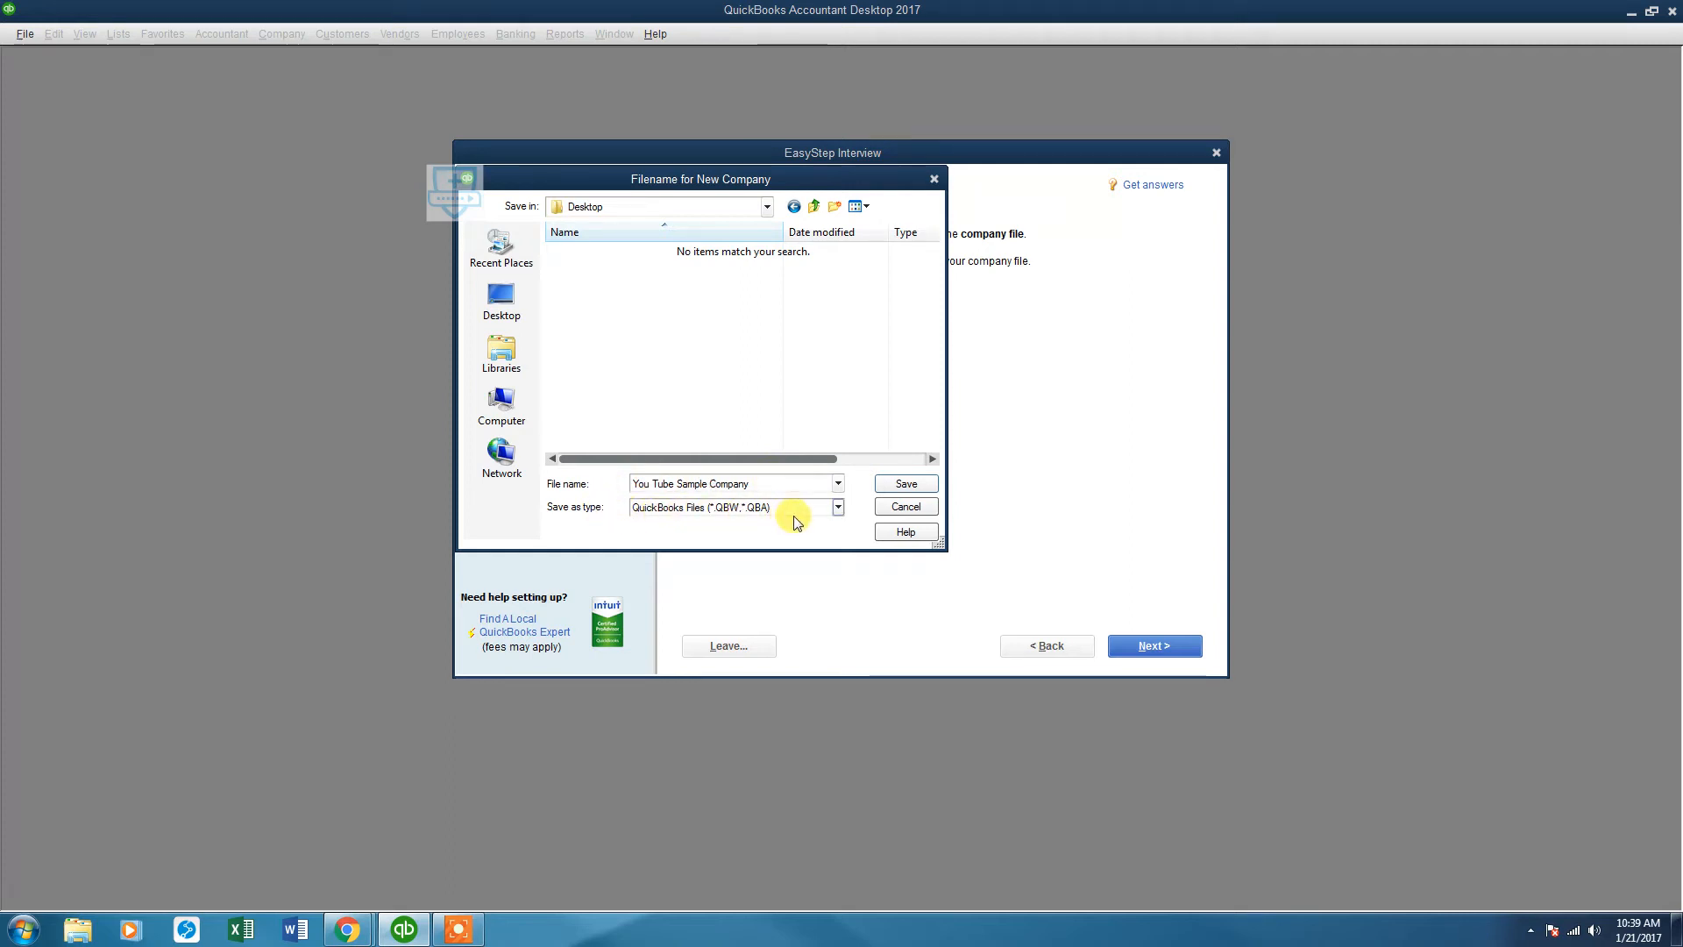
{"action": "left_click", "coordinate": [908, 484]}
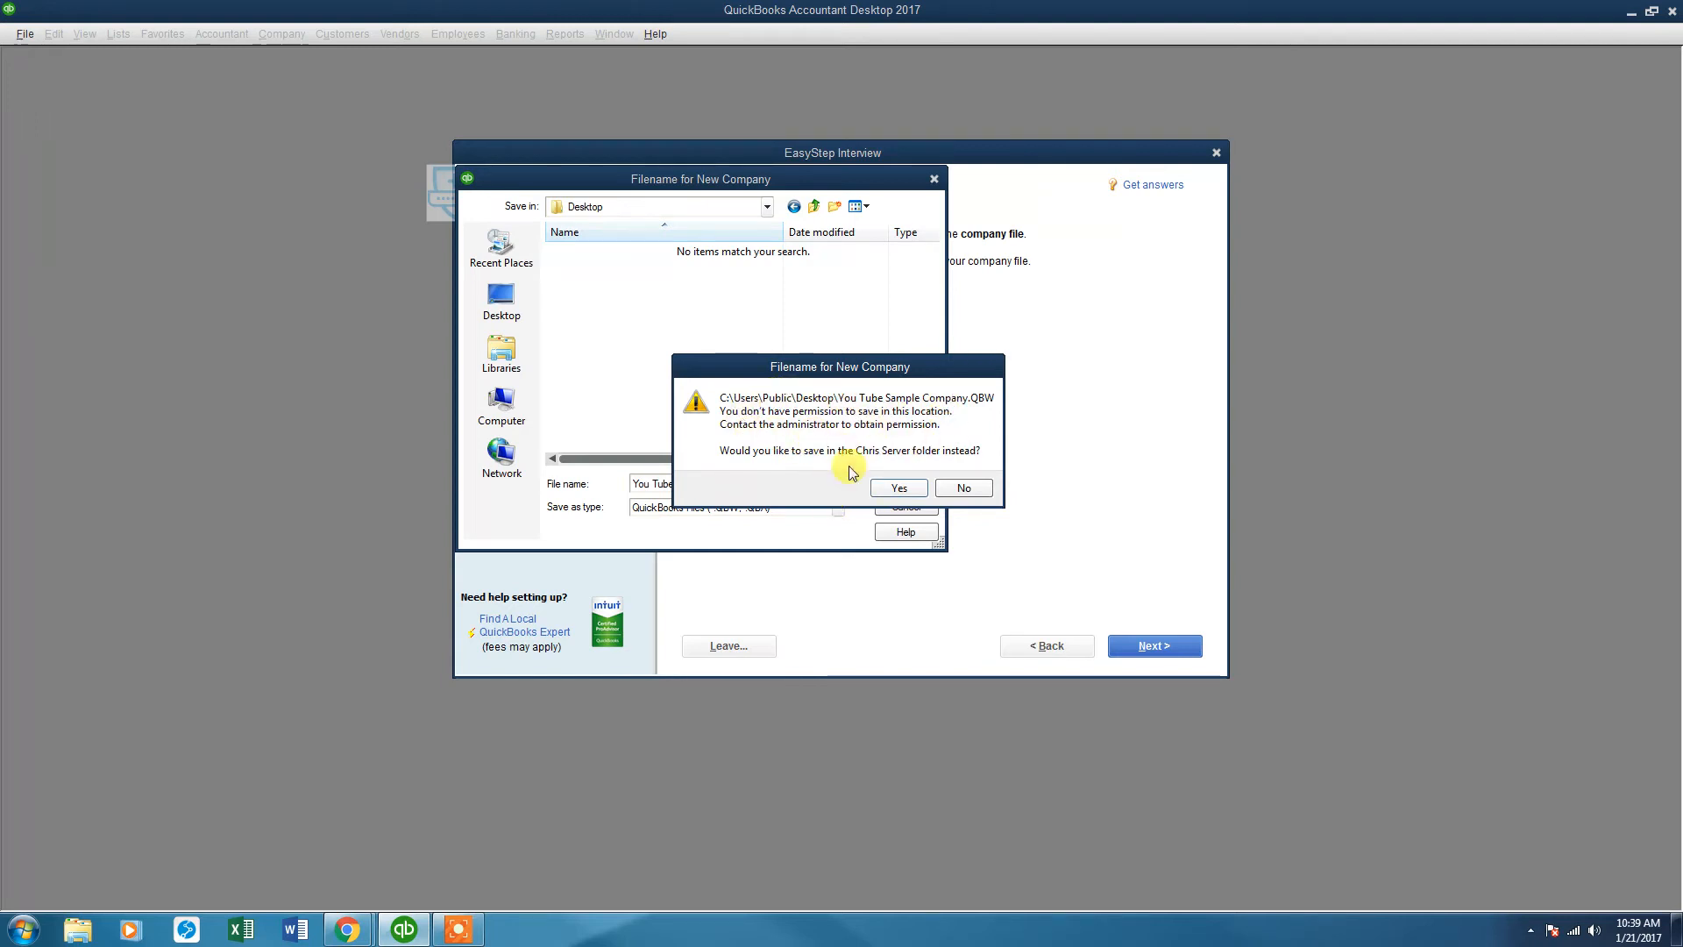
- Accept the suggested alternative user folder and save the company file as You Tube Sample Company in My Documents
{"action": "left_click", "coordinate": [903, 488]}
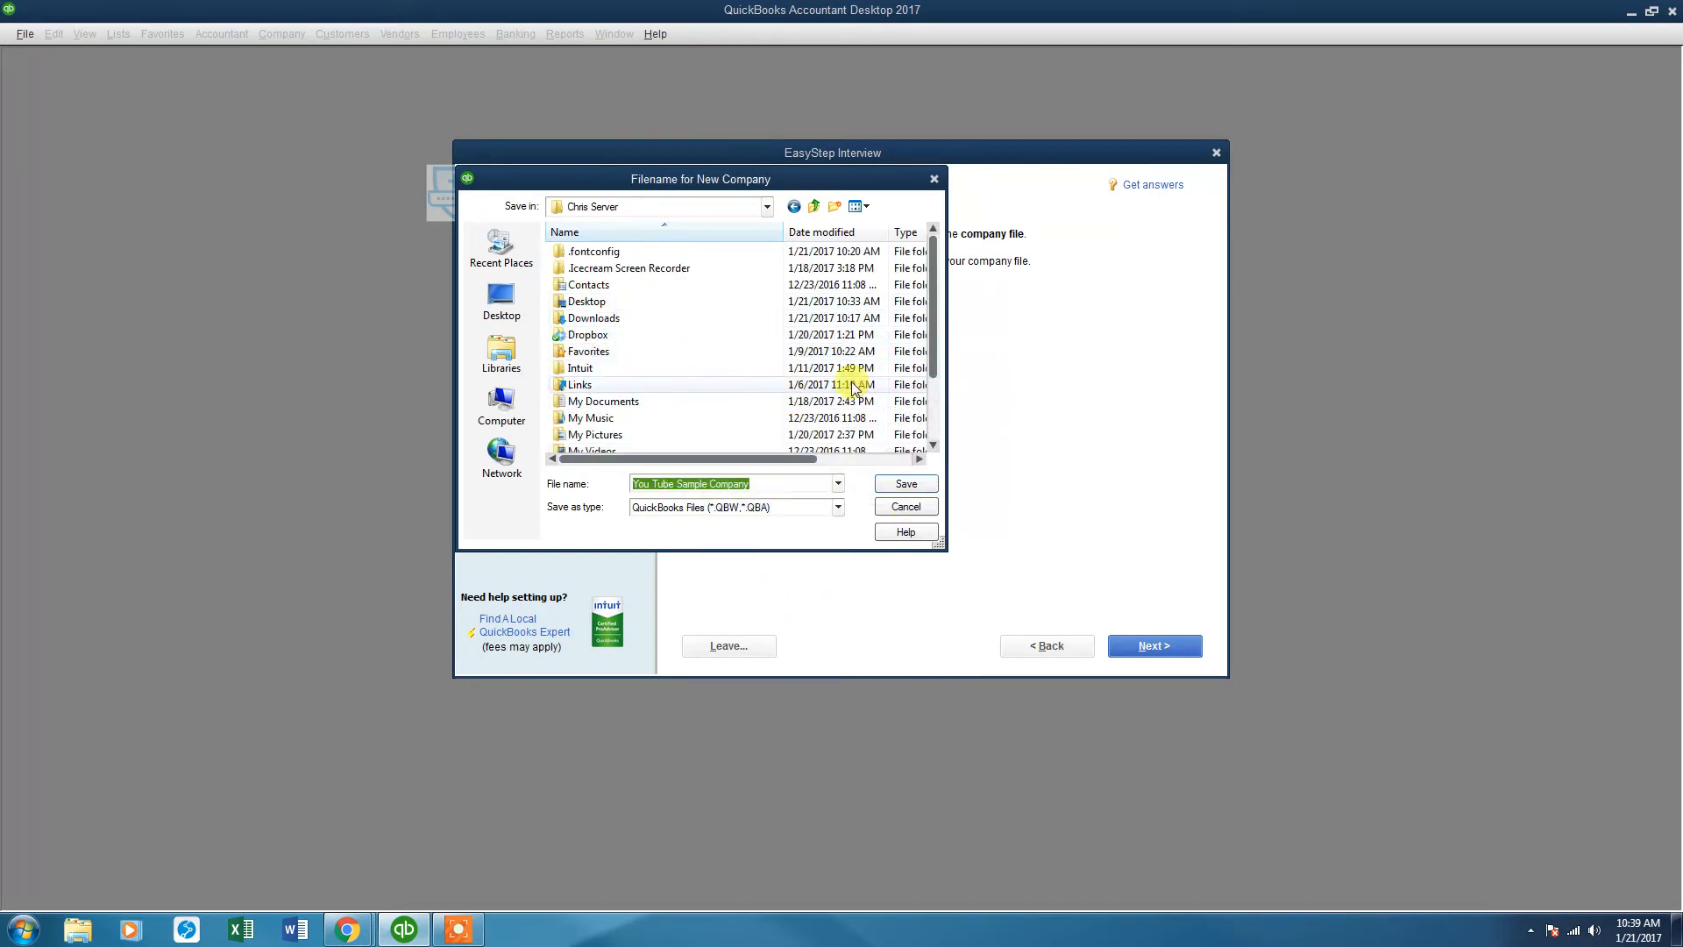
{"action": "left_click", "coordinate": [617, 404]}
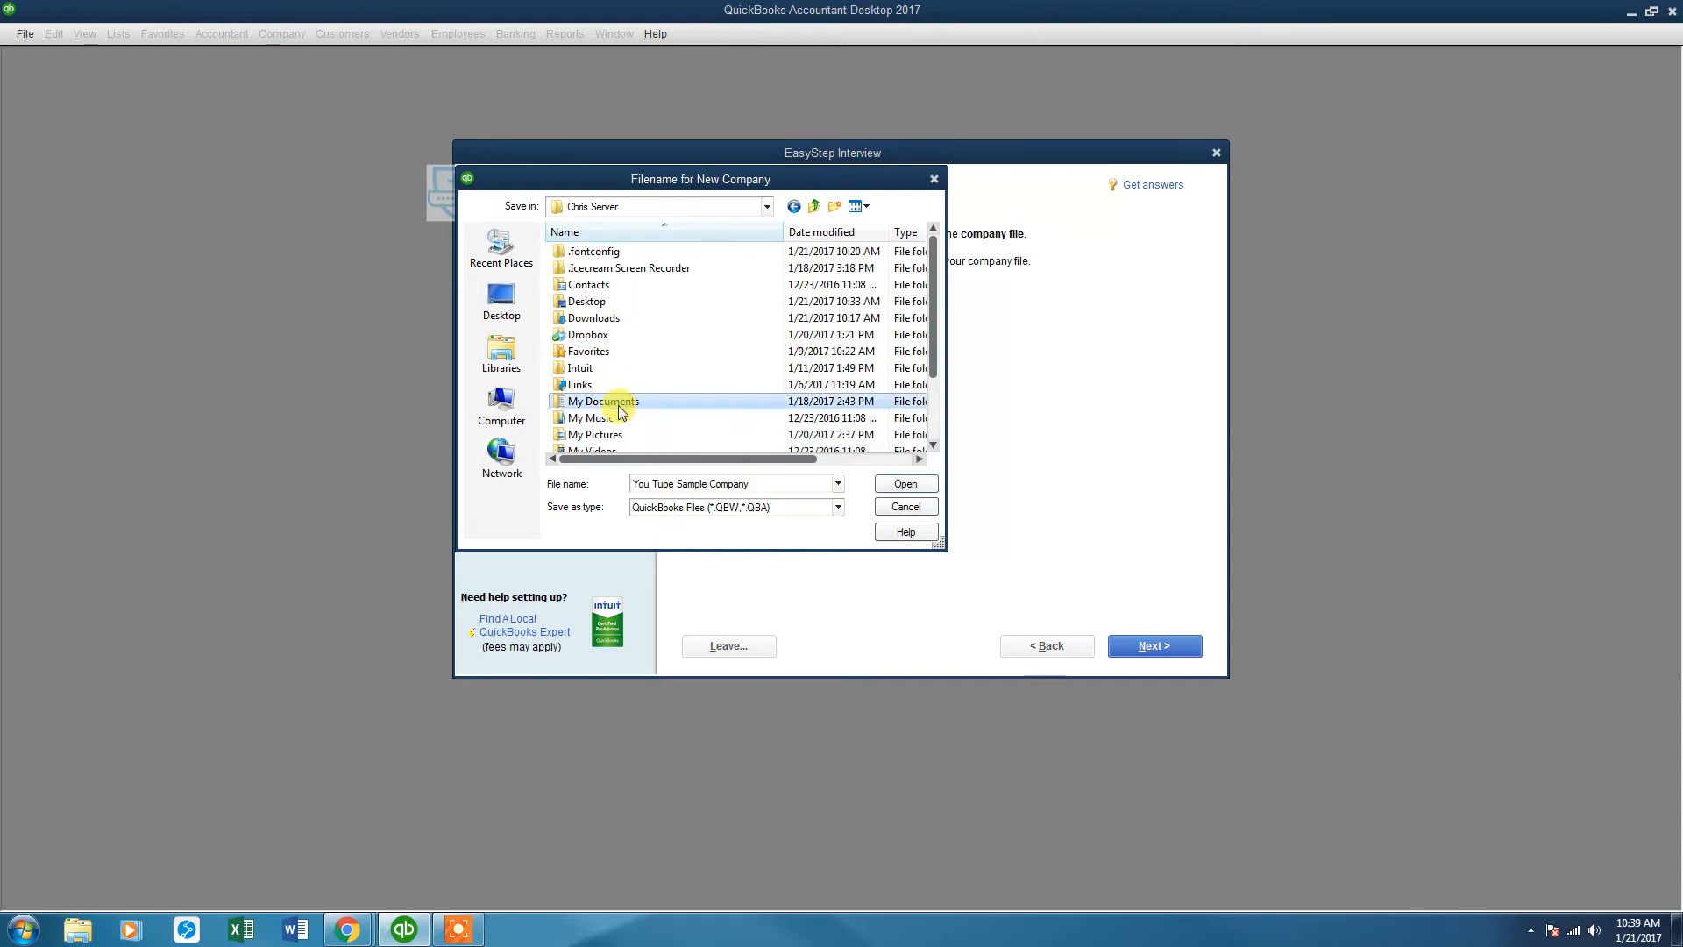
{"action": "double_click", "coordinate": [615, 405]}
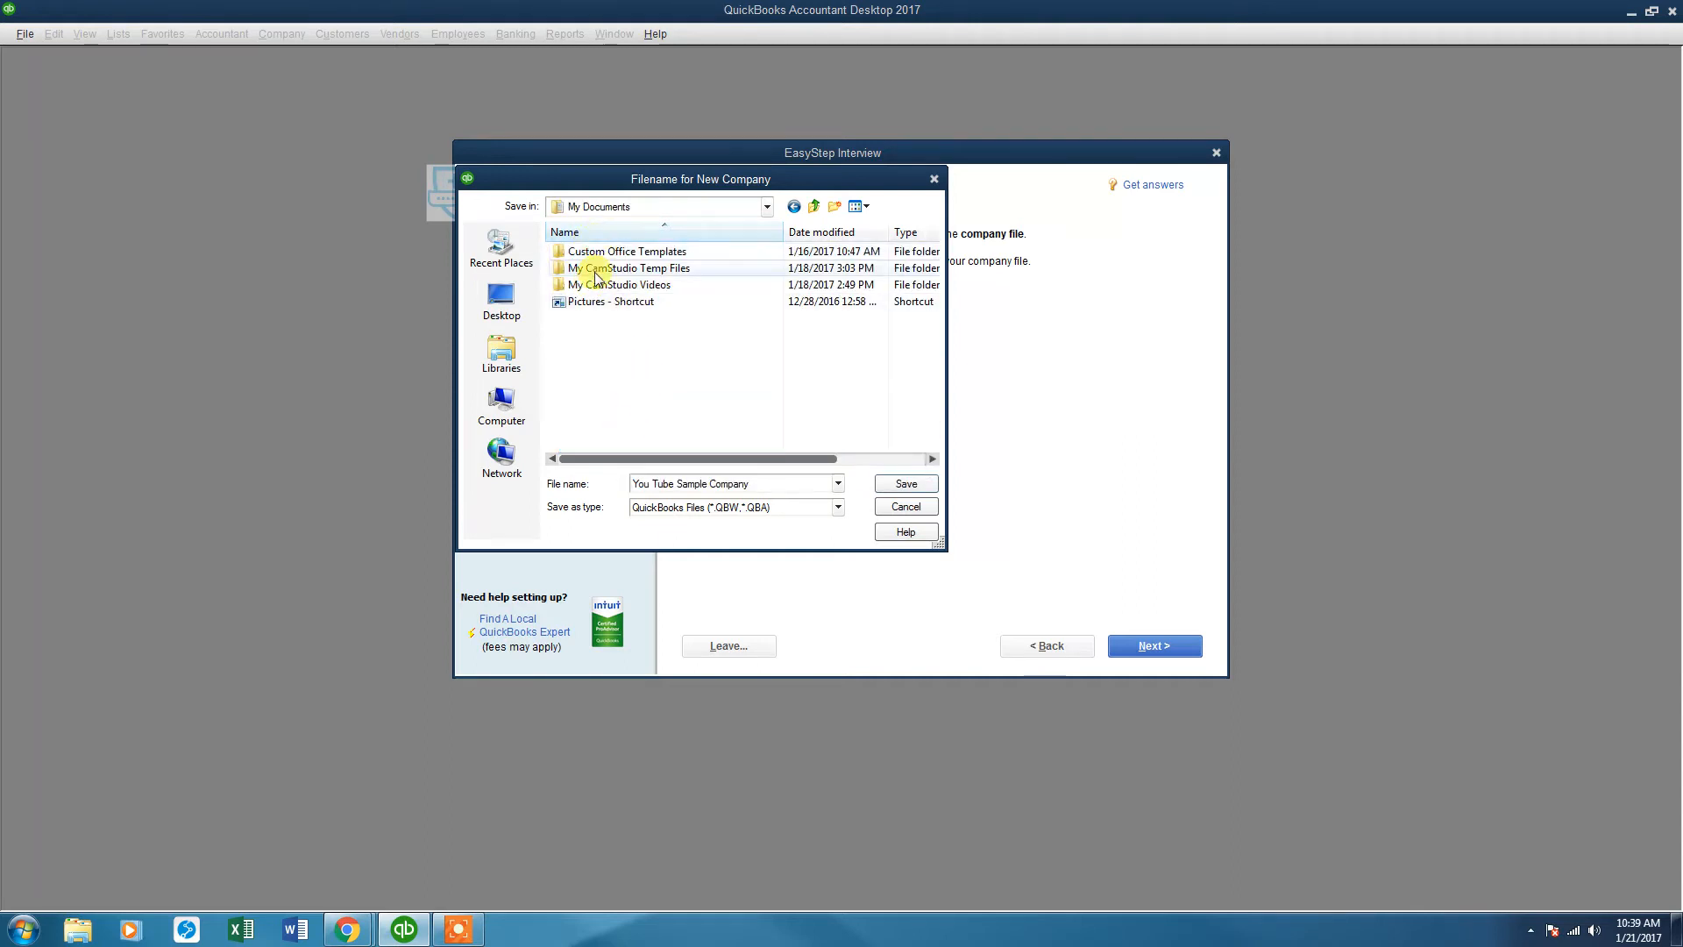
{"action": "left_click", "coordinate": [907, 486]}
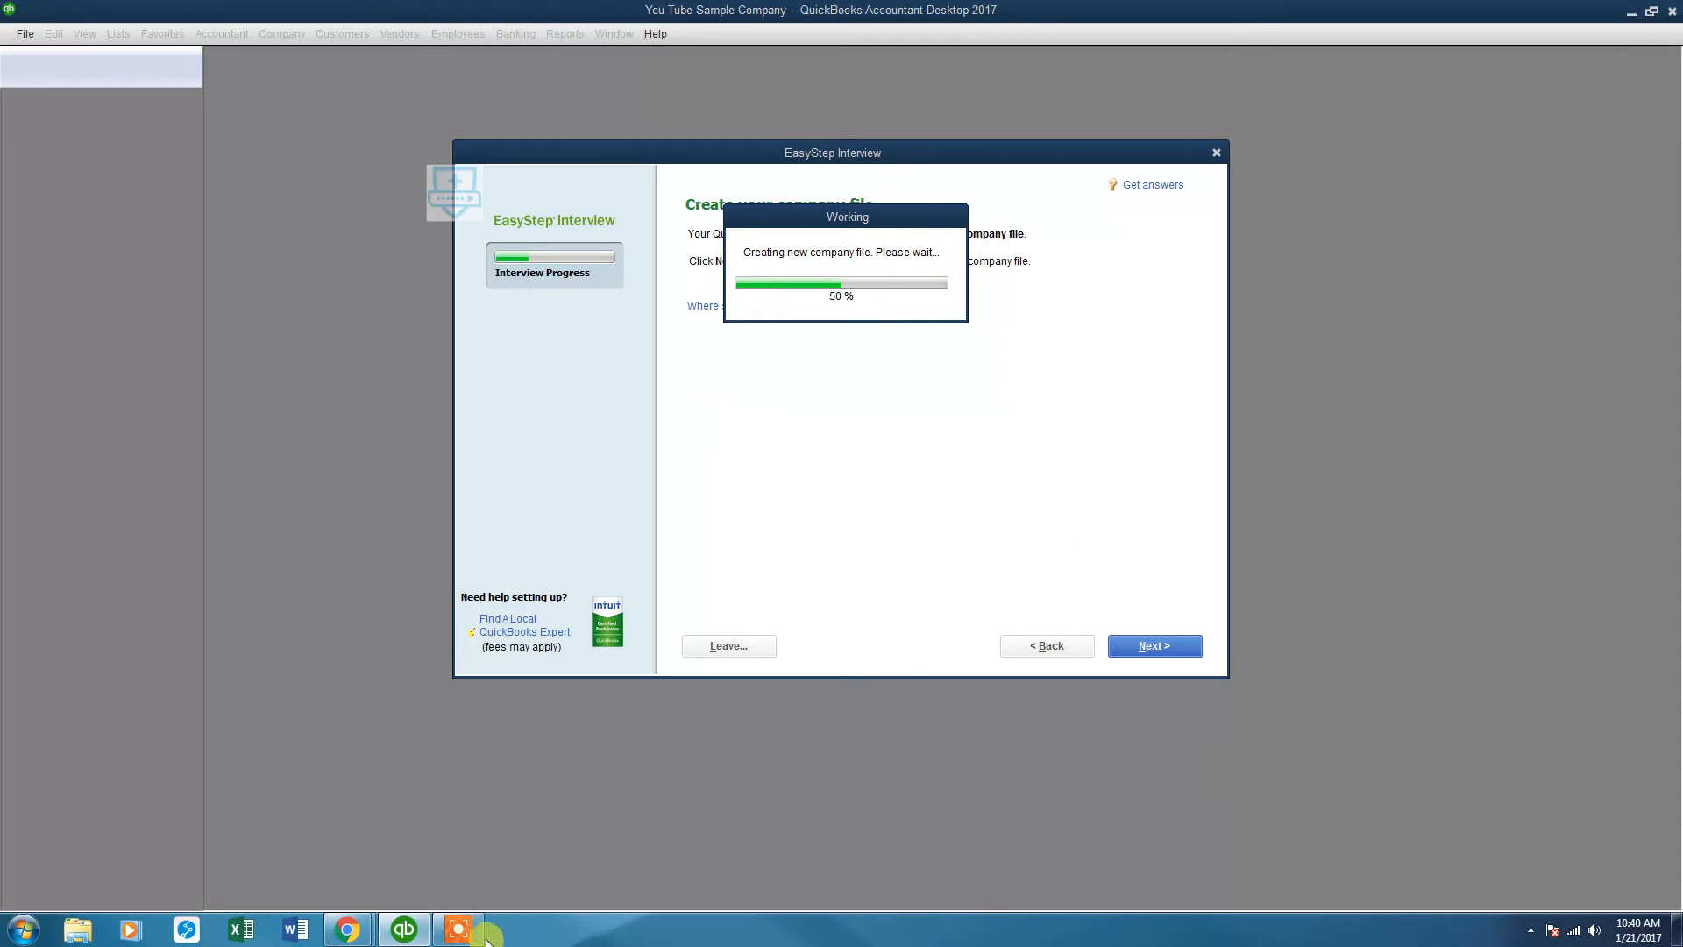
{"action": "left_click", "coordinate": [460, 933]}
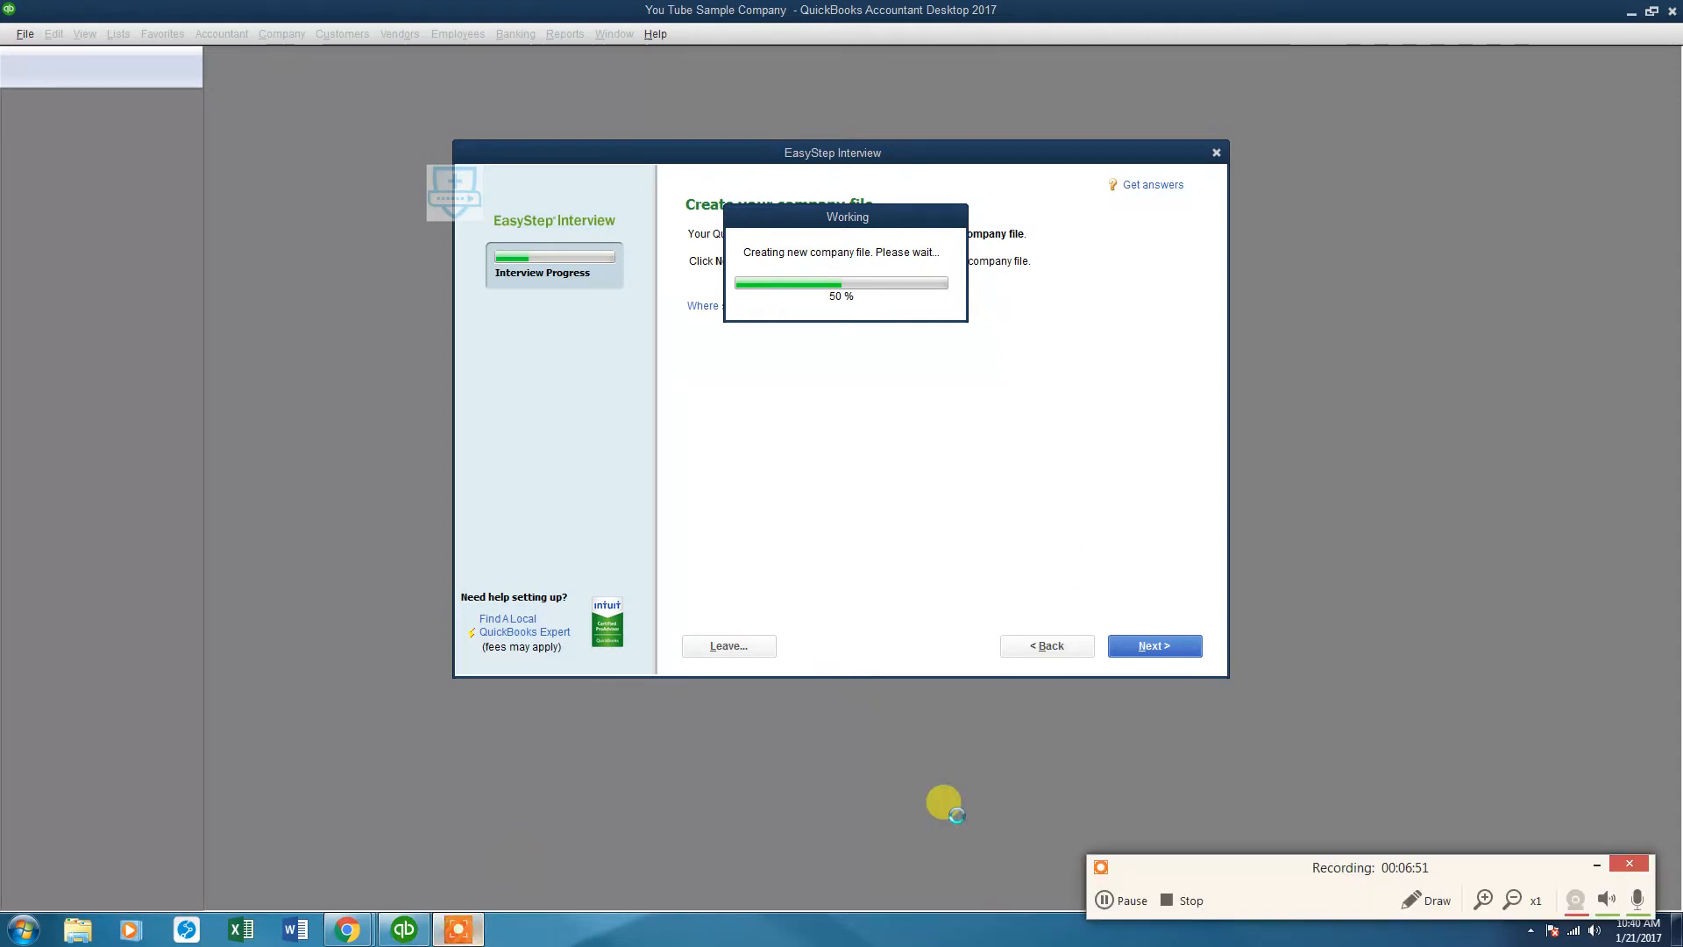
{"action": "left_click", "coordinate": [1112, 902]}
{"action": "key", "text": "F8"}
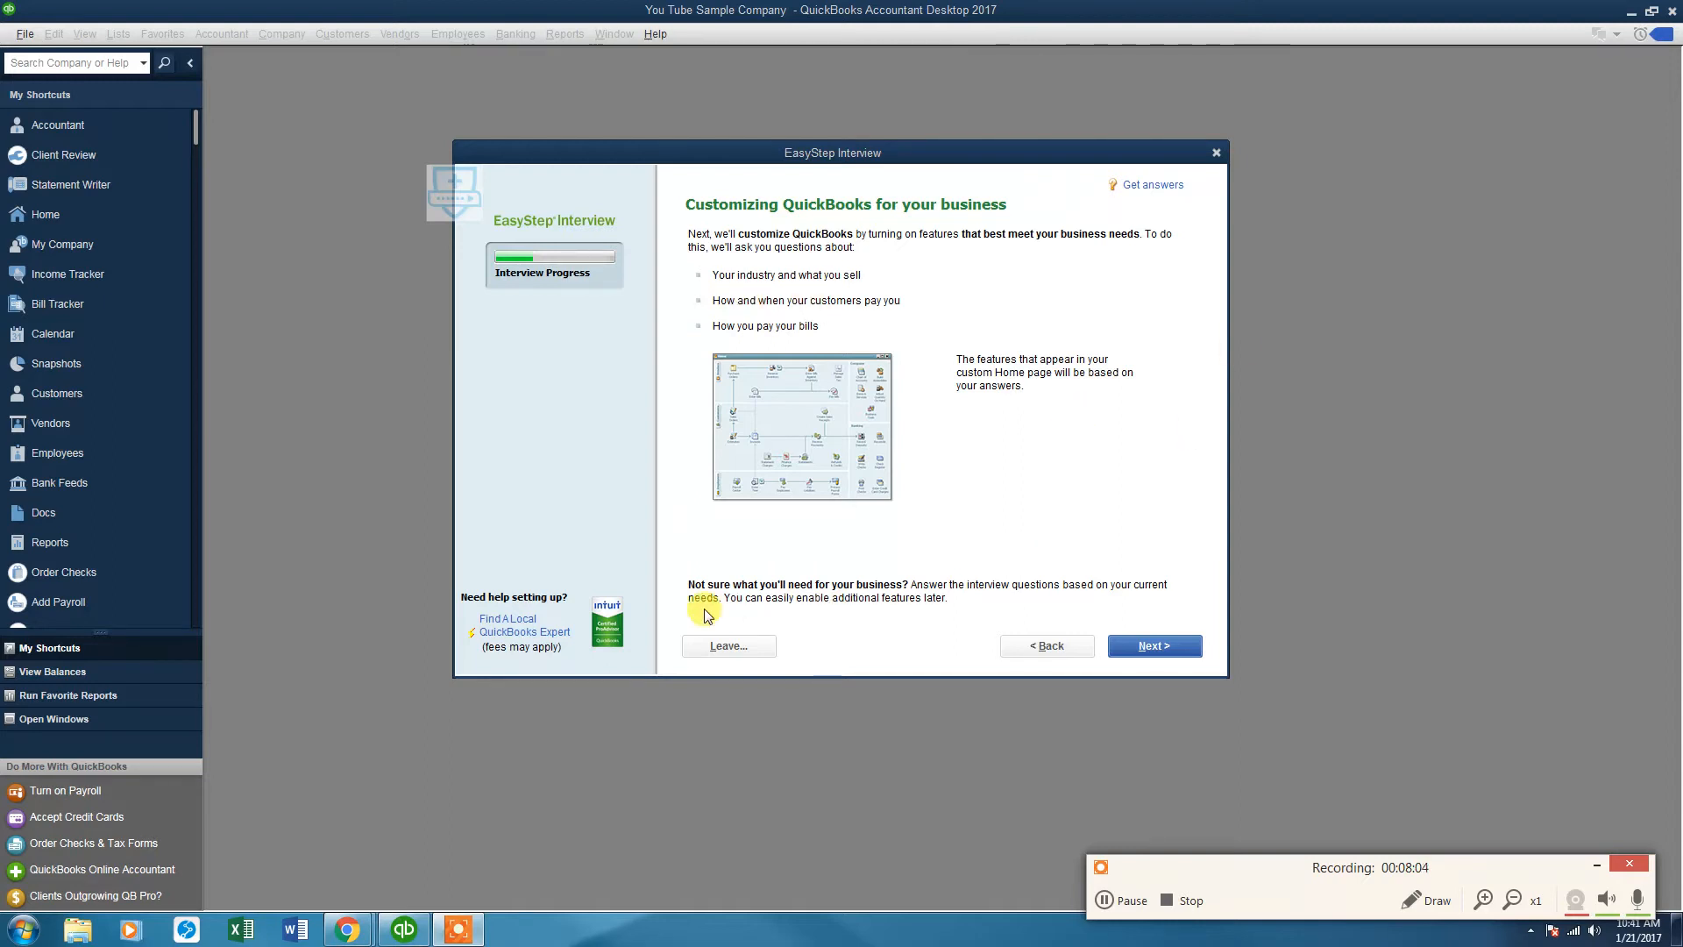
- Begin the customization questions and choose "Both services and products" as what the company sells
{"action": "left_click", "coordinate": [1179, 649]}
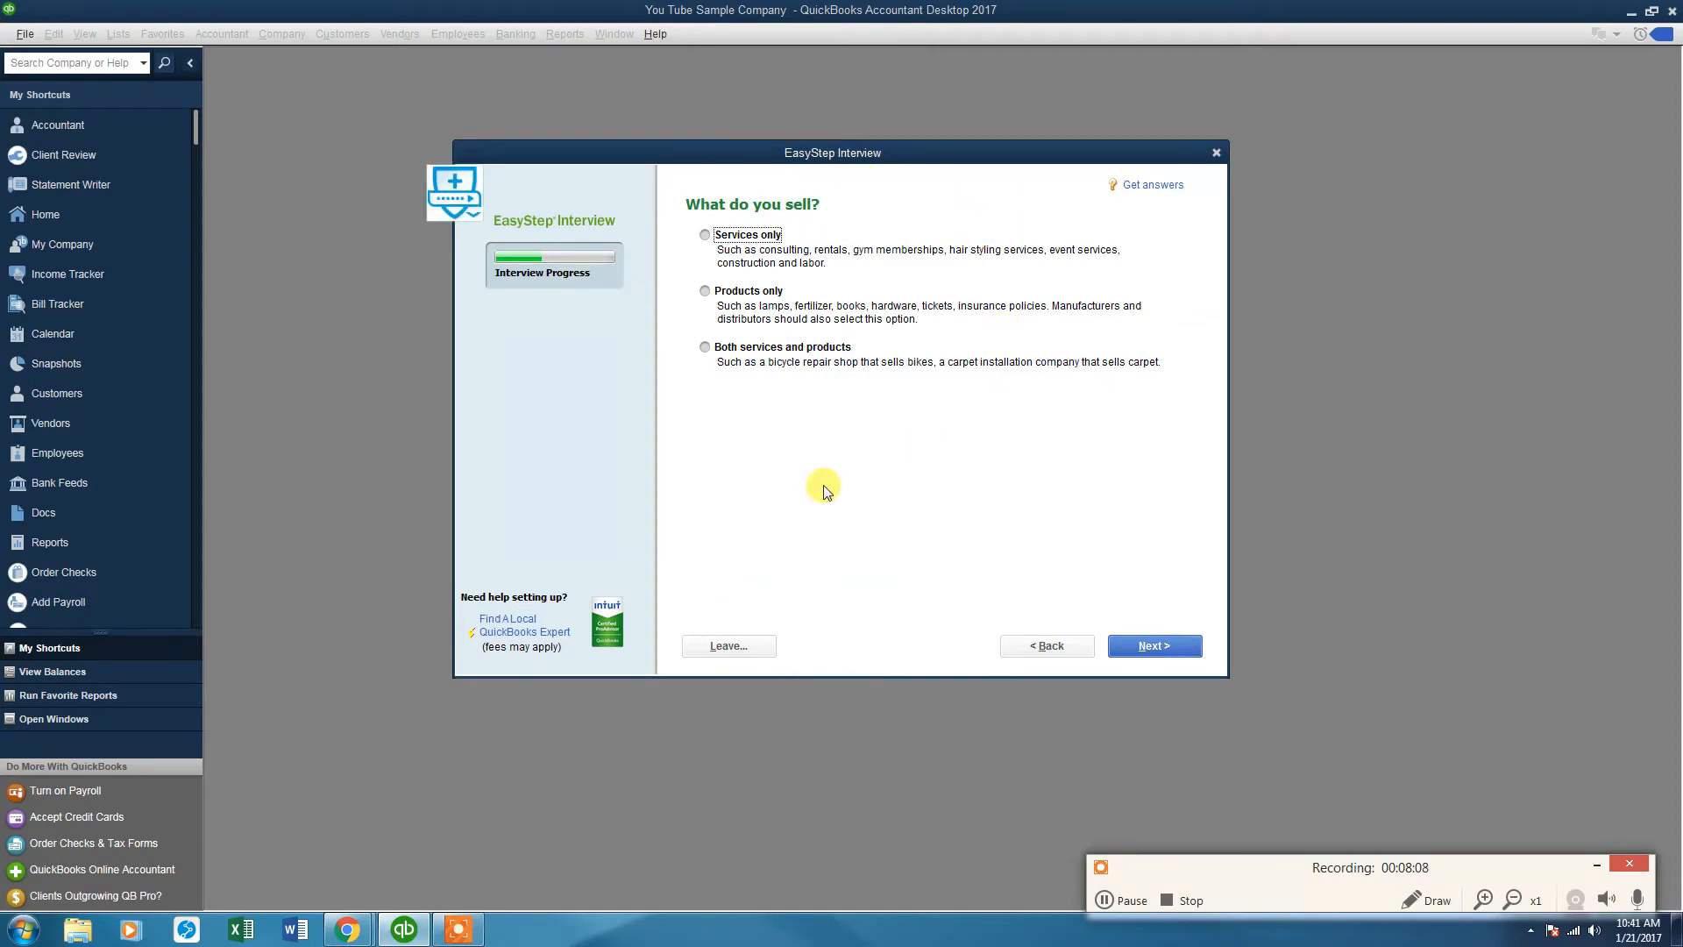
{"action": "left_click", "coordinate": [705, 349]}
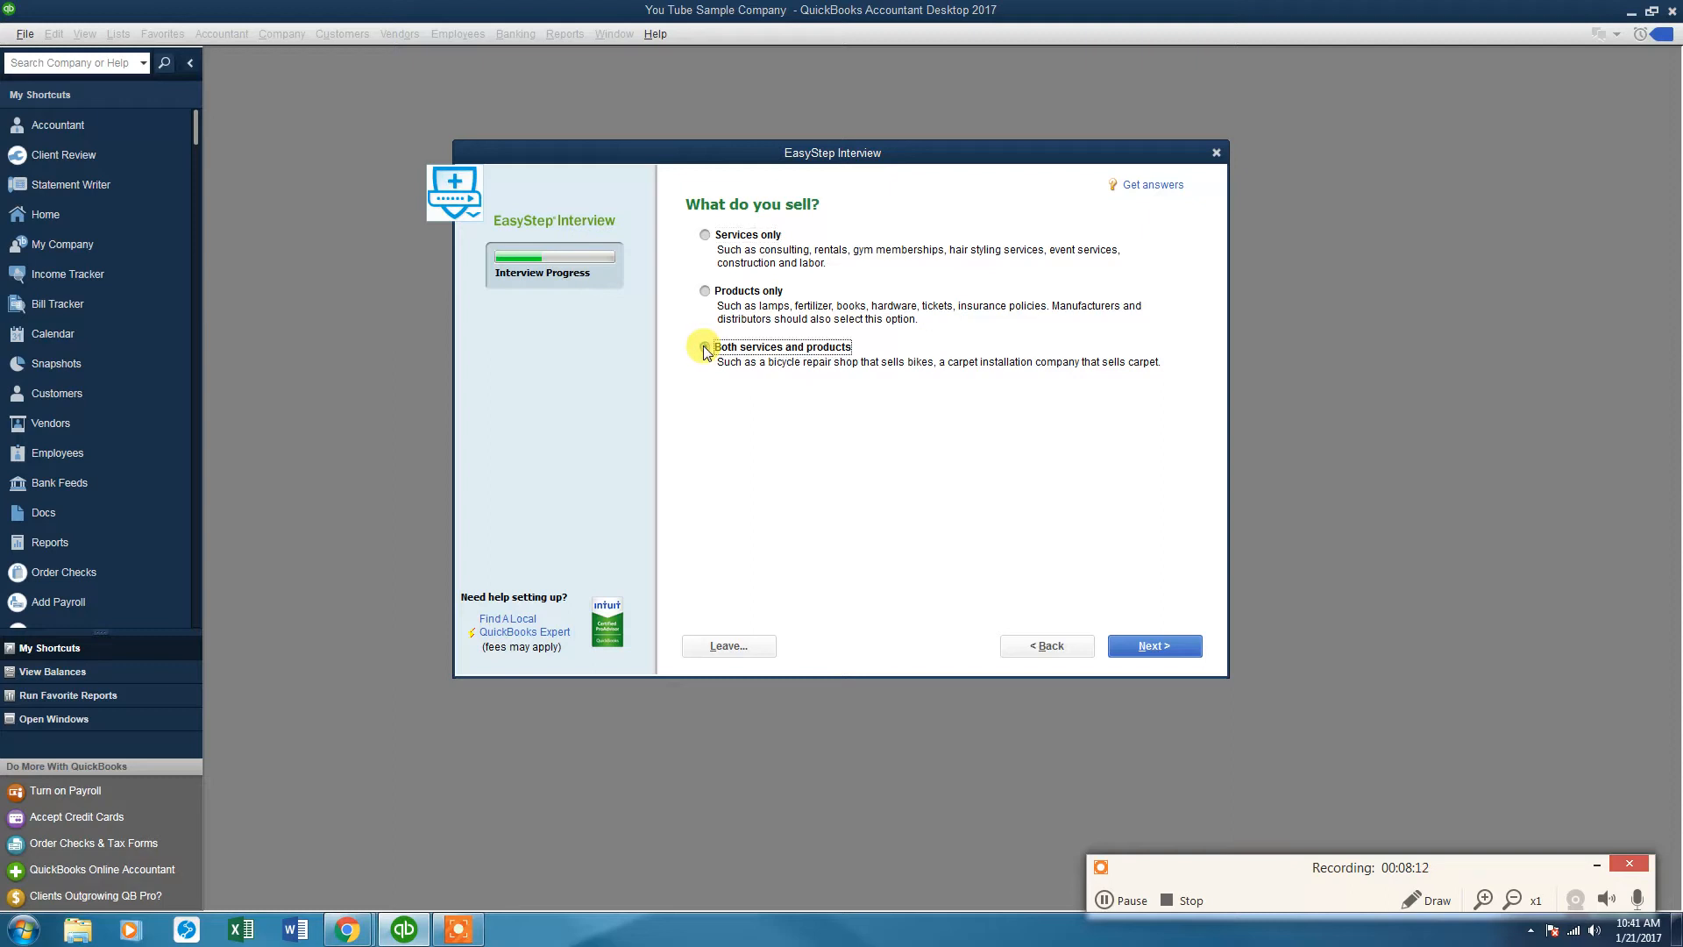
{"action": "left_click", "coordinate": [1150, 647]}
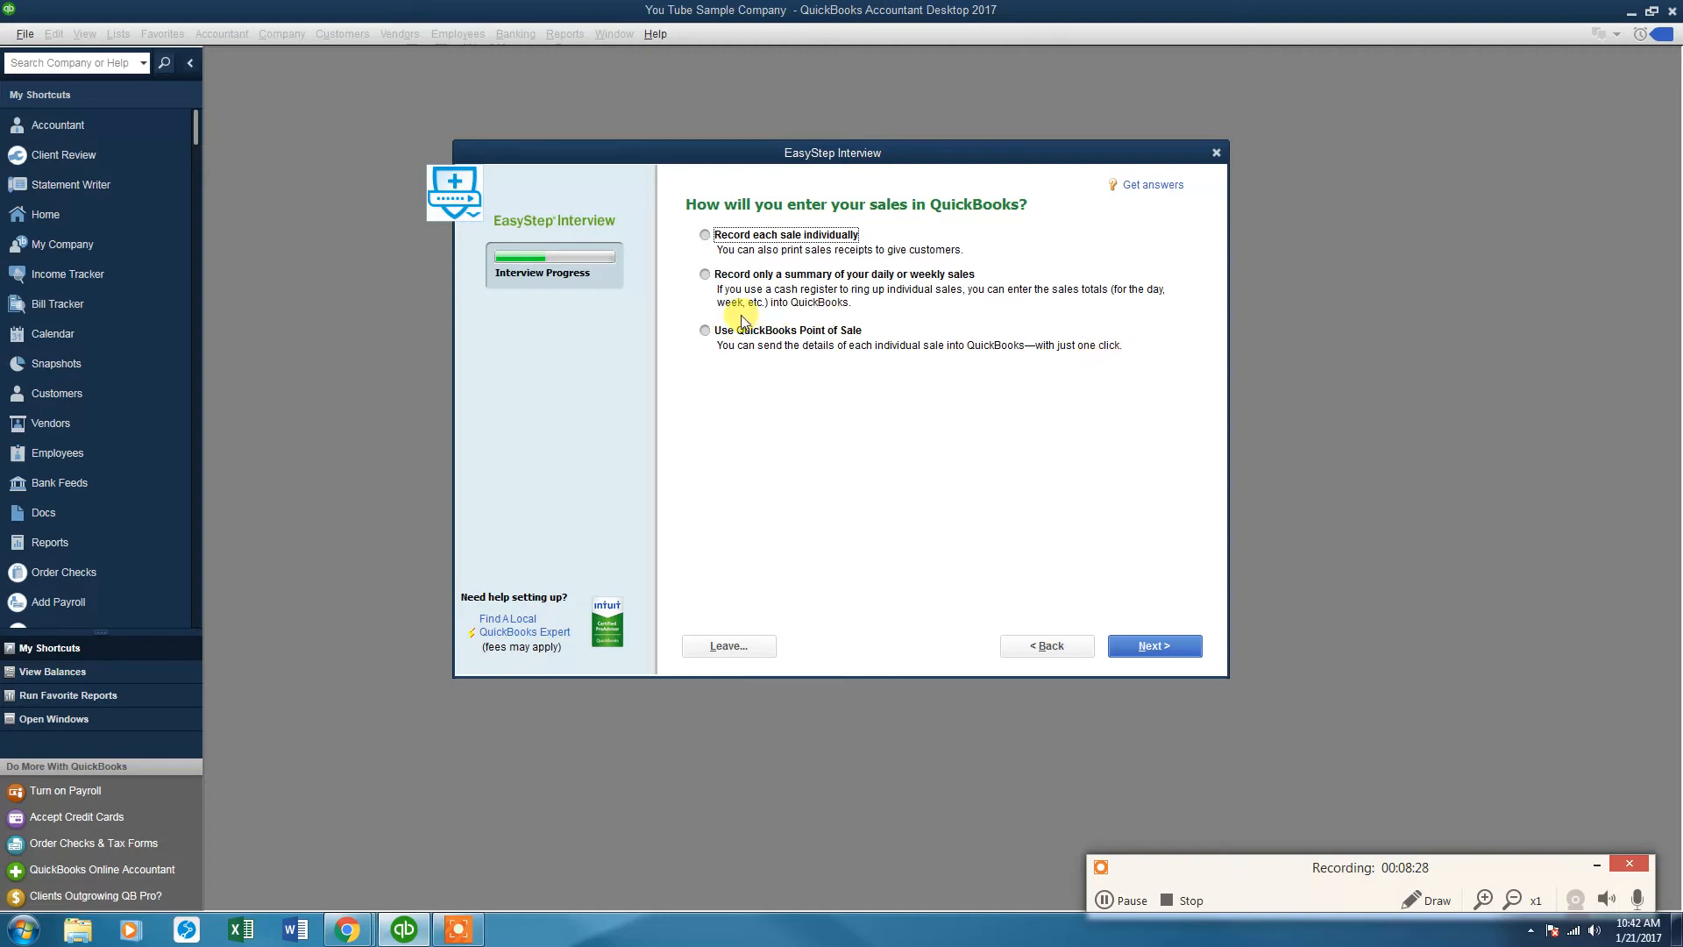
- Choose to record each sale individually and accept Yes for charging sales tax
{"action": "left_click", "coordinate": [705, 237]}
{"action": "left_click", "coordinate": [1153, 647]}
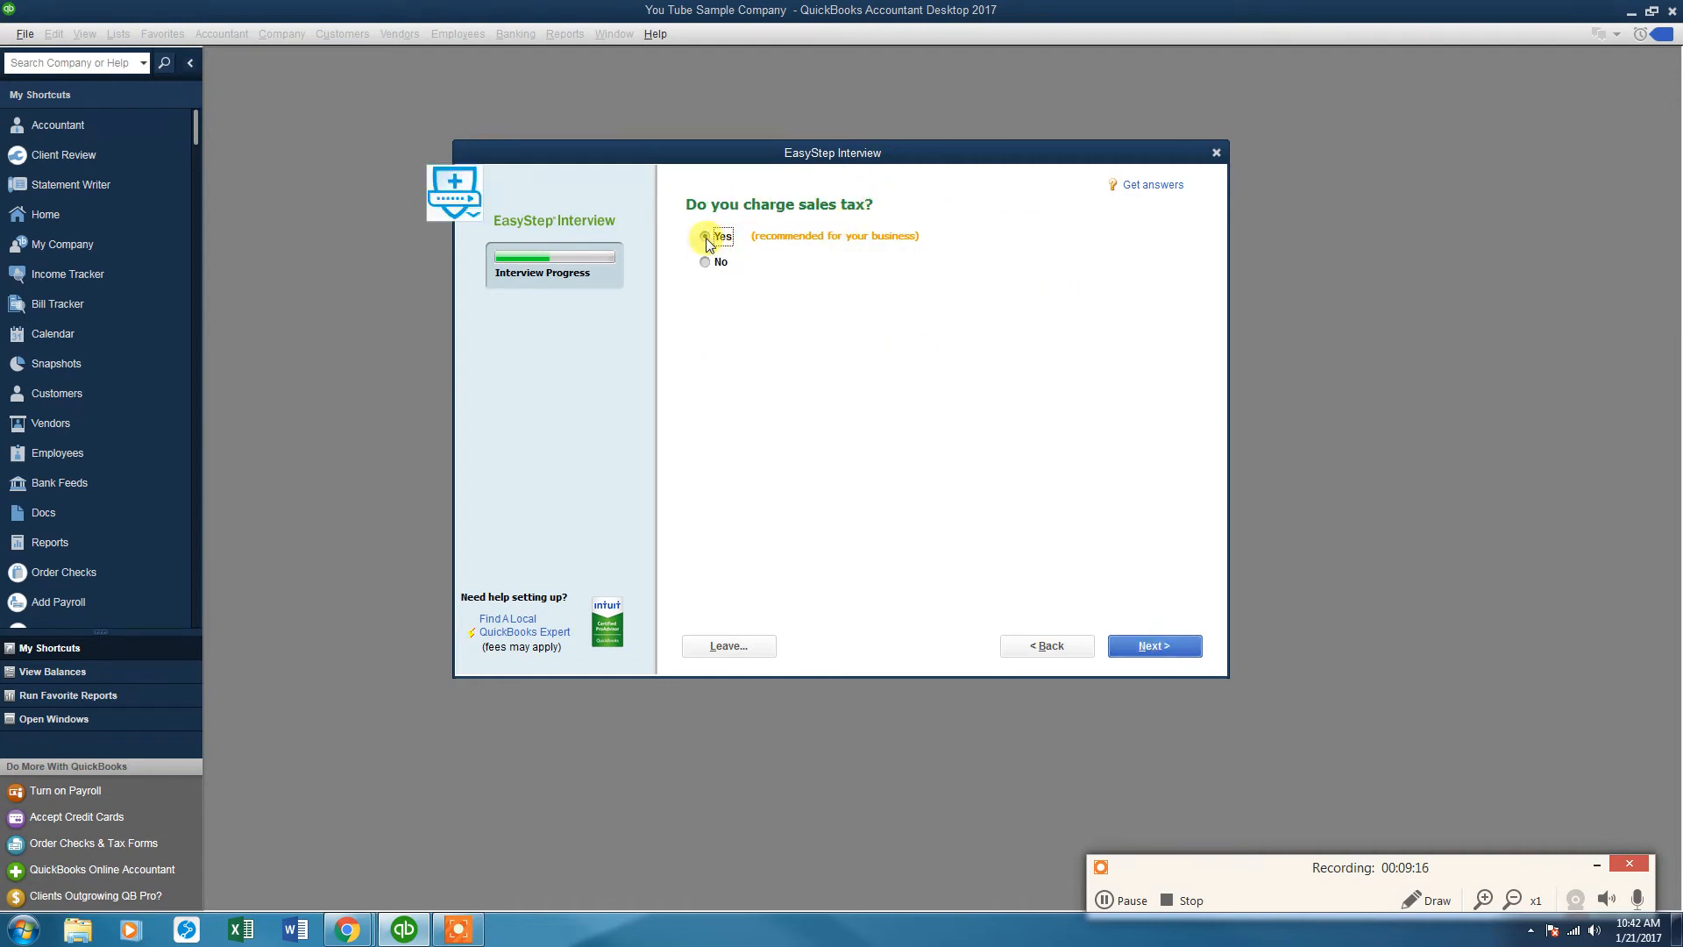
{"action": "left_click", "coordinate": [1154, 647]}
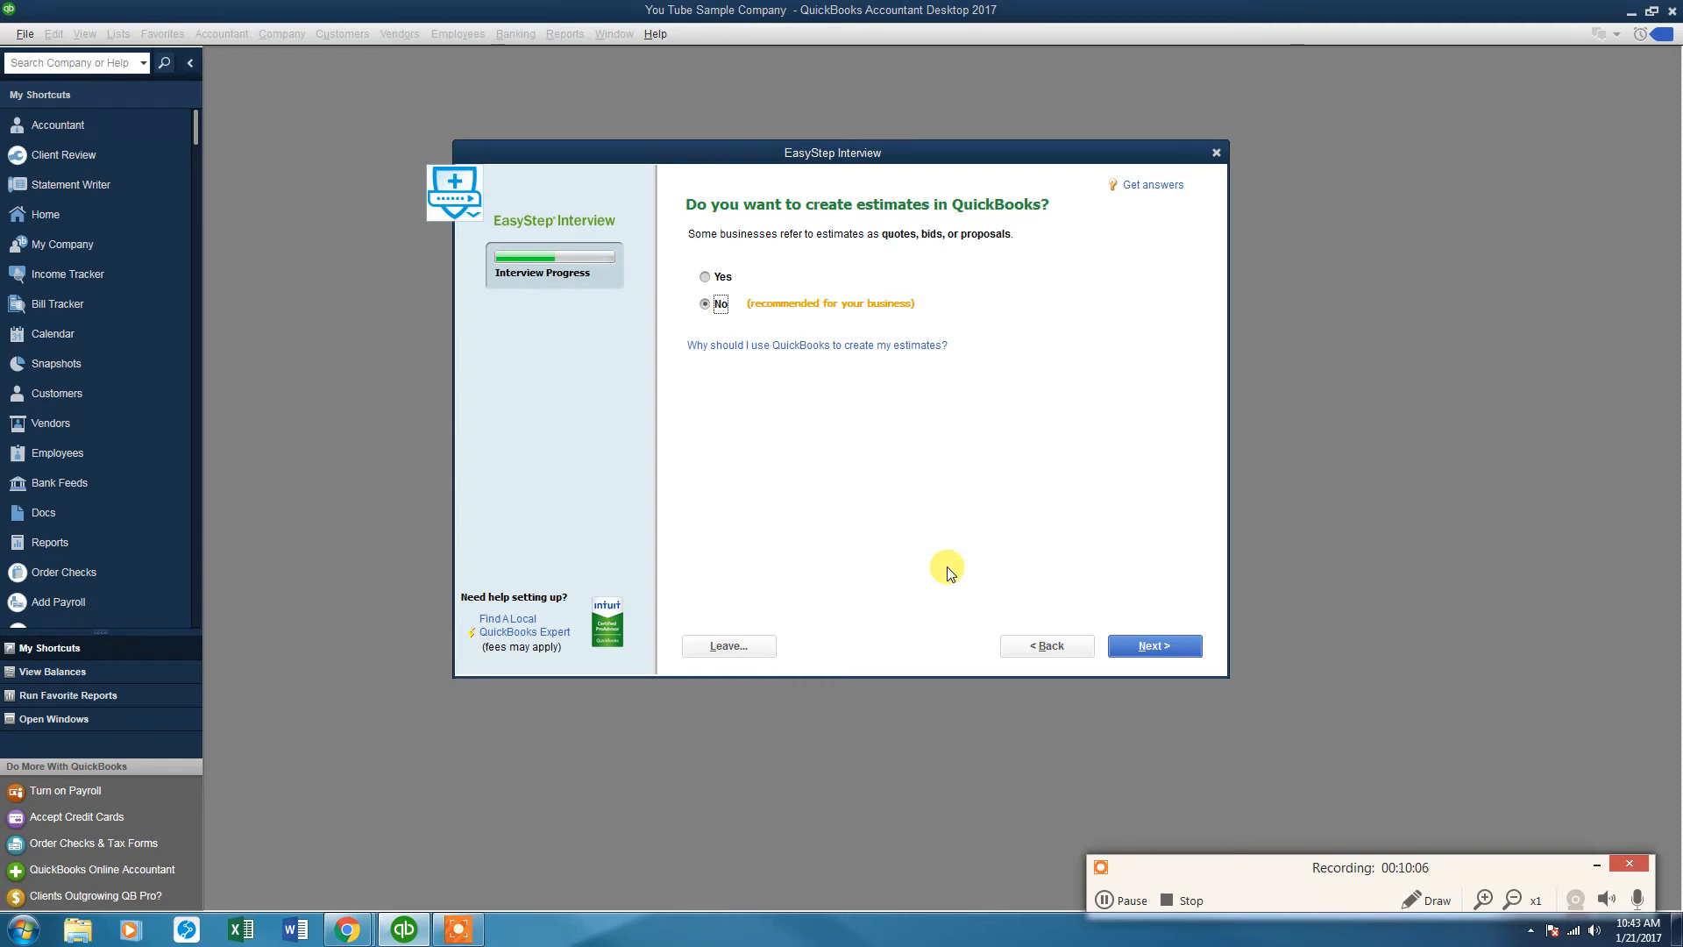
- Accept No for creating estimates and choose No for tracking sales orders before invoicing customers
{"action": "left_click", "coordinate": [1170, 647]}
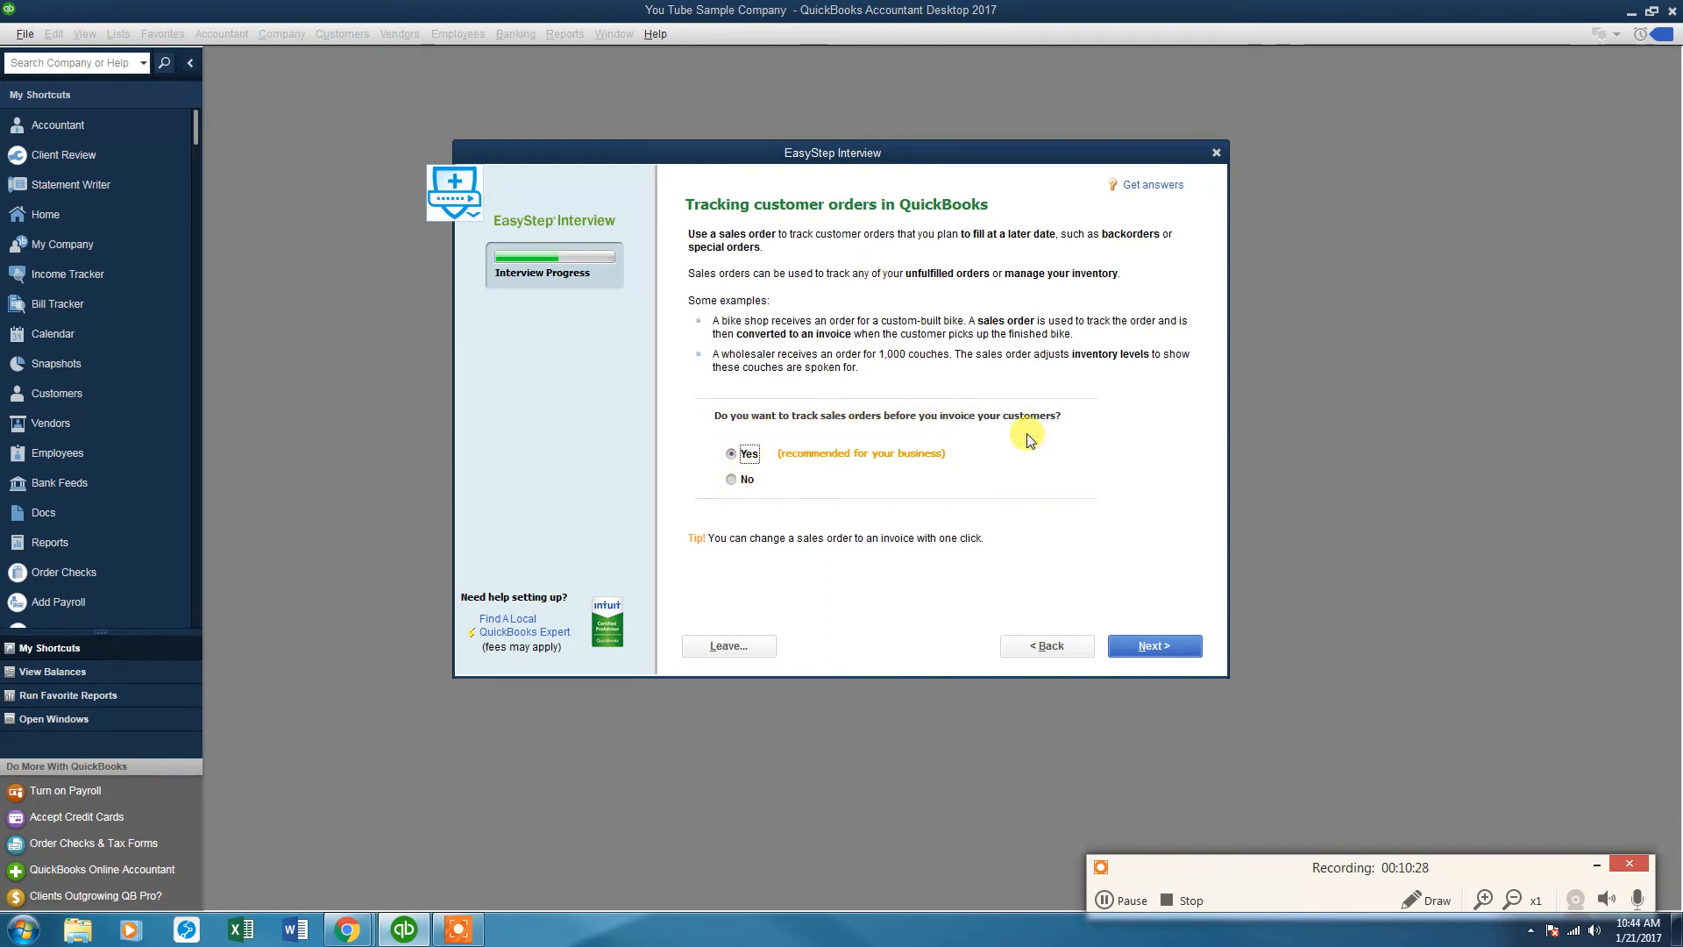
{"action": "left_click", "coordinate": [741, 480]}
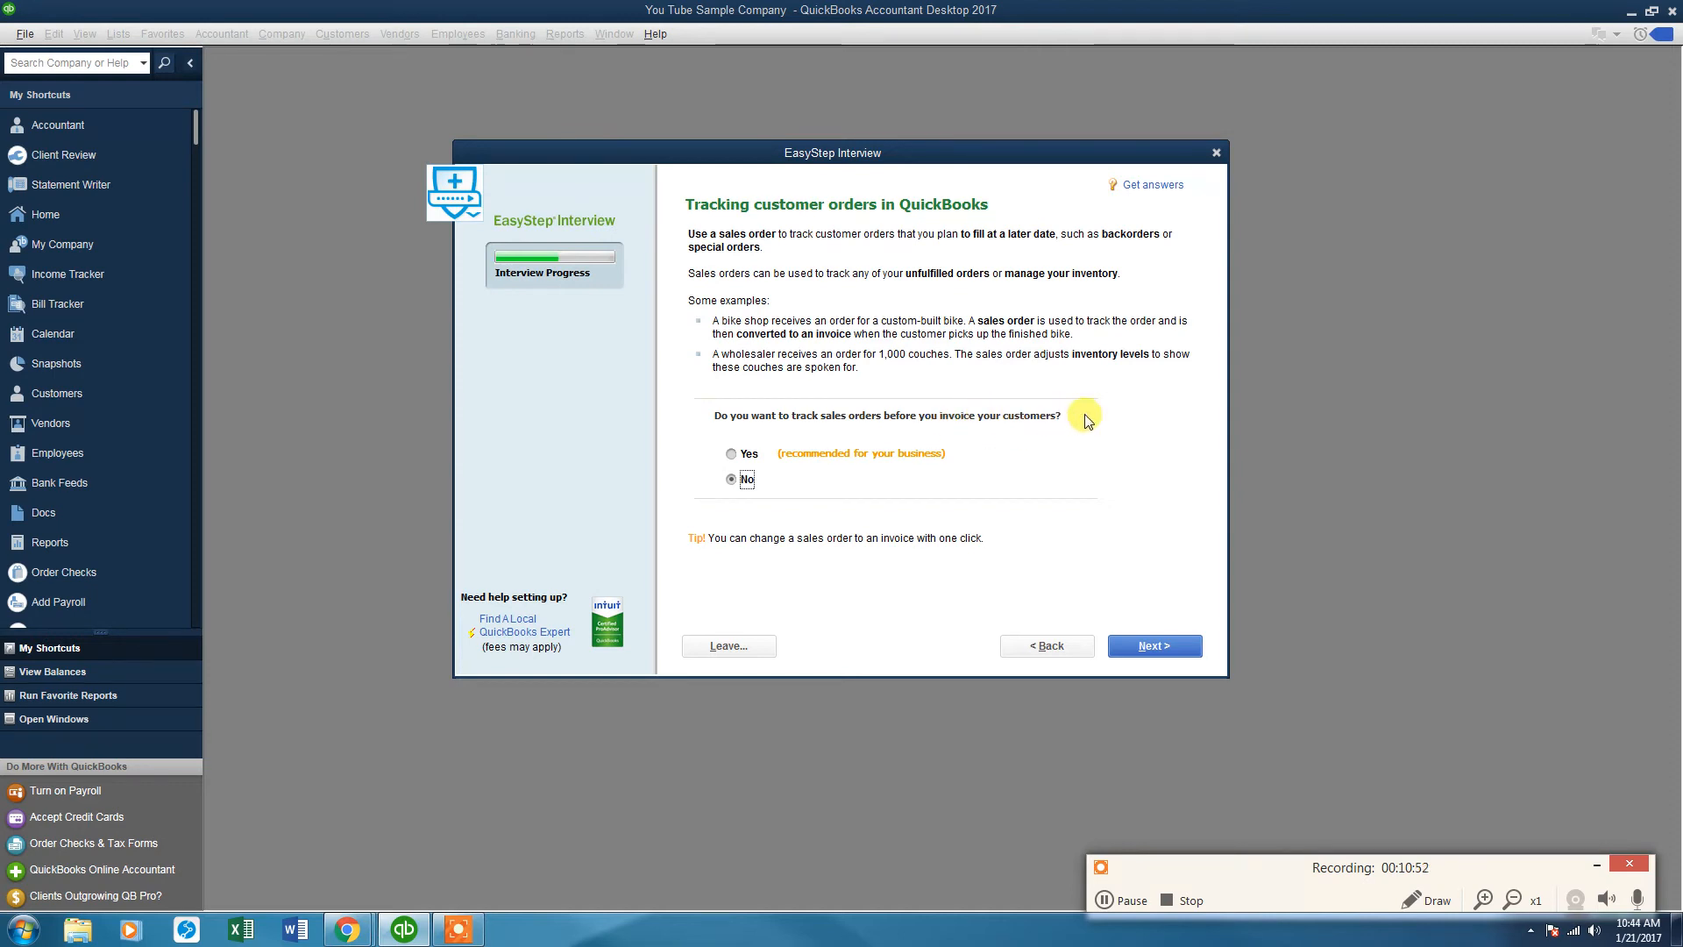
{"action": "left_click", "coordinate": [1182, 646]}
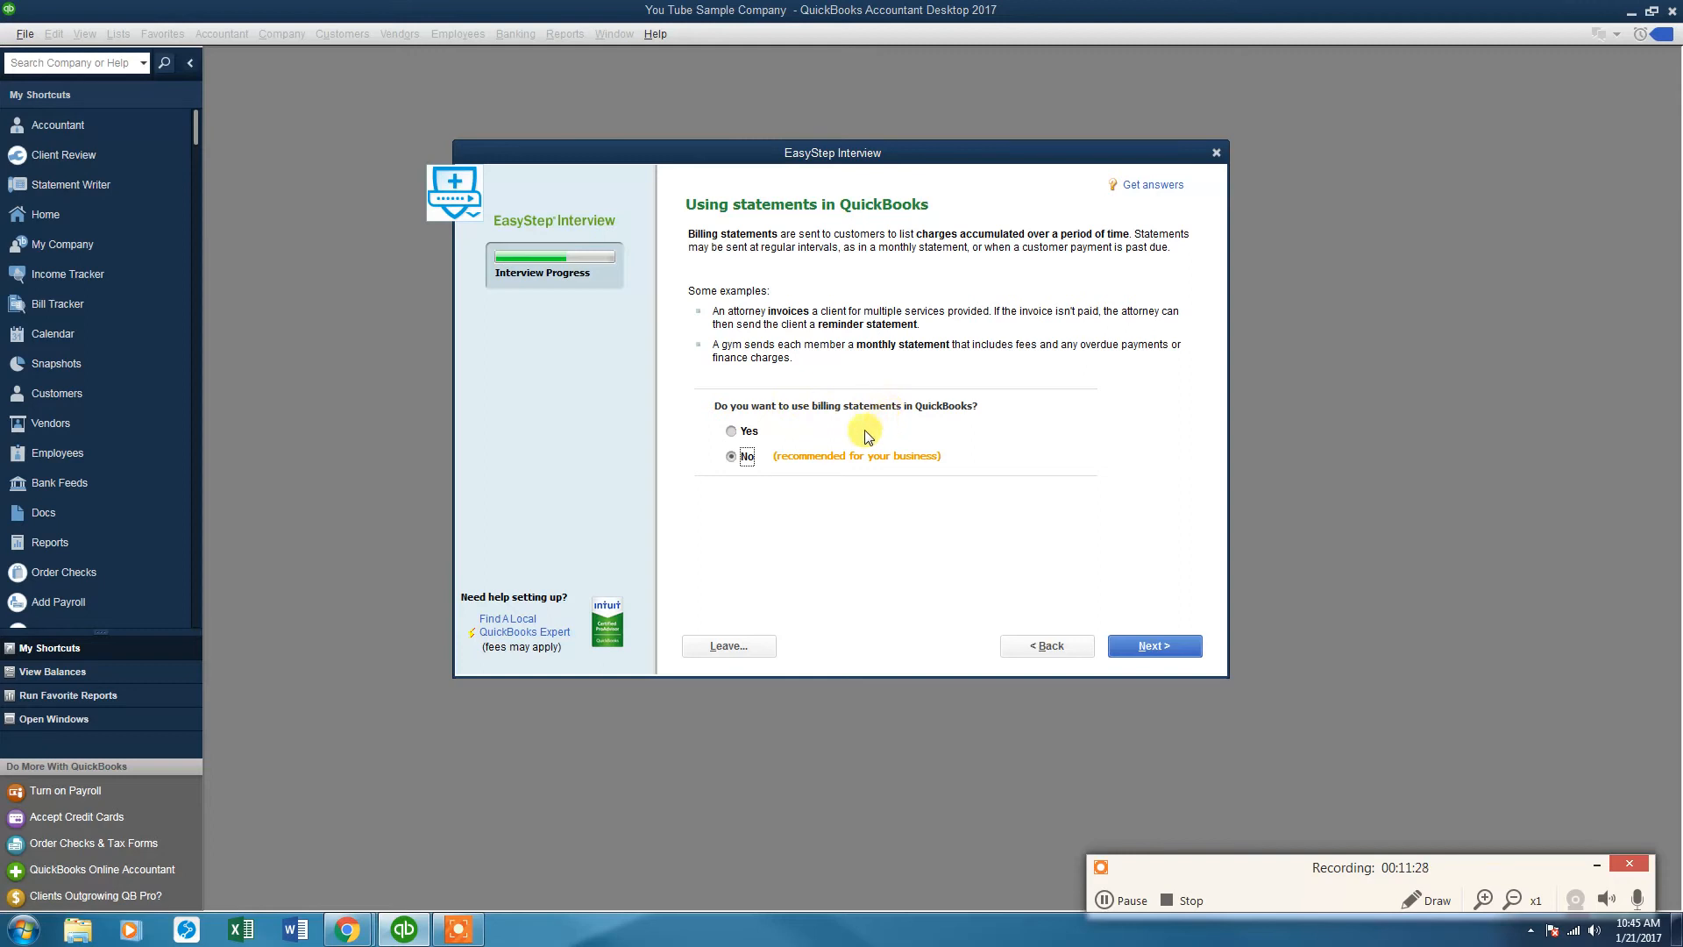
- Set the customer billing options to Yes for billing statements and invoices and No for progress invoicing
{"action": "left_click", "coordinate": [733, 432]}
{"action": "left_click", "coordinate": [1159, 645]}
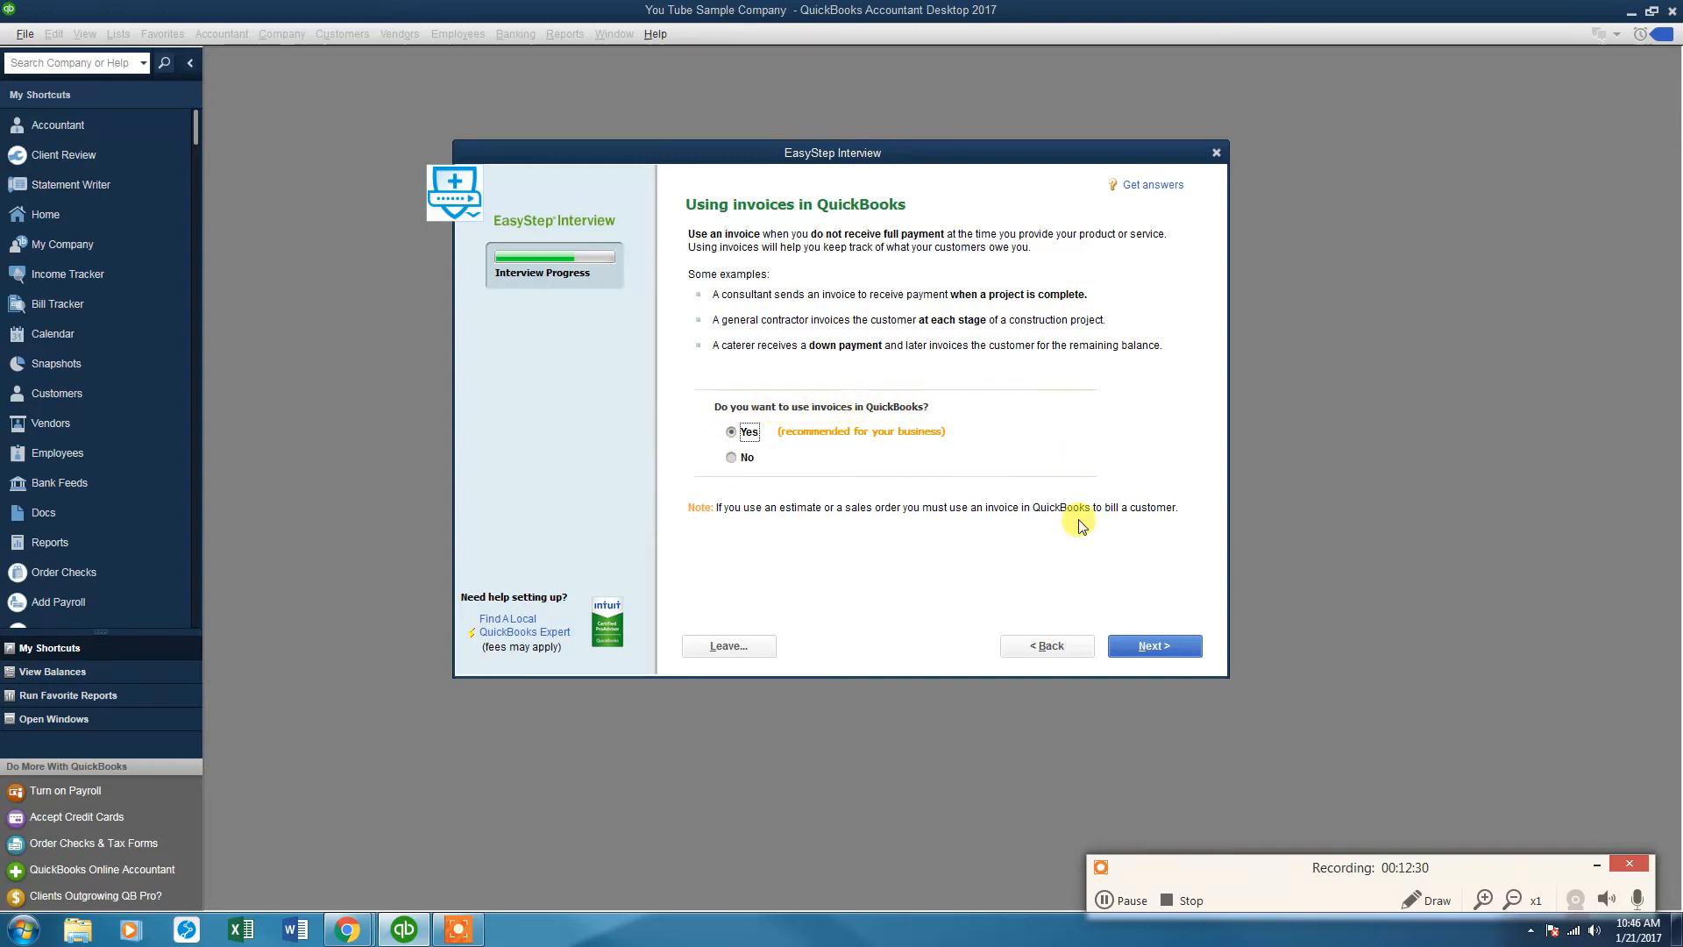
{"action": "left_click", "coordinate": [1142, 647]}
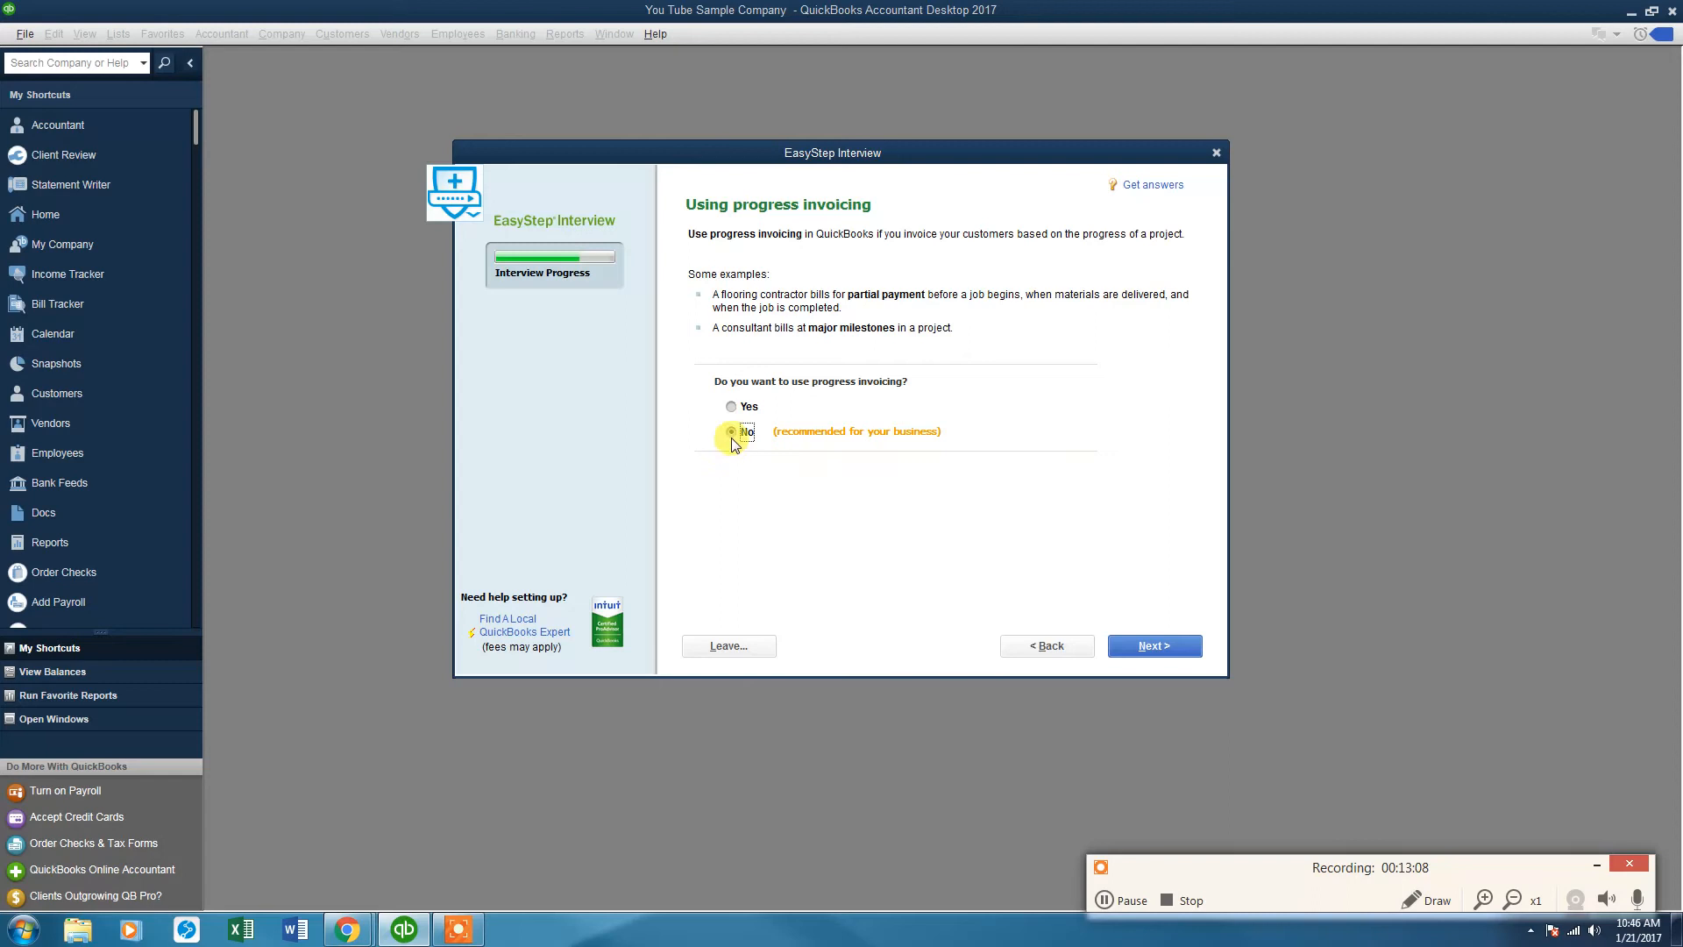
{"action": "left_click", "coordinate": [1154, 647]}
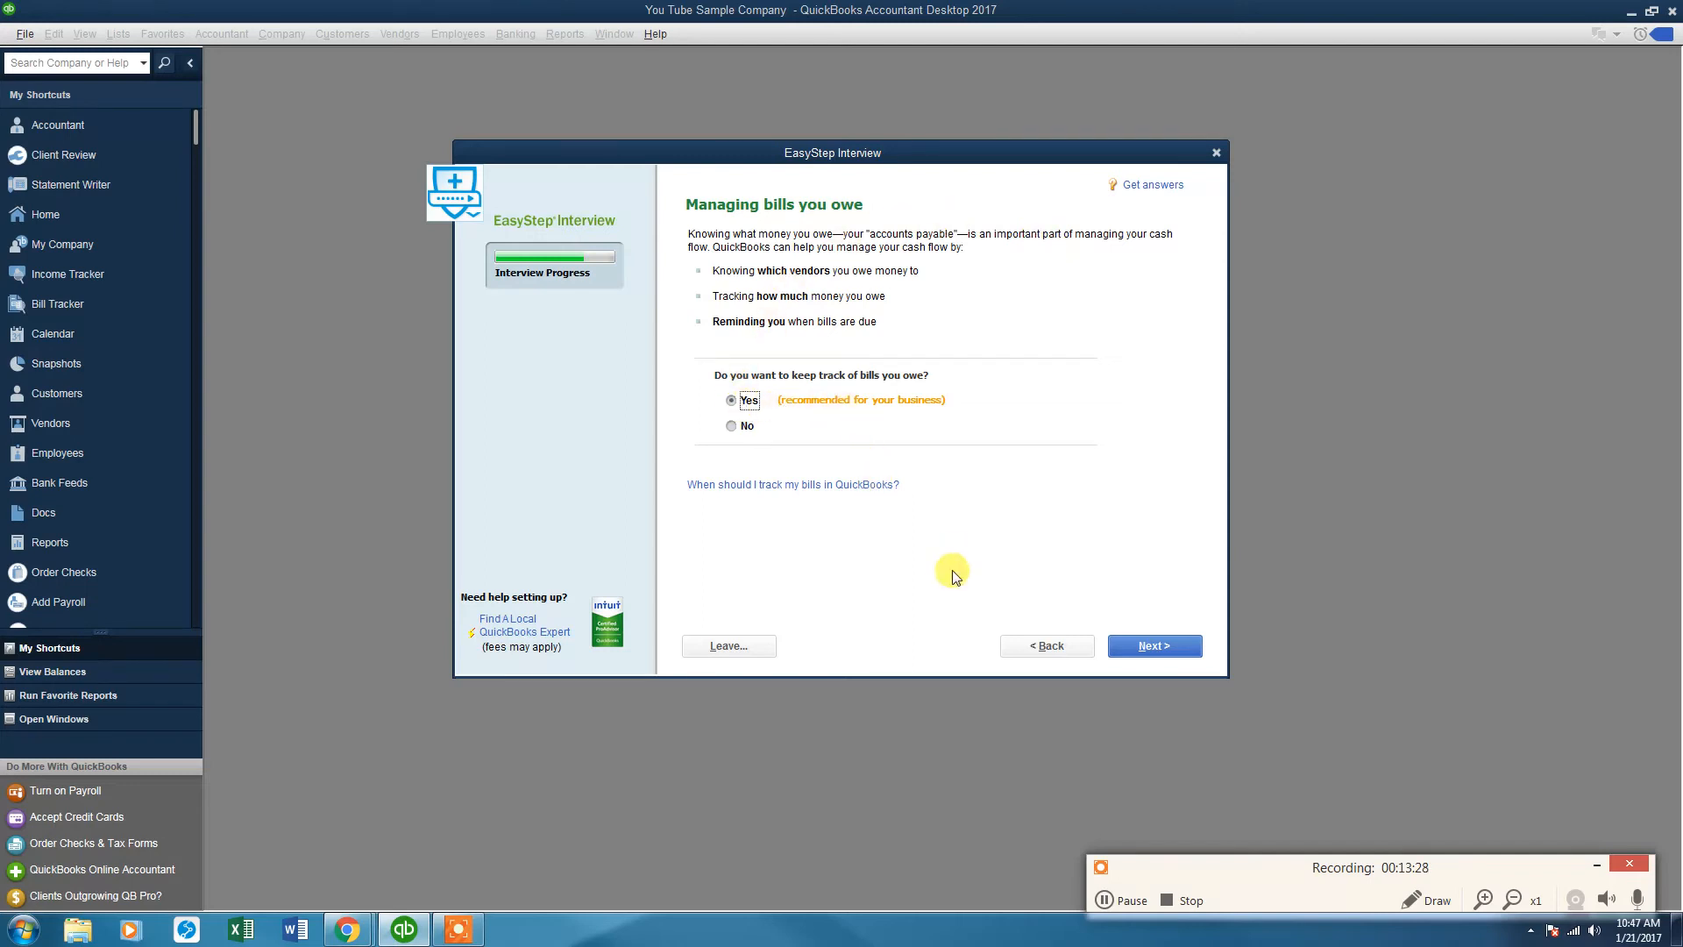
- Accept the tracking options: Yes for bills owed, No for inventory and No for time
{"action": "left_click", "coordinate": [1154, 646]}
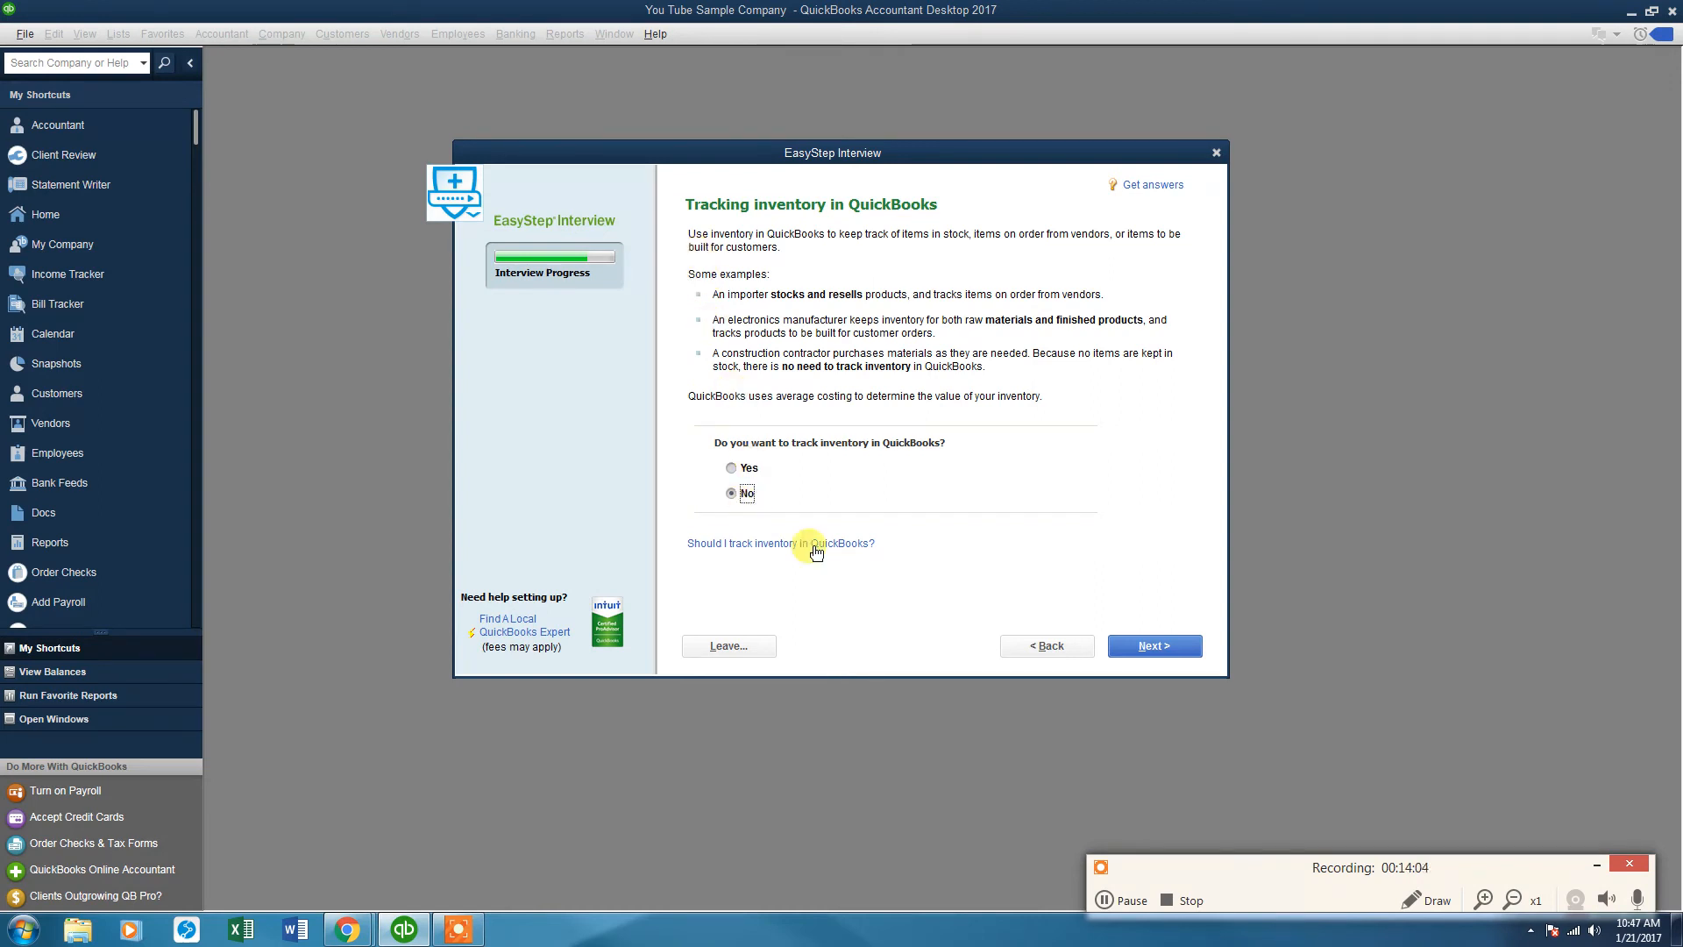
{"action": "left_click", "coordinate": [1155, 646]}
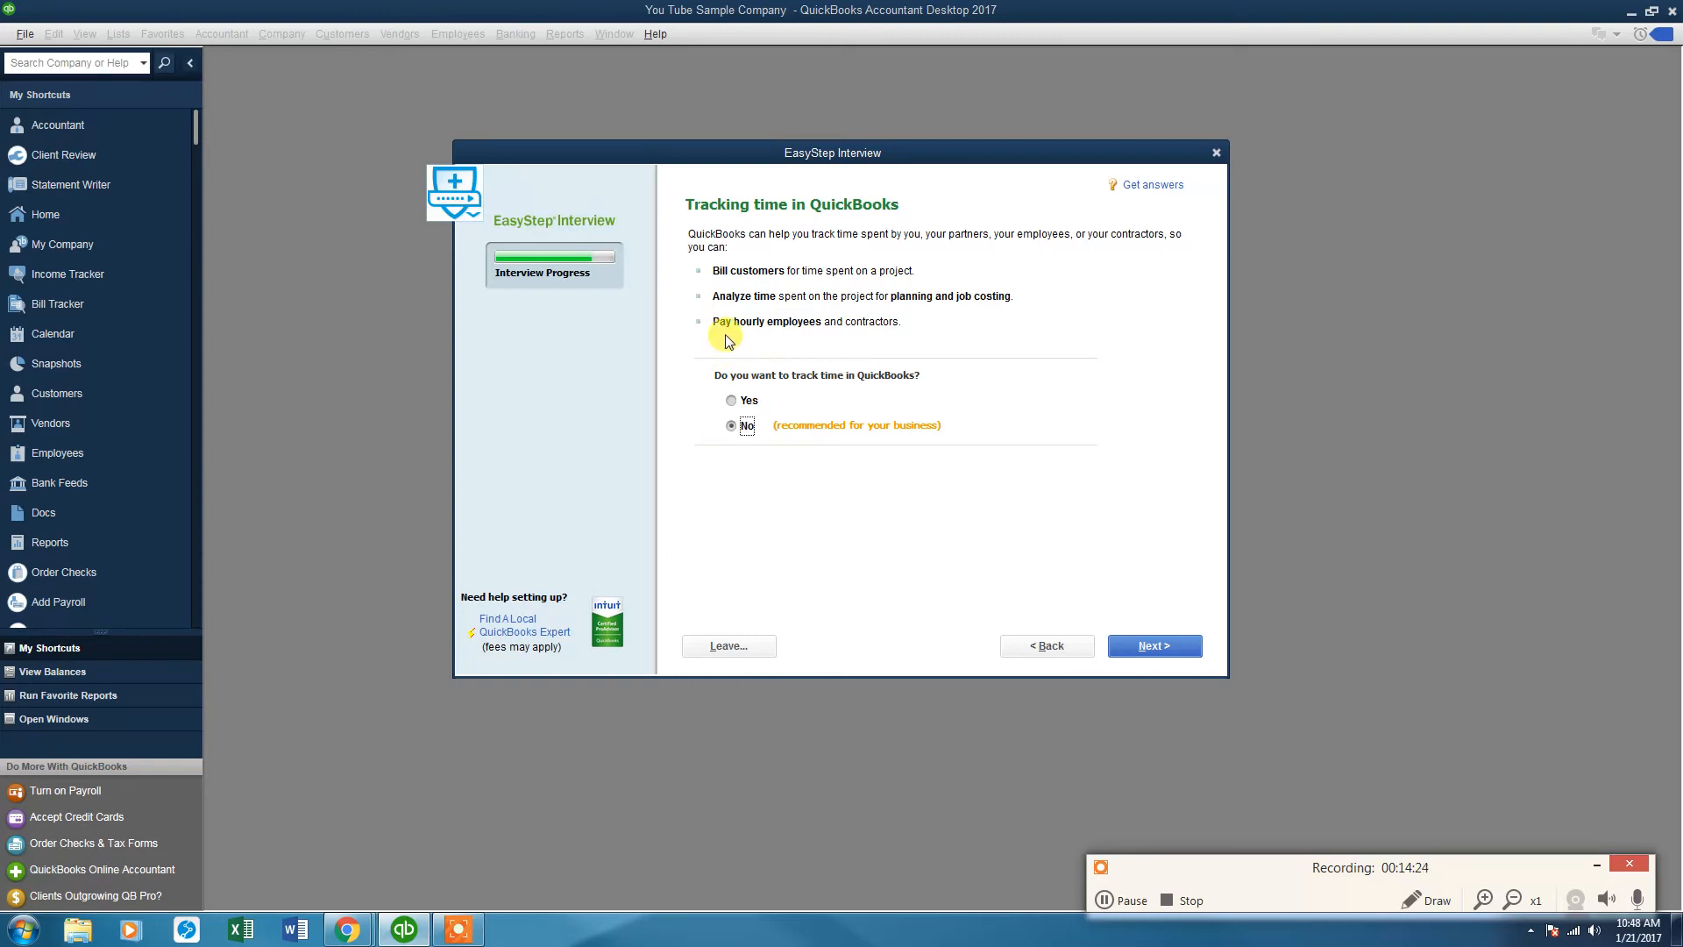
{"action": "left_click", "coordinate": [1150, 652]}
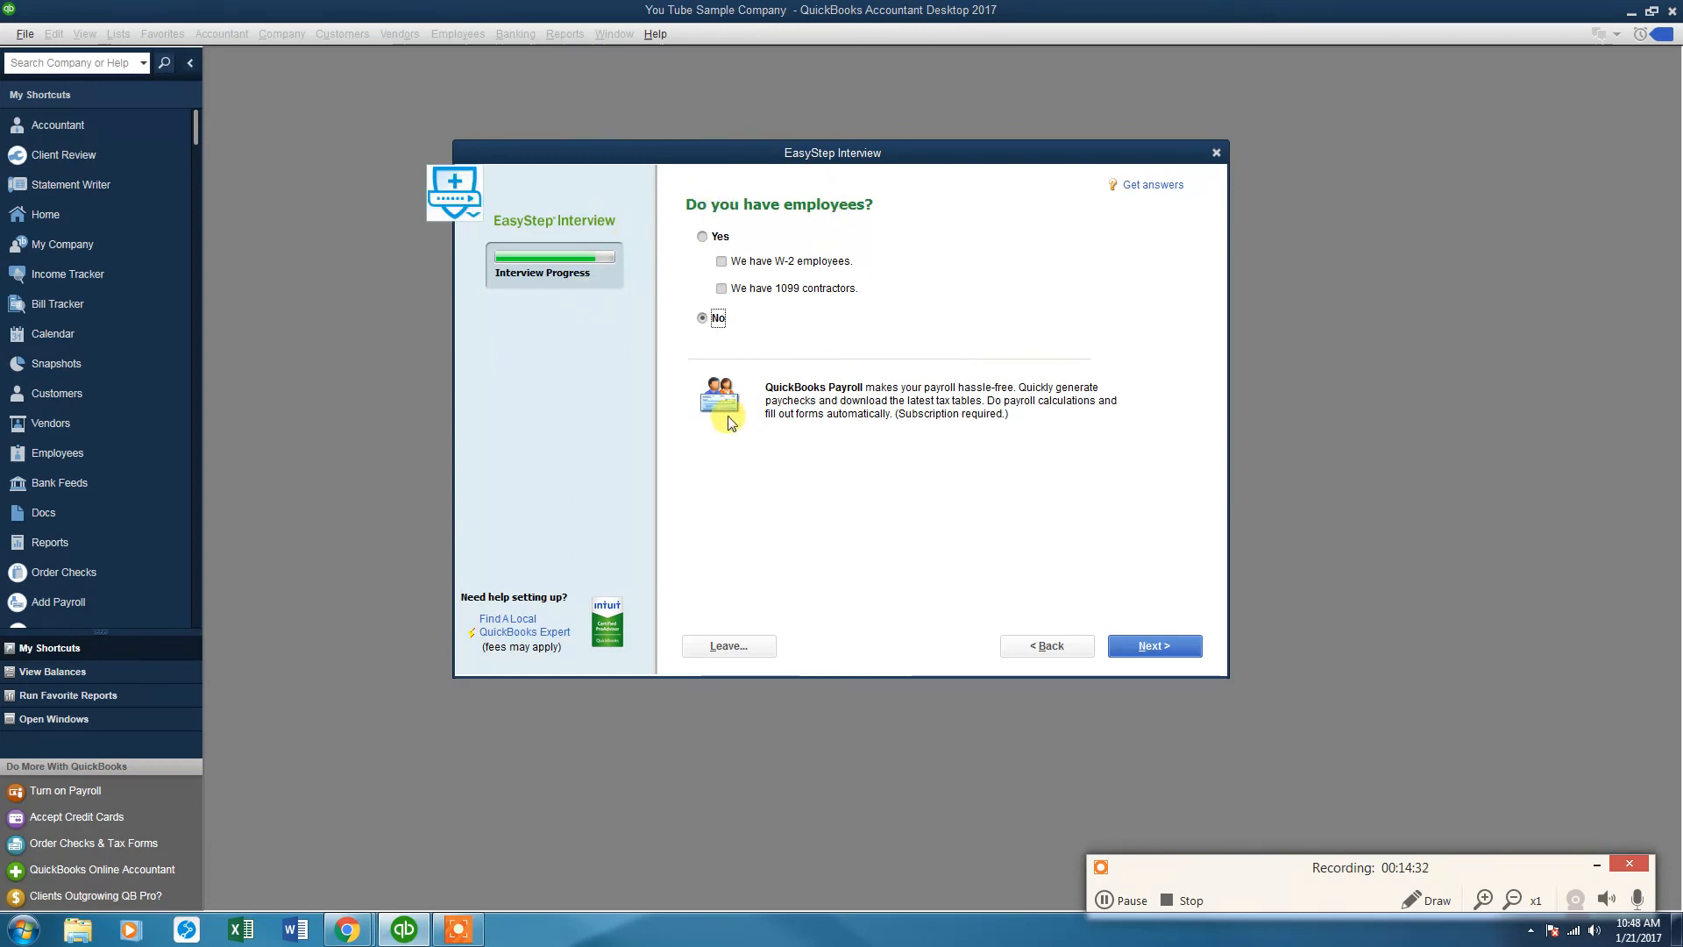
- Indicate that the company has both W-2 employees and 1099 contractors, and continue to the accounts section
{"action": "left_click", "coordinate": [704, 235]}
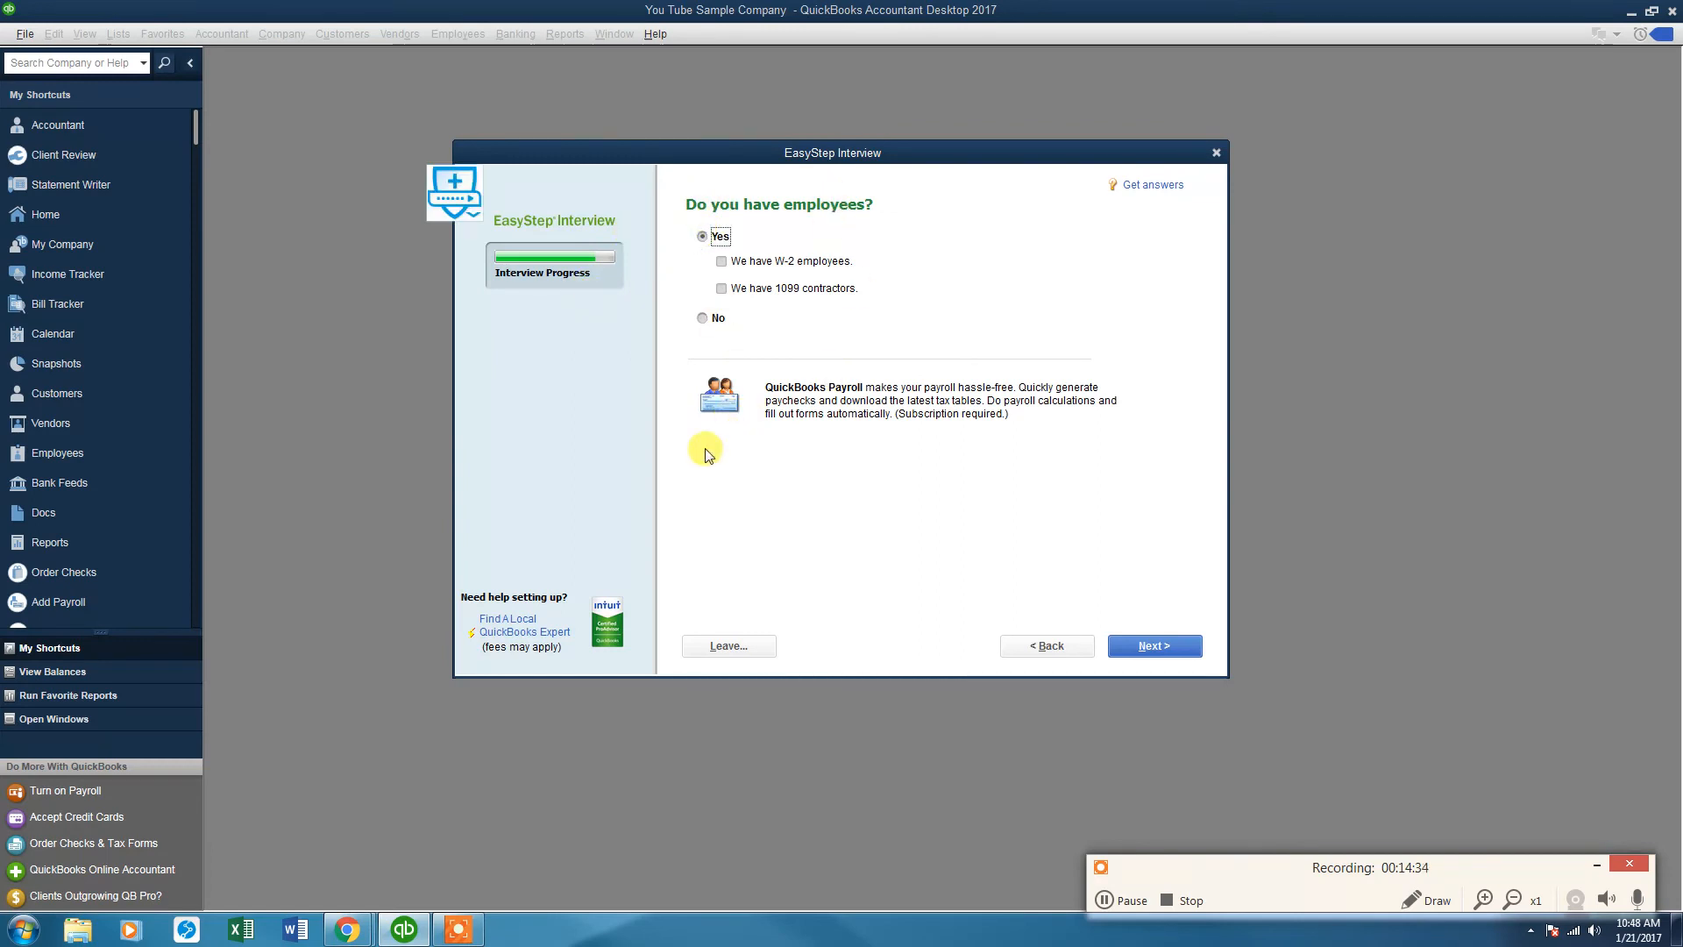
{"action": "left_click", "coordinate": [725, 261]}
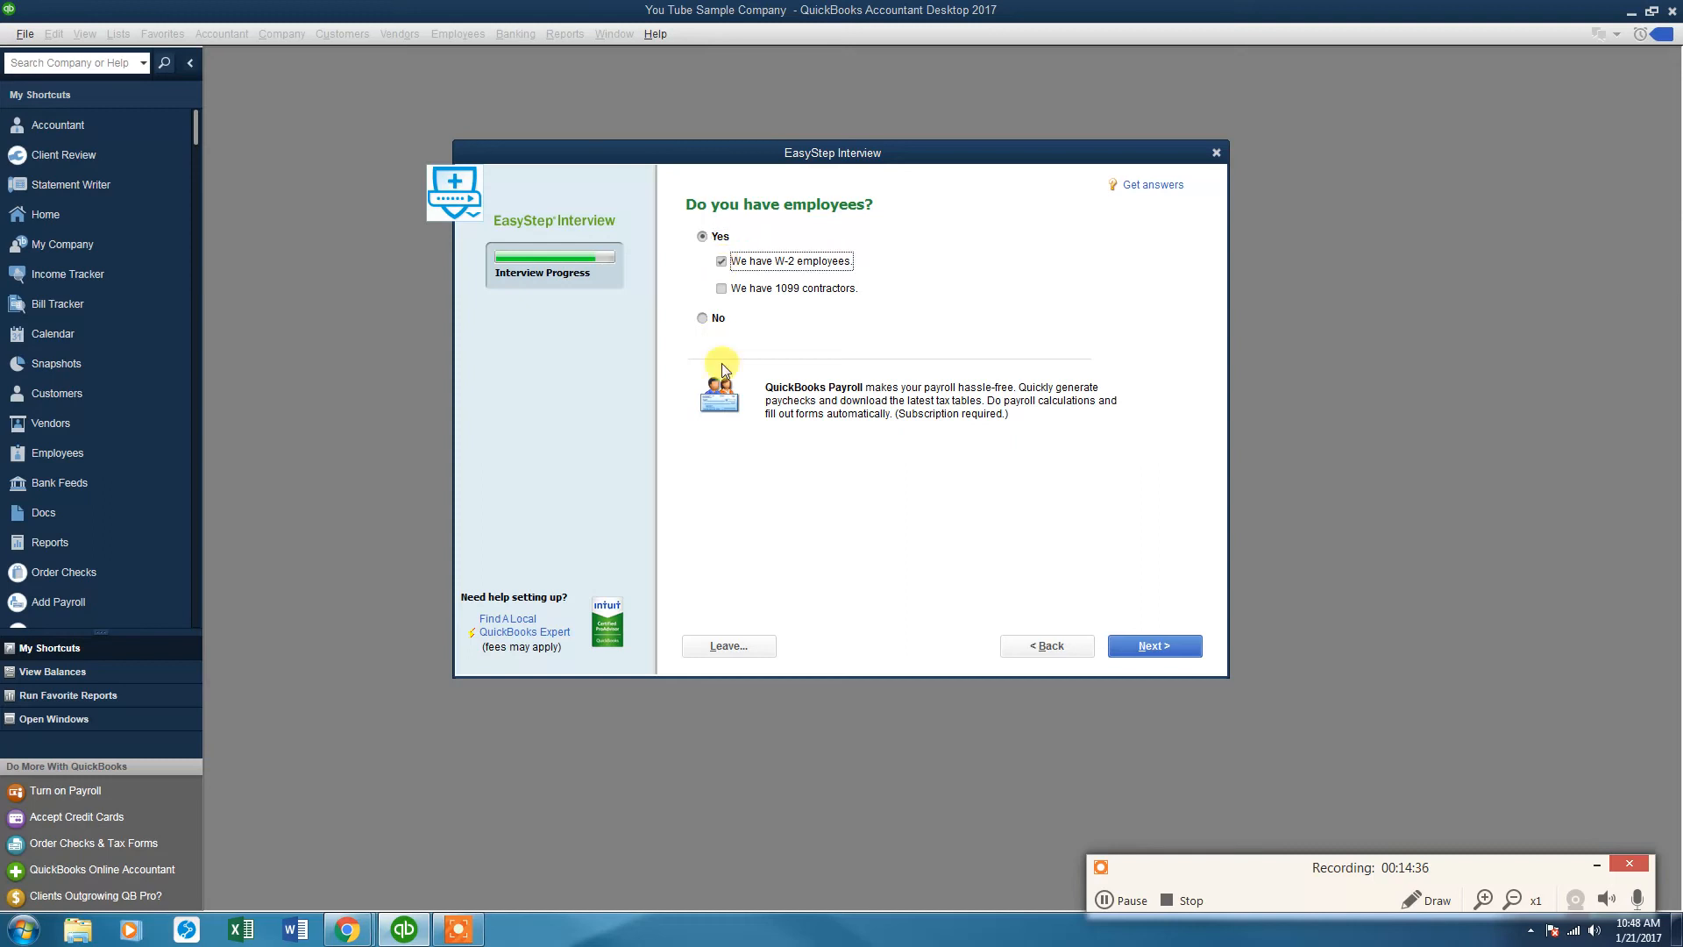
{"action": "left_click", "coordinate": [723, 289]}
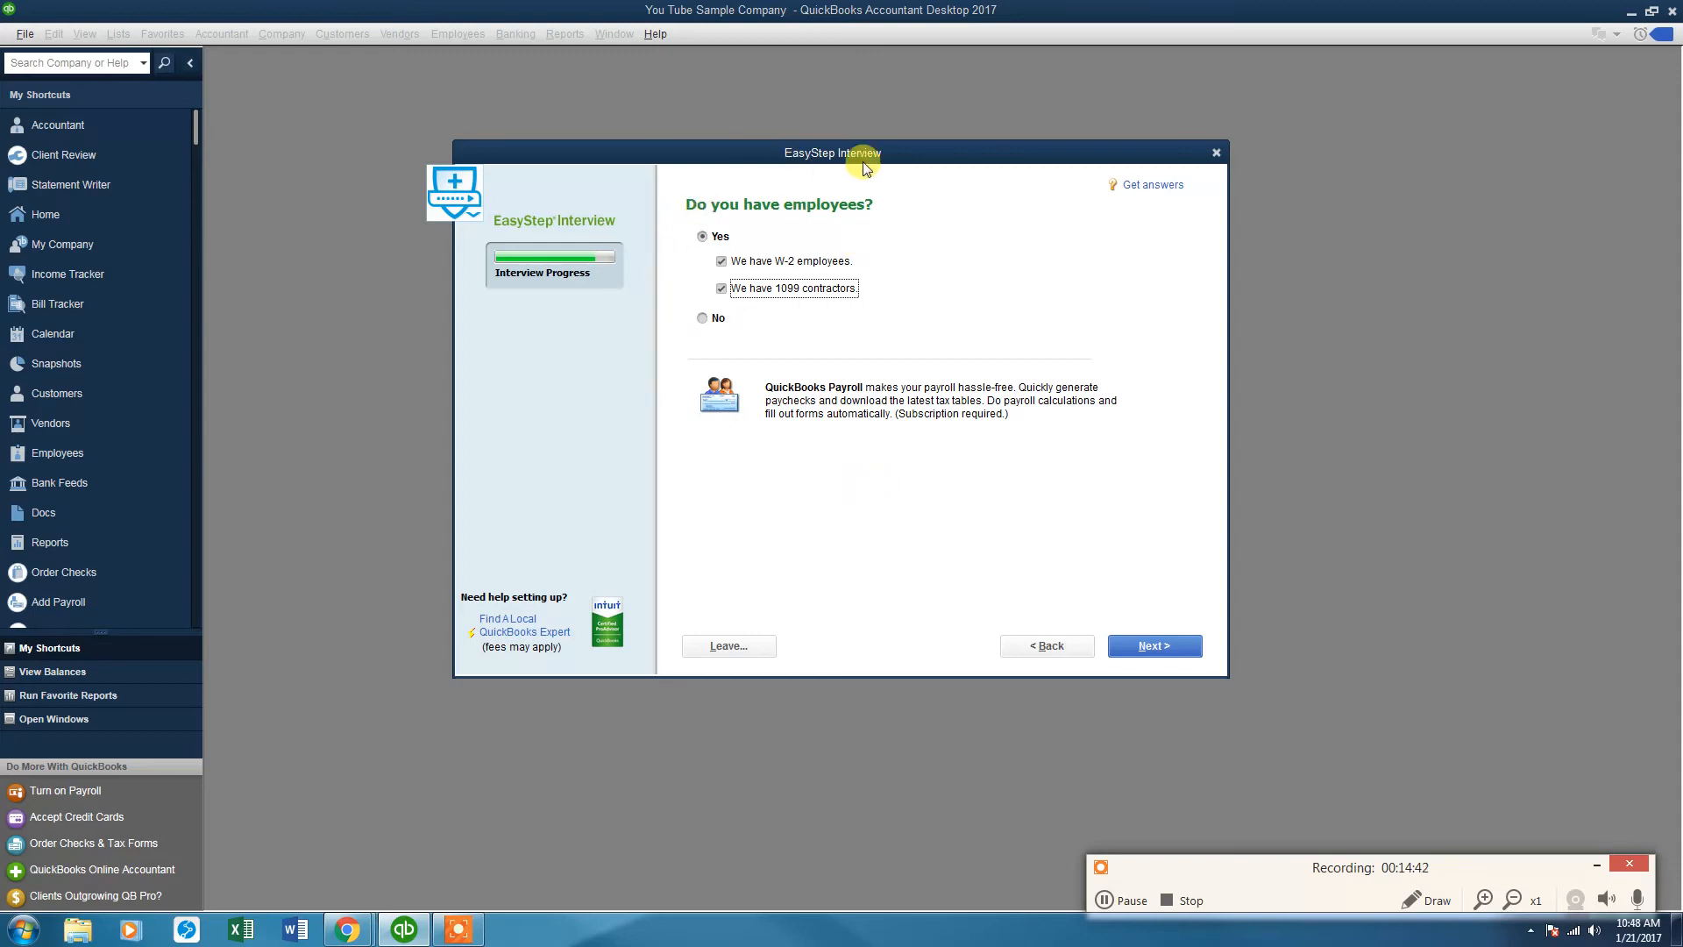
{"action": "left_click", "coordinate": [1153, 646]}
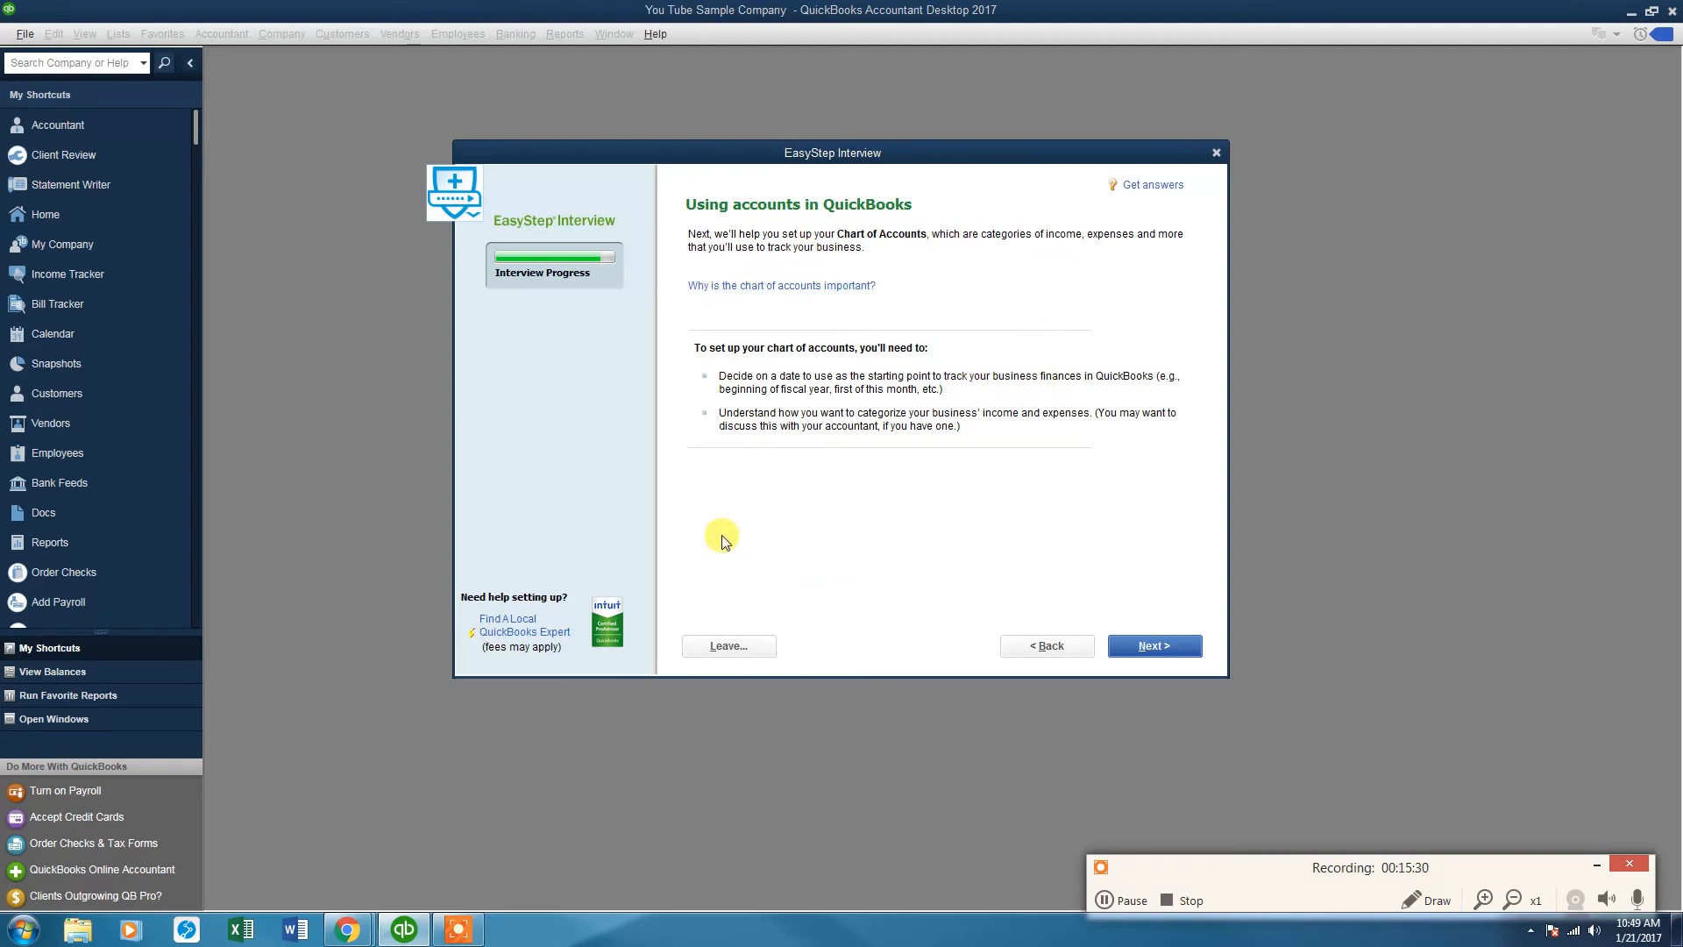
- Set the start date for tracking finances to the beginning of this fiscal year, 01/01/2017, and continue to the account review
{"action": "left_click", "coordinate": [1149, 646]}
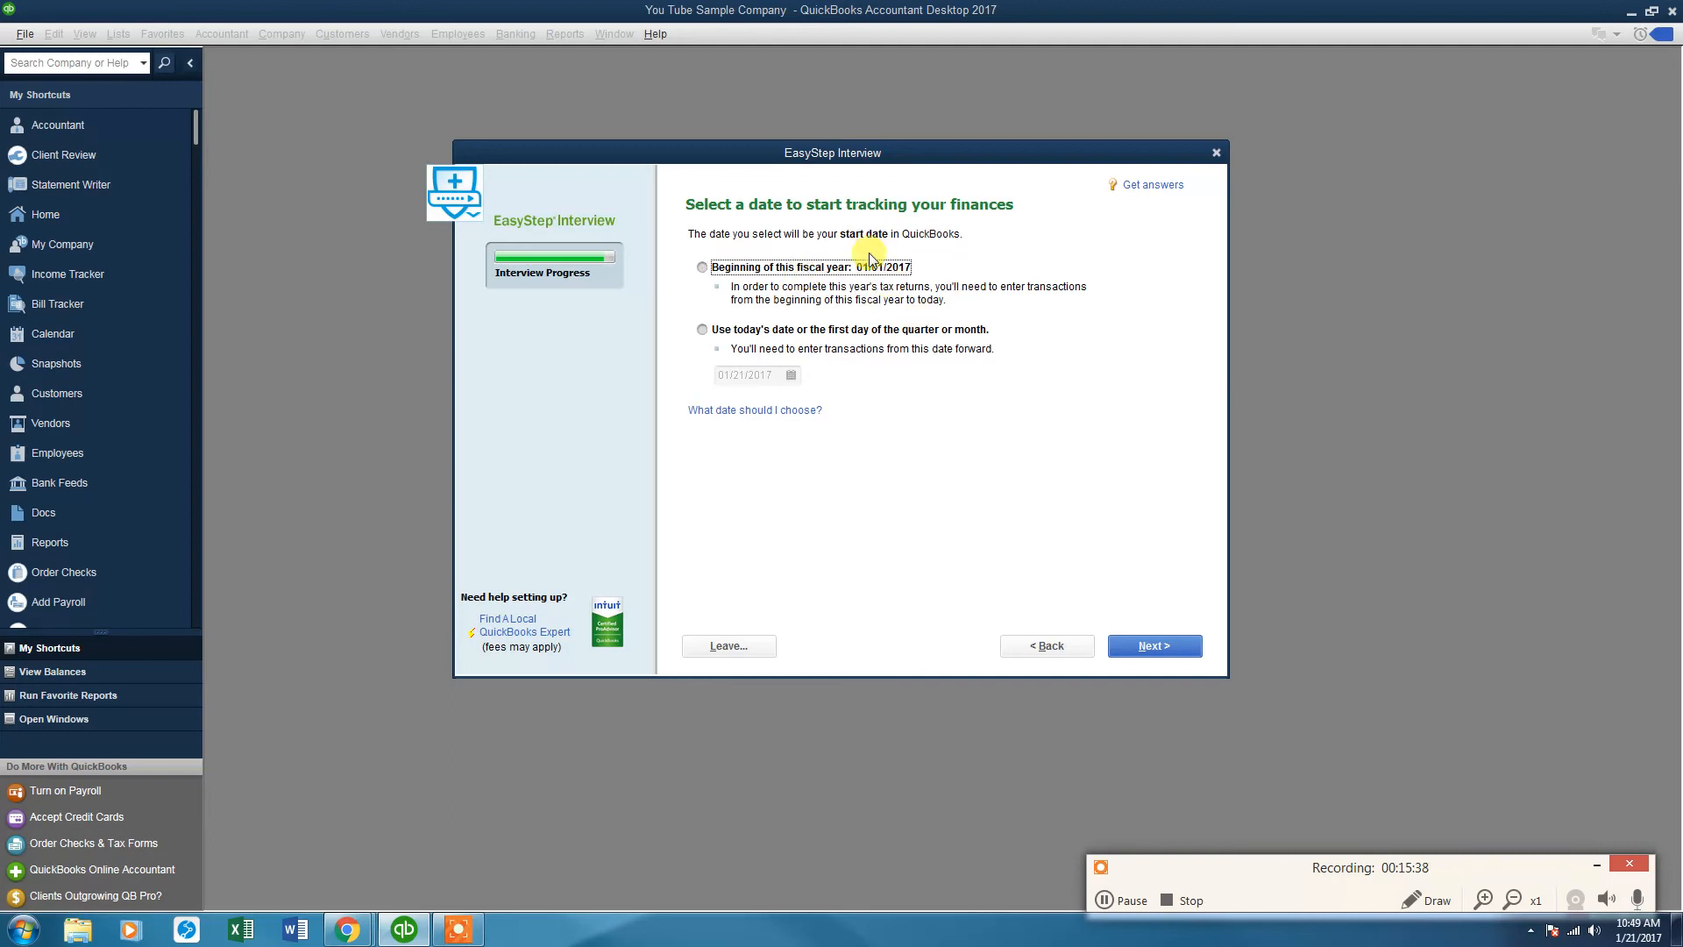
{"action": "left_click", "coordinate": [704, 268]}
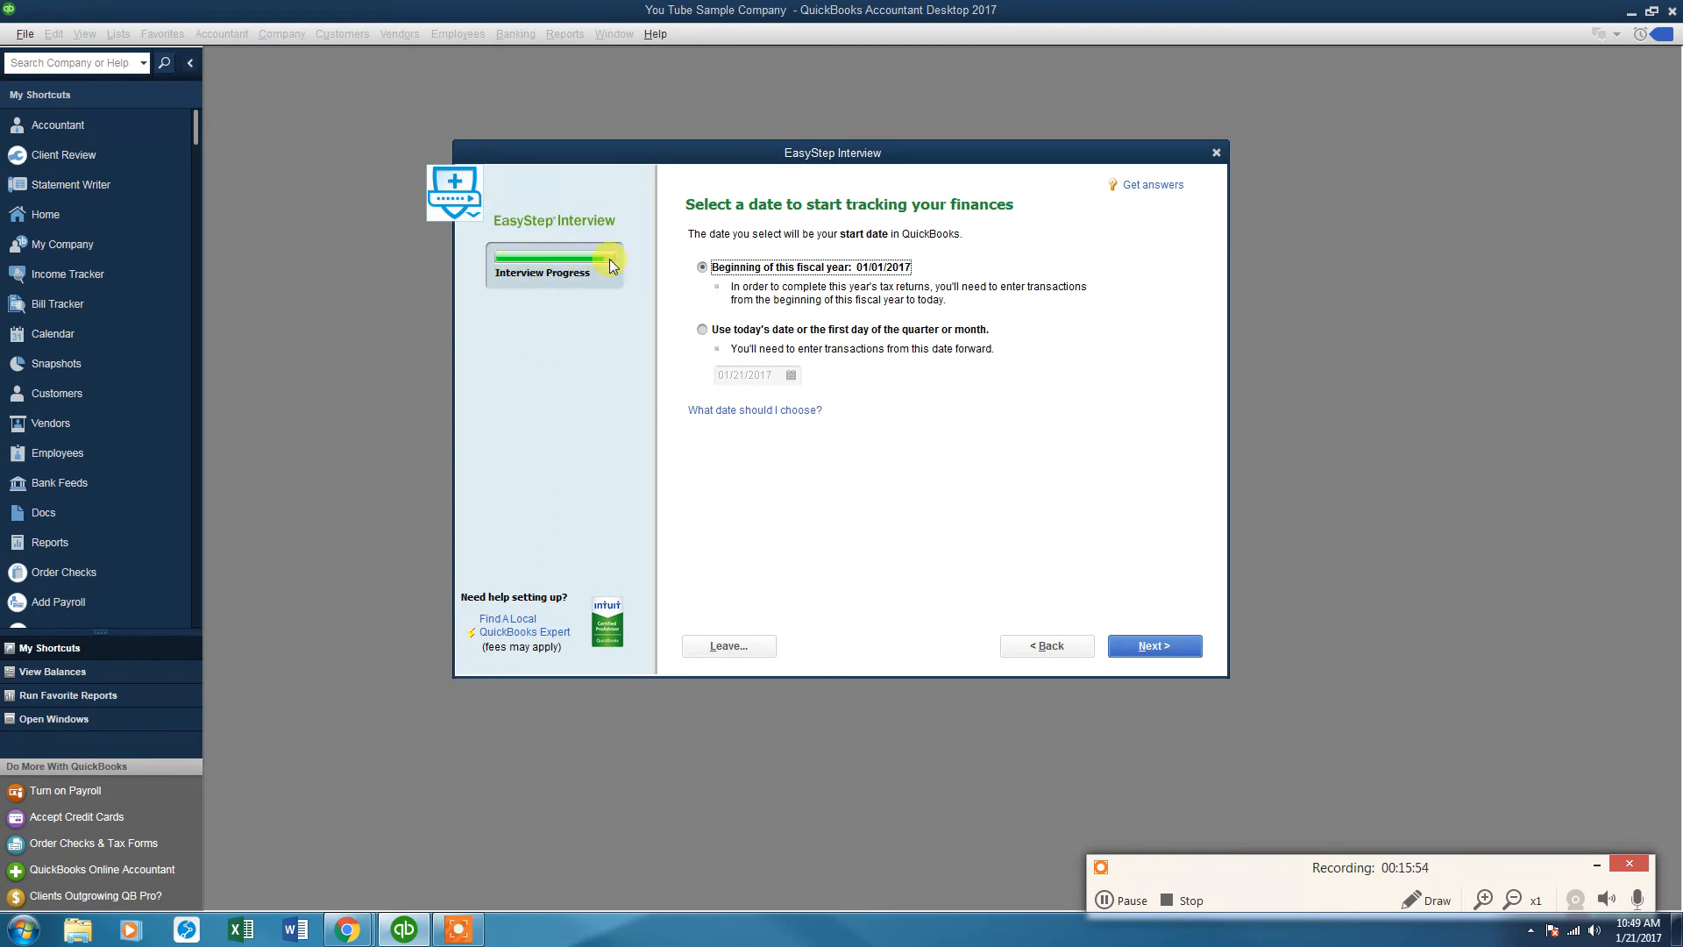
{"action": "left_click", "coordinate": [1170, 644]}
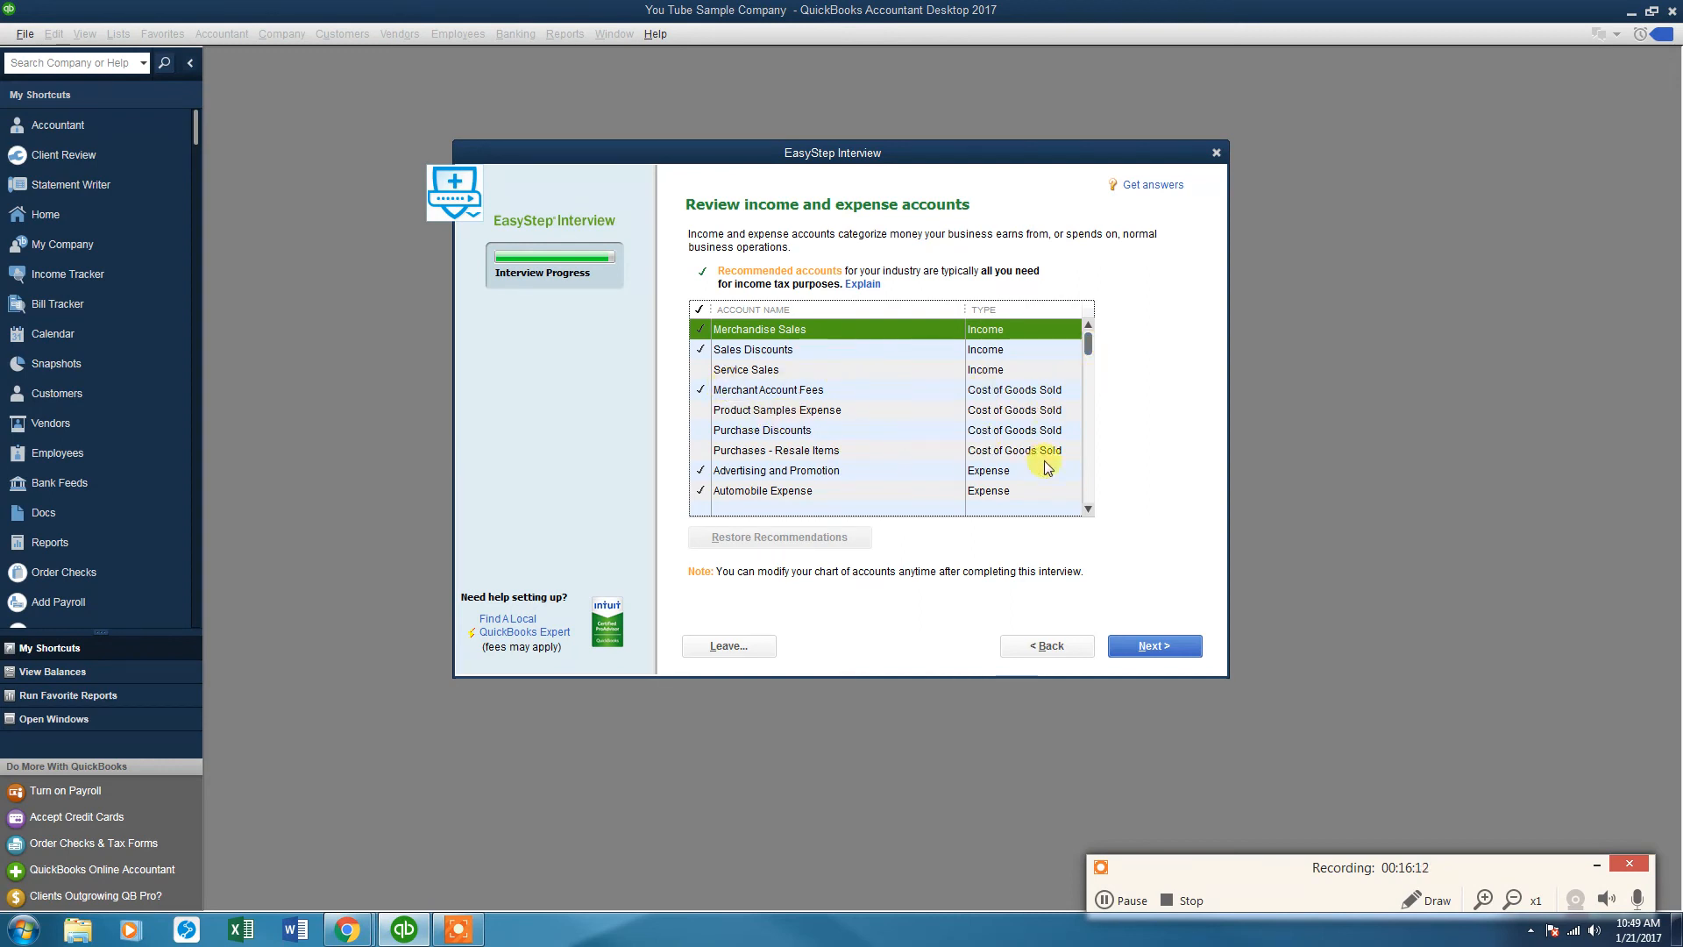
- Review the recommended income and expense accounts, keep the suggested selection and complete the interview
{"action": "left_click", "coordinate": [1088, 482]}
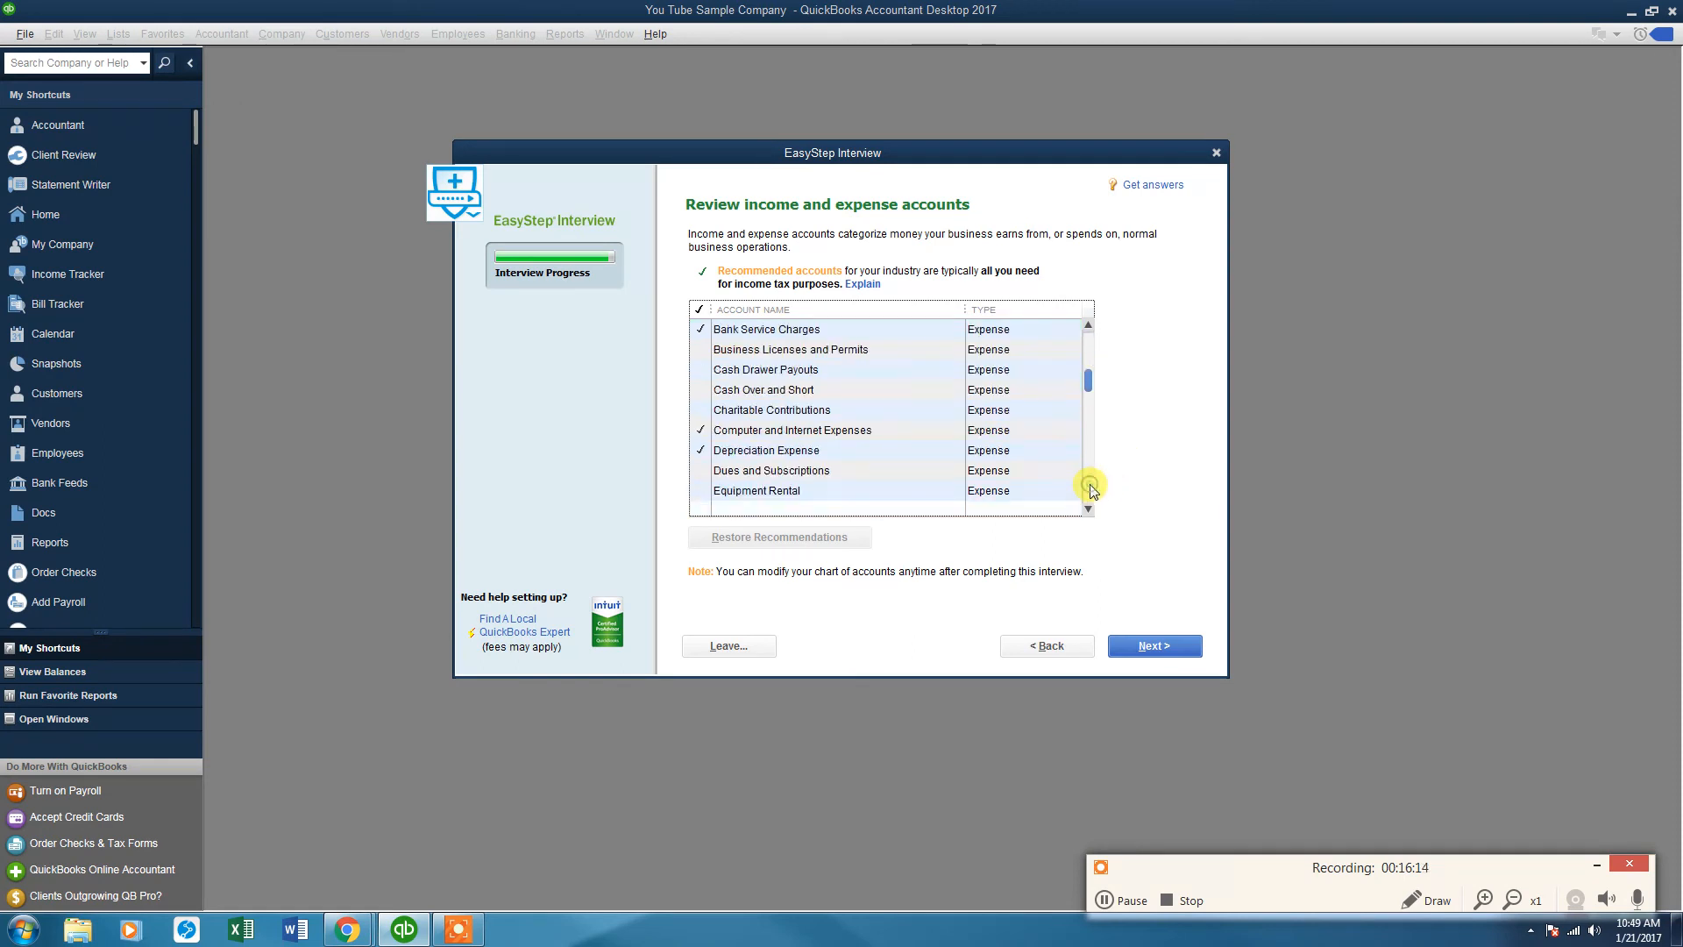
{"action": "left_click", "coordinate": [1138, 905]}
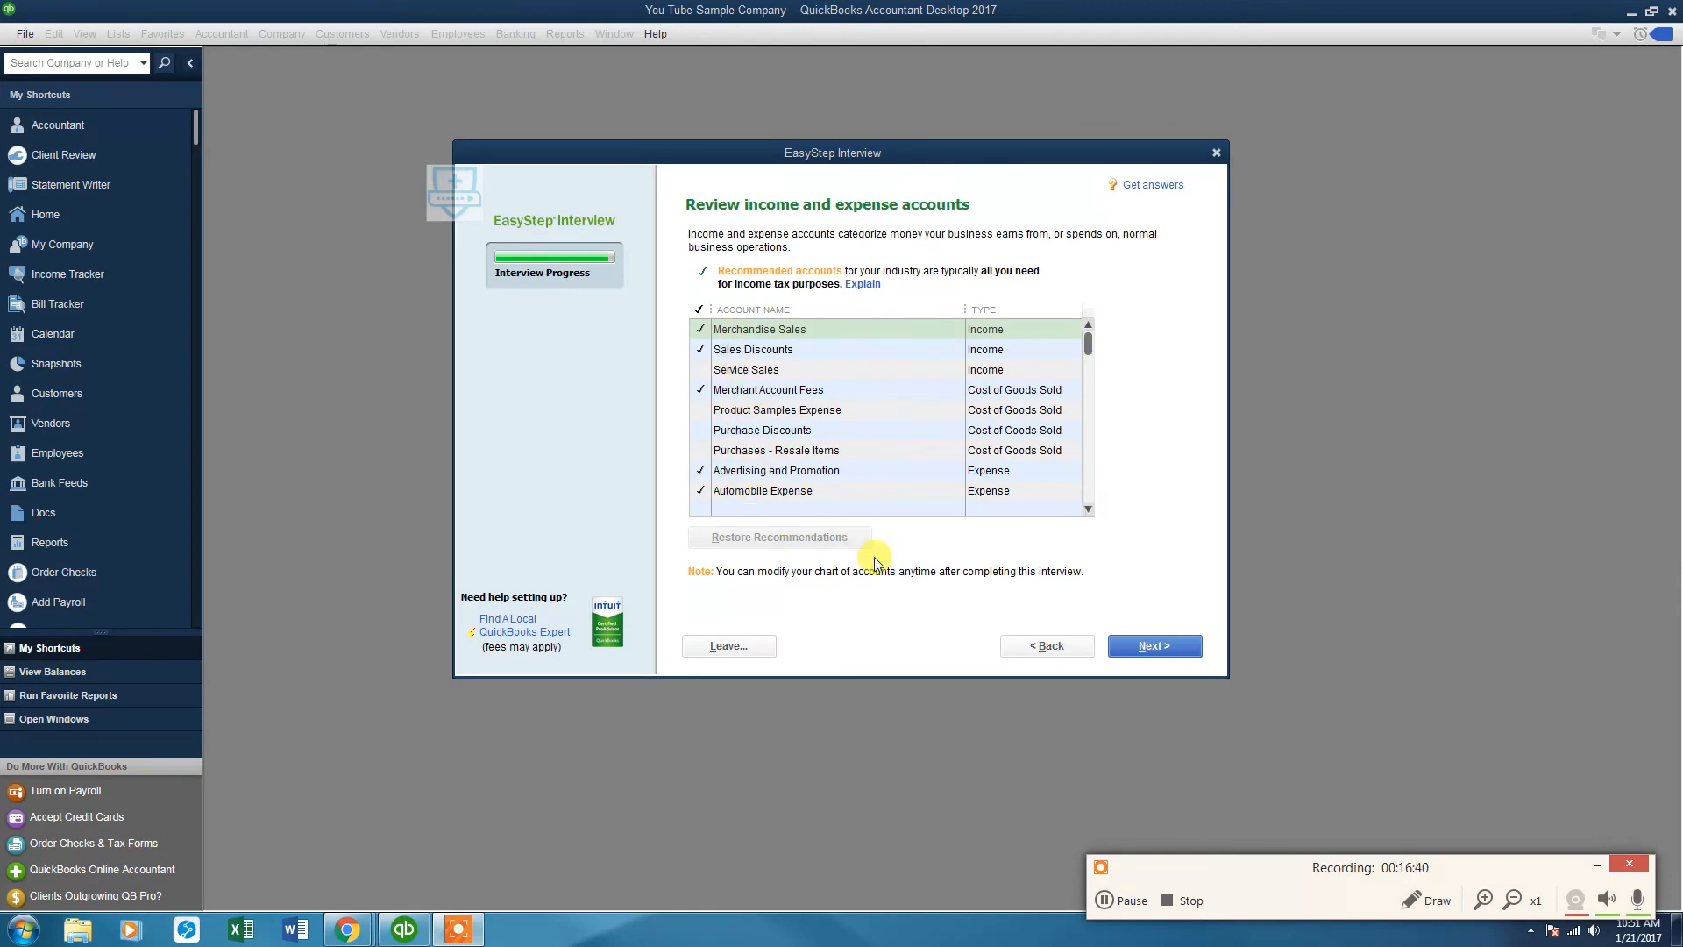
{"action": "left_click", "coordinate": [1088, 463]}
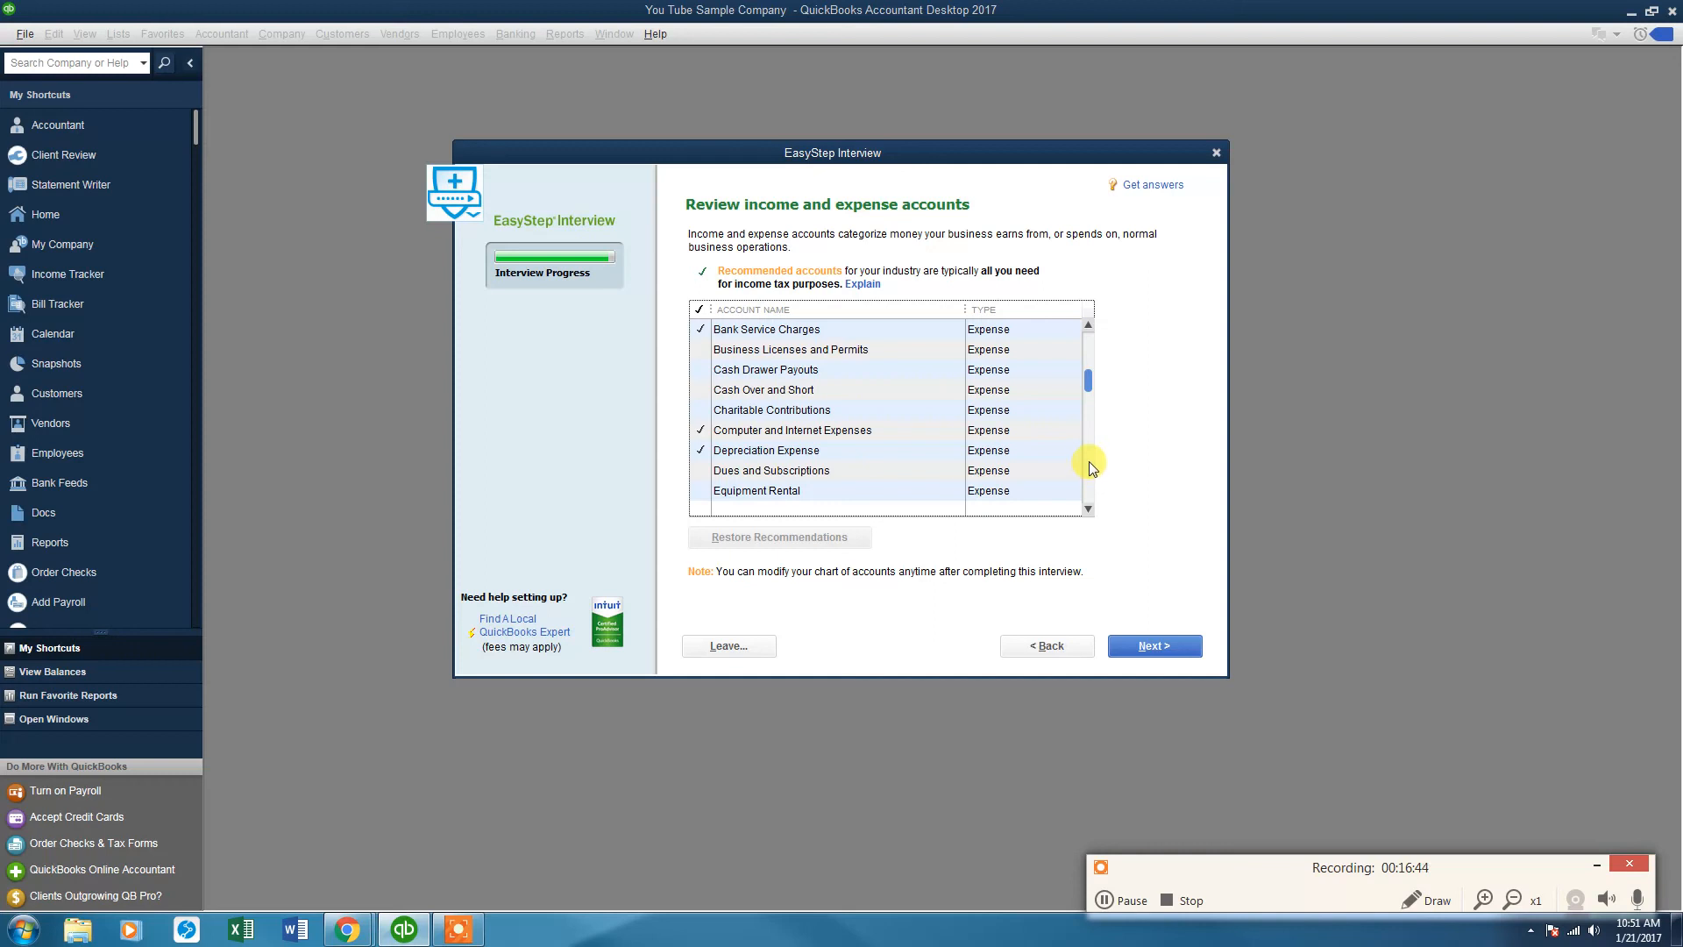
{"action": "left_click_drag", "start_coordinate": [1091, 380], "coordinate": [1090, 347]}
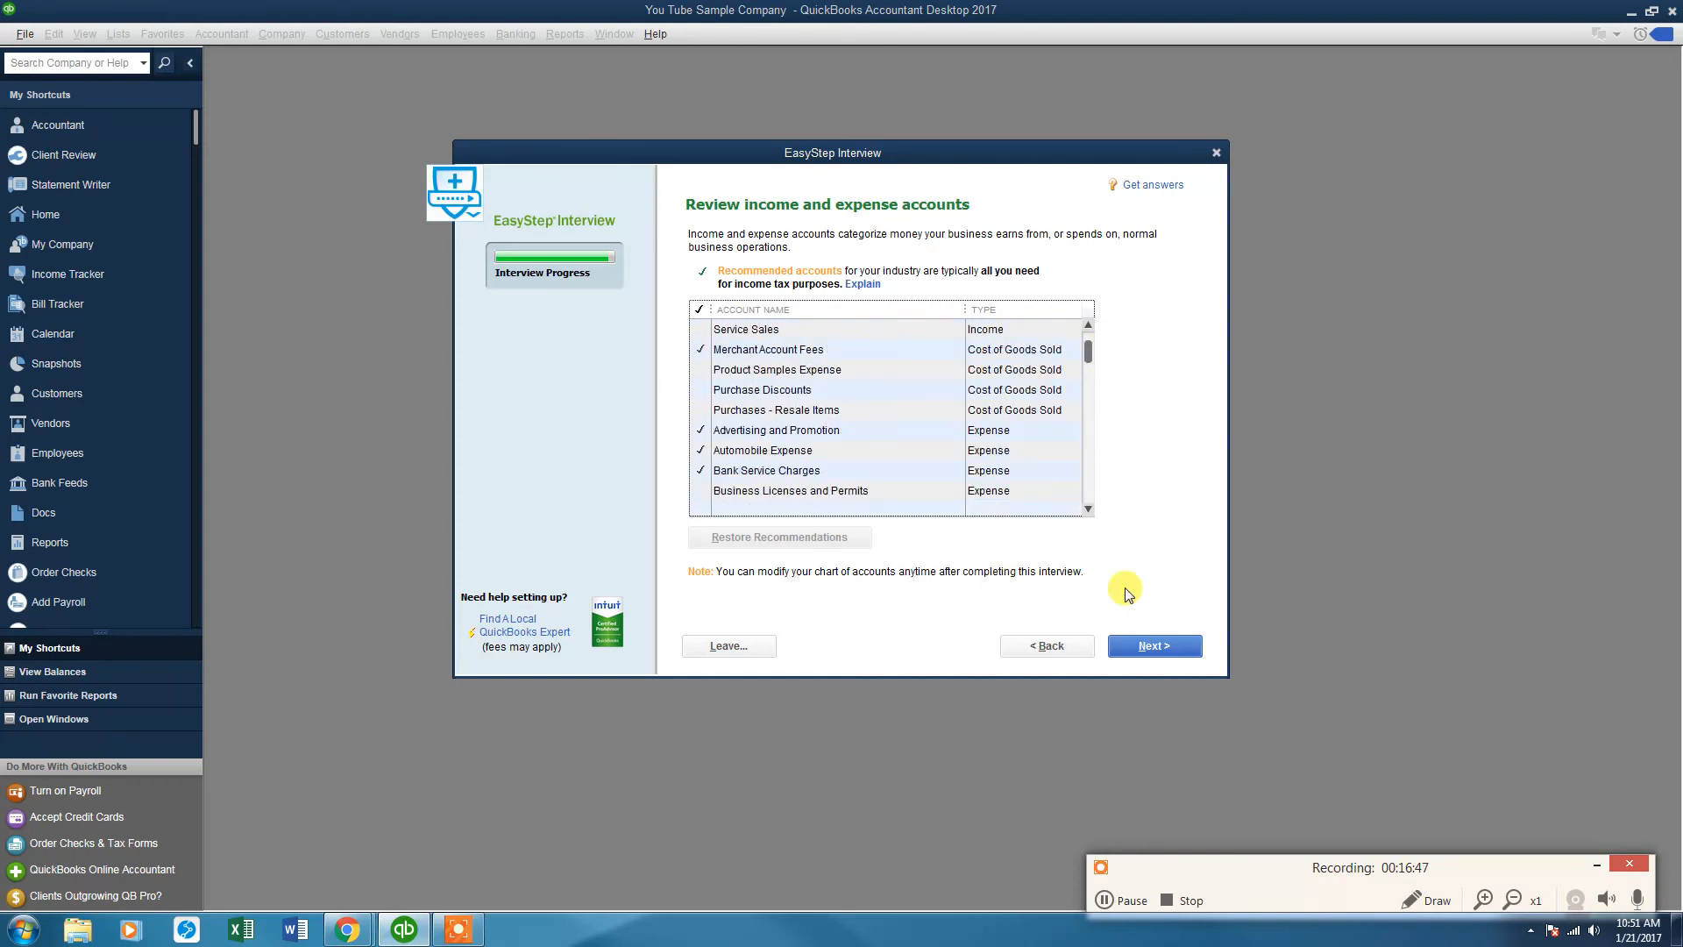
{"action": "left_click", "coordinate": [1154, 645]}
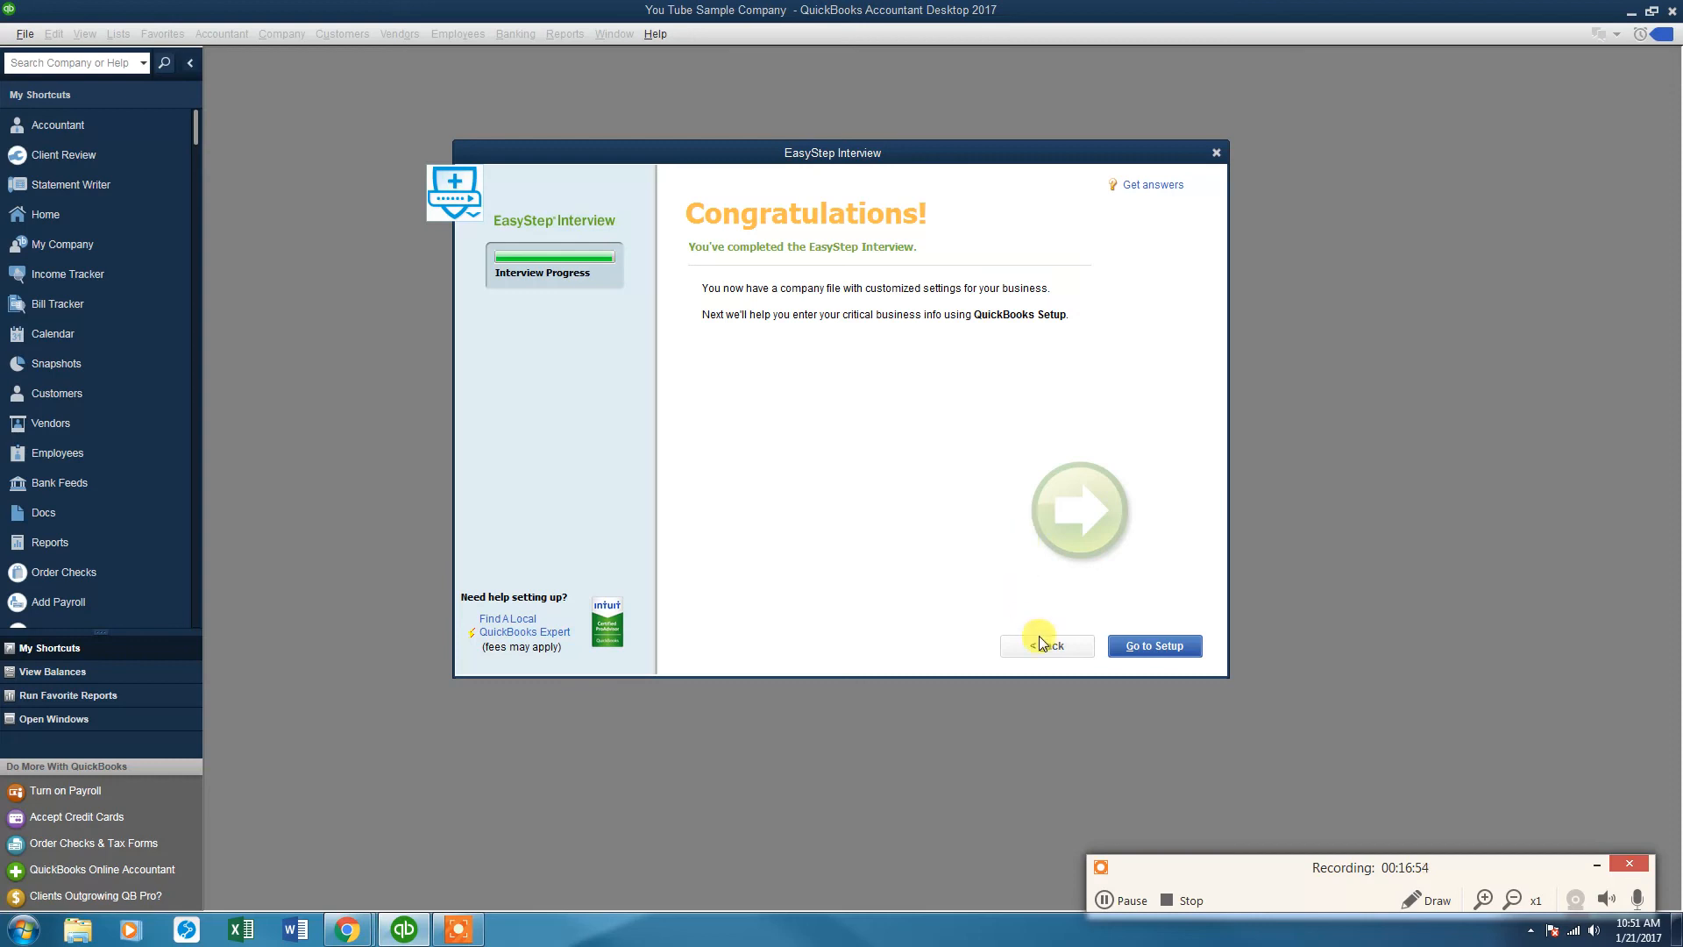
- Proceed from the completed interview to QuickBooks Setup and continue past the Usage & Analytics Study notice
{"action": "left_click", "coordinate": [1152, 647]}
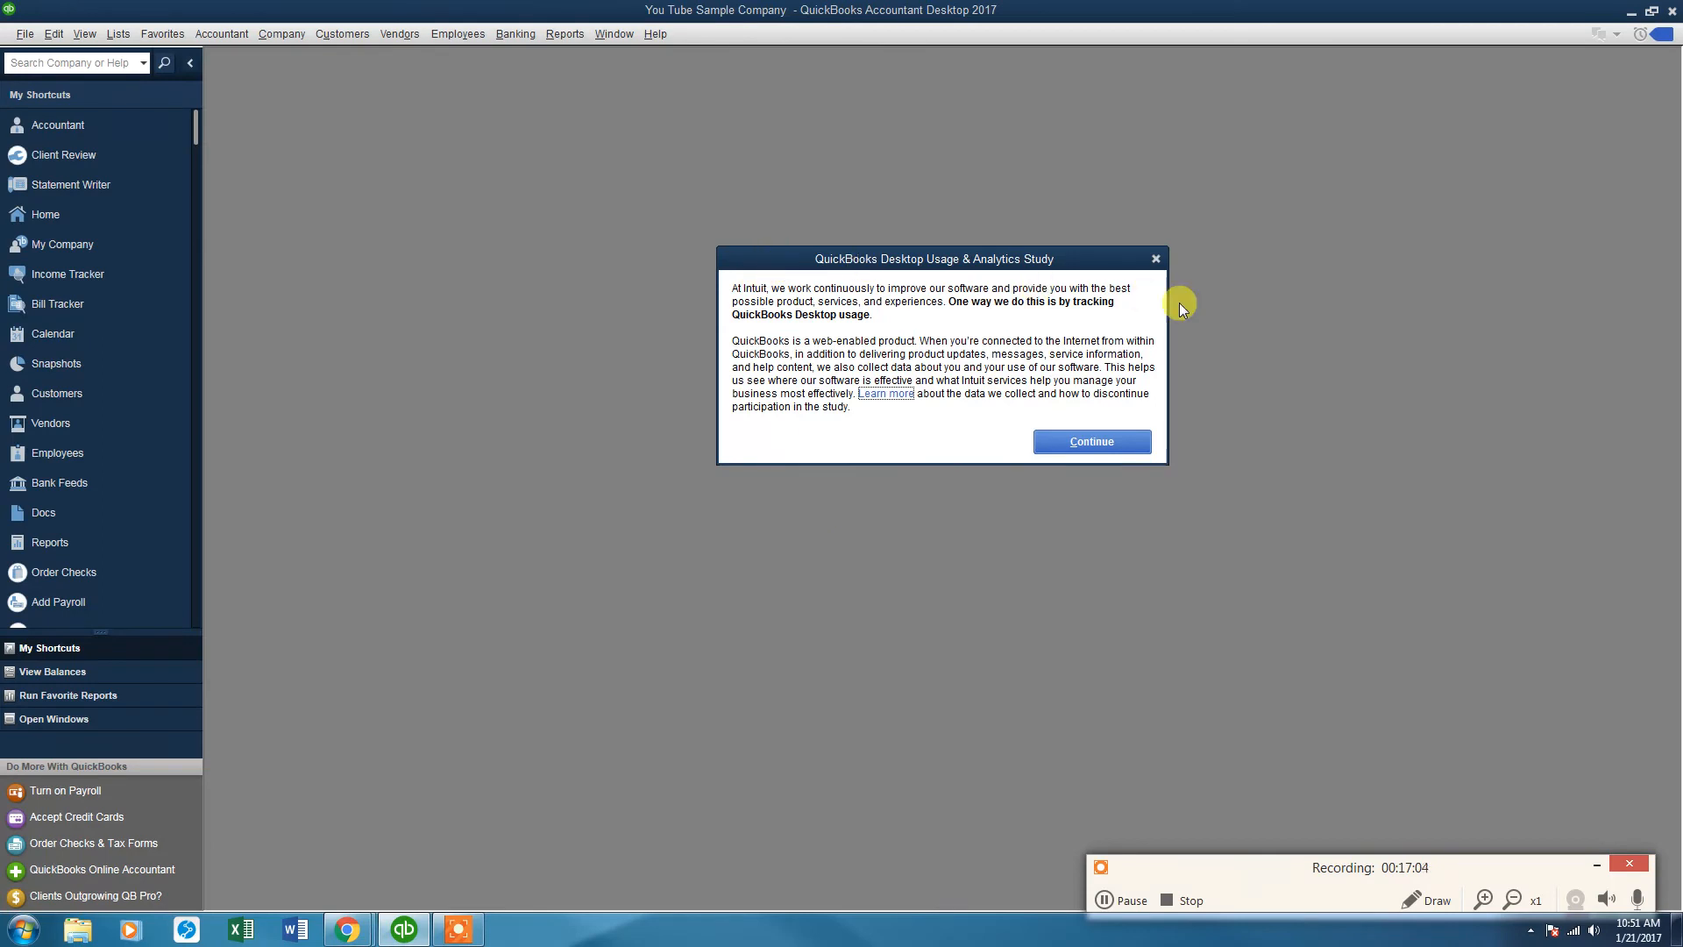
{"action": "left_click", "coordinate": [1092, 442]}
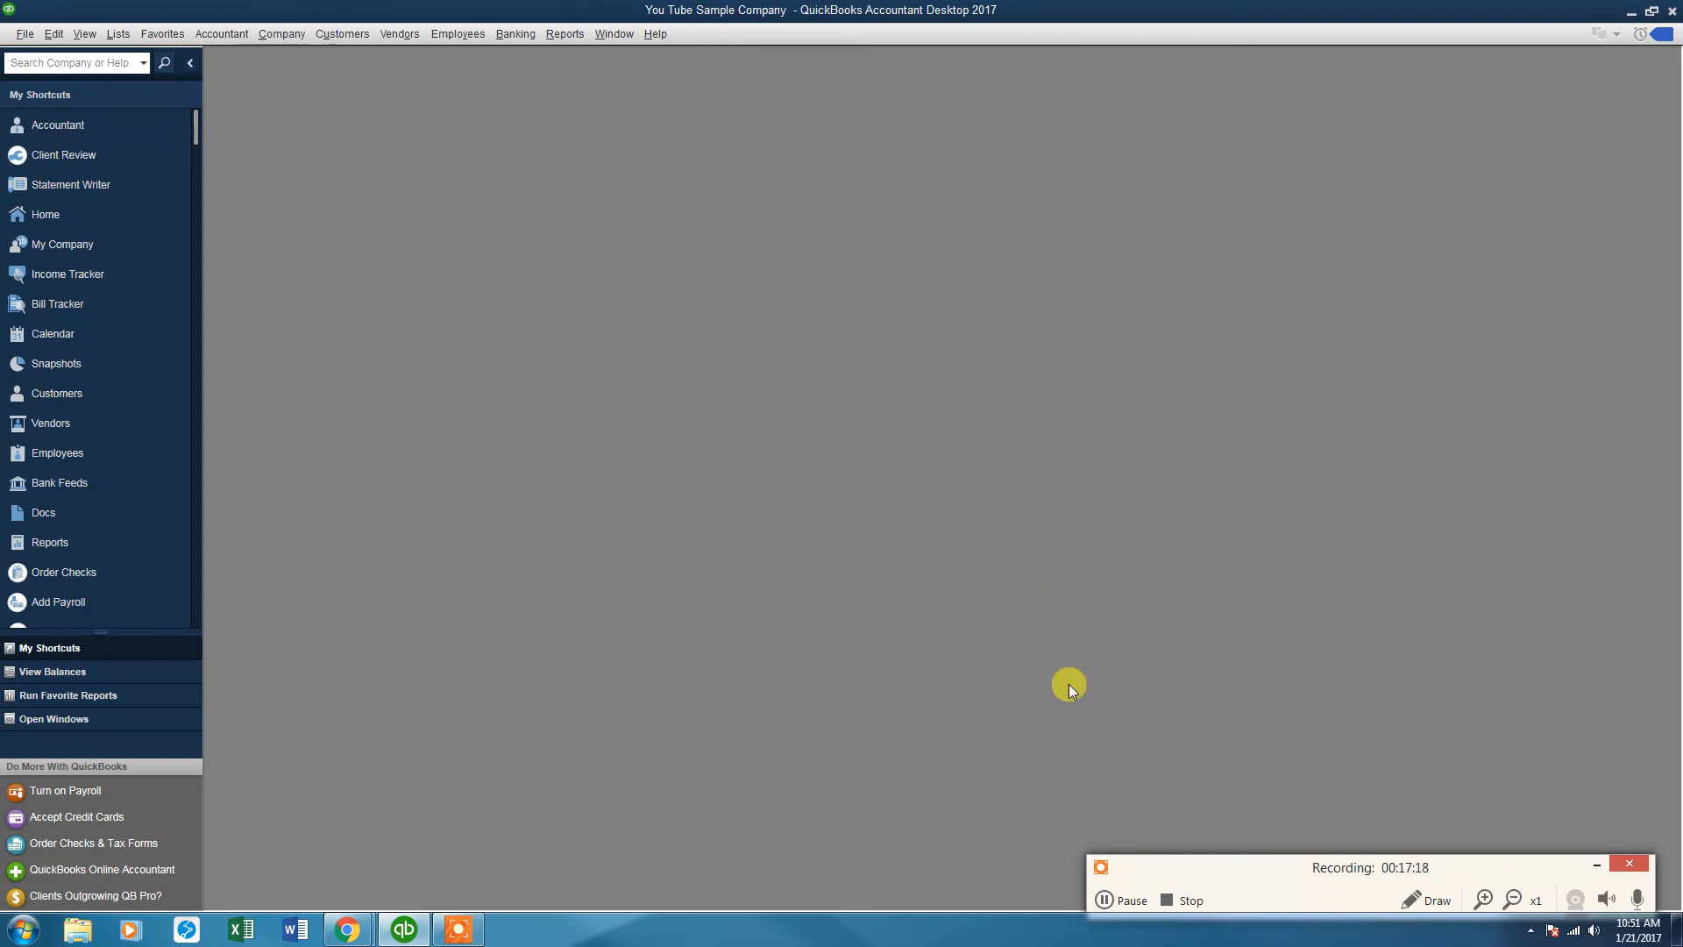
{"action": "left_click", "coordinate": [1124, 901]}
{"action": "key", "text": "alt+p"}
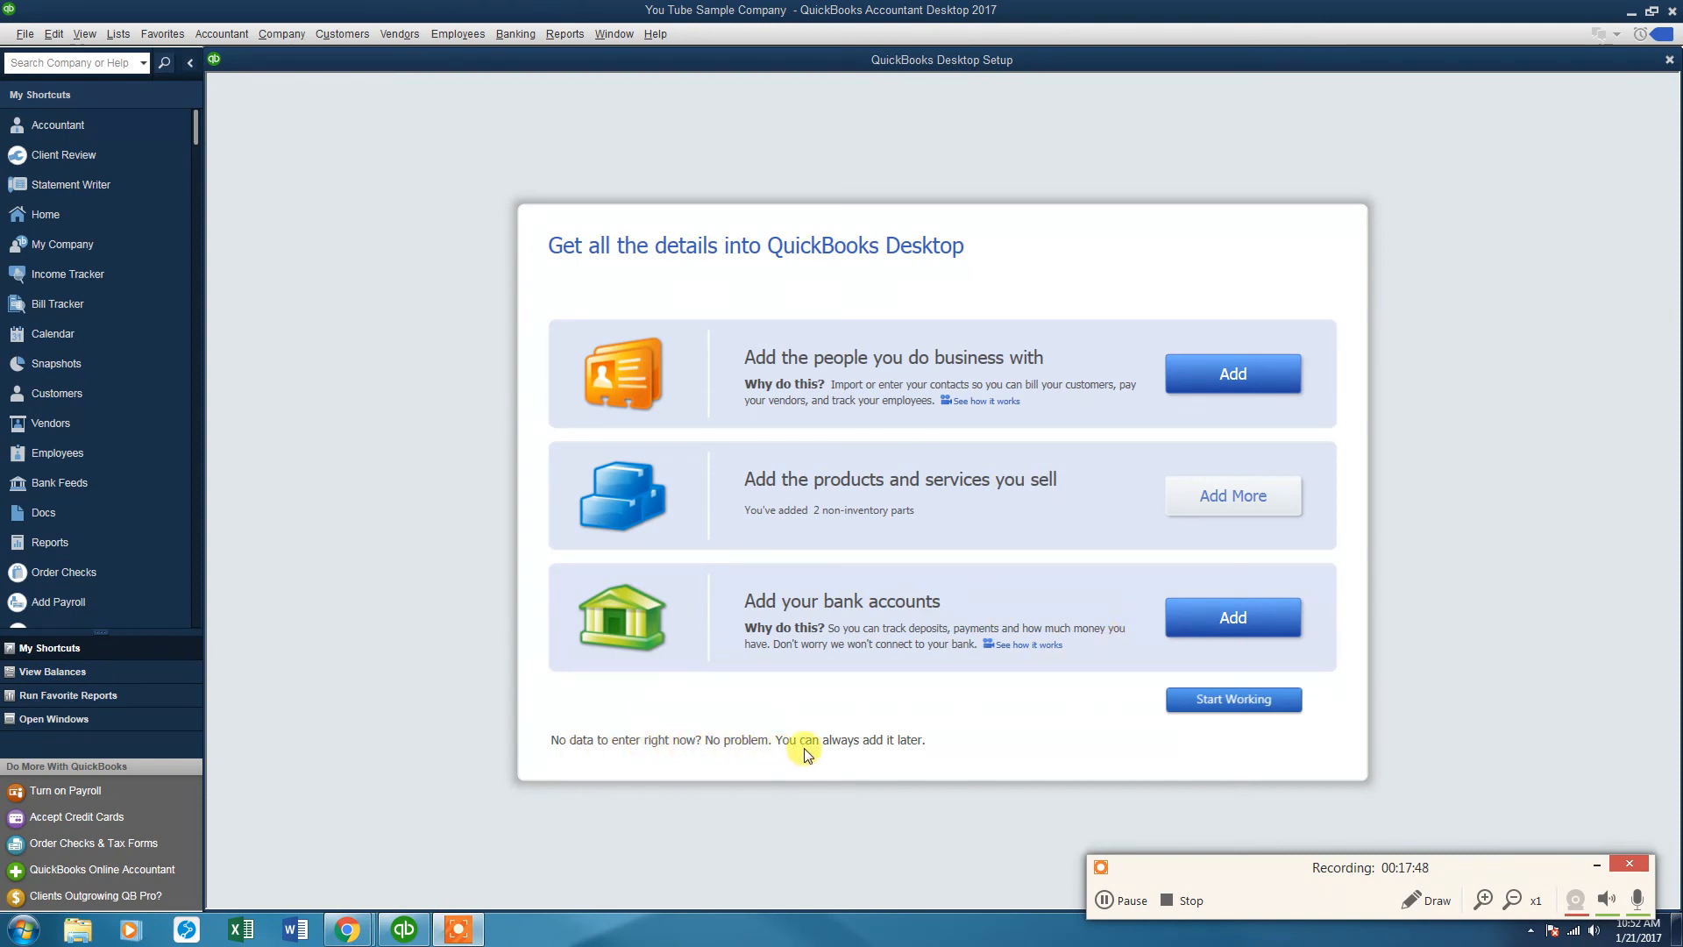
- Start working without adding setup data, and close the Accountant Center and the New Feature Tour to reach the Home page
{"action": "left_click", "coordinate": [1214, 701]}
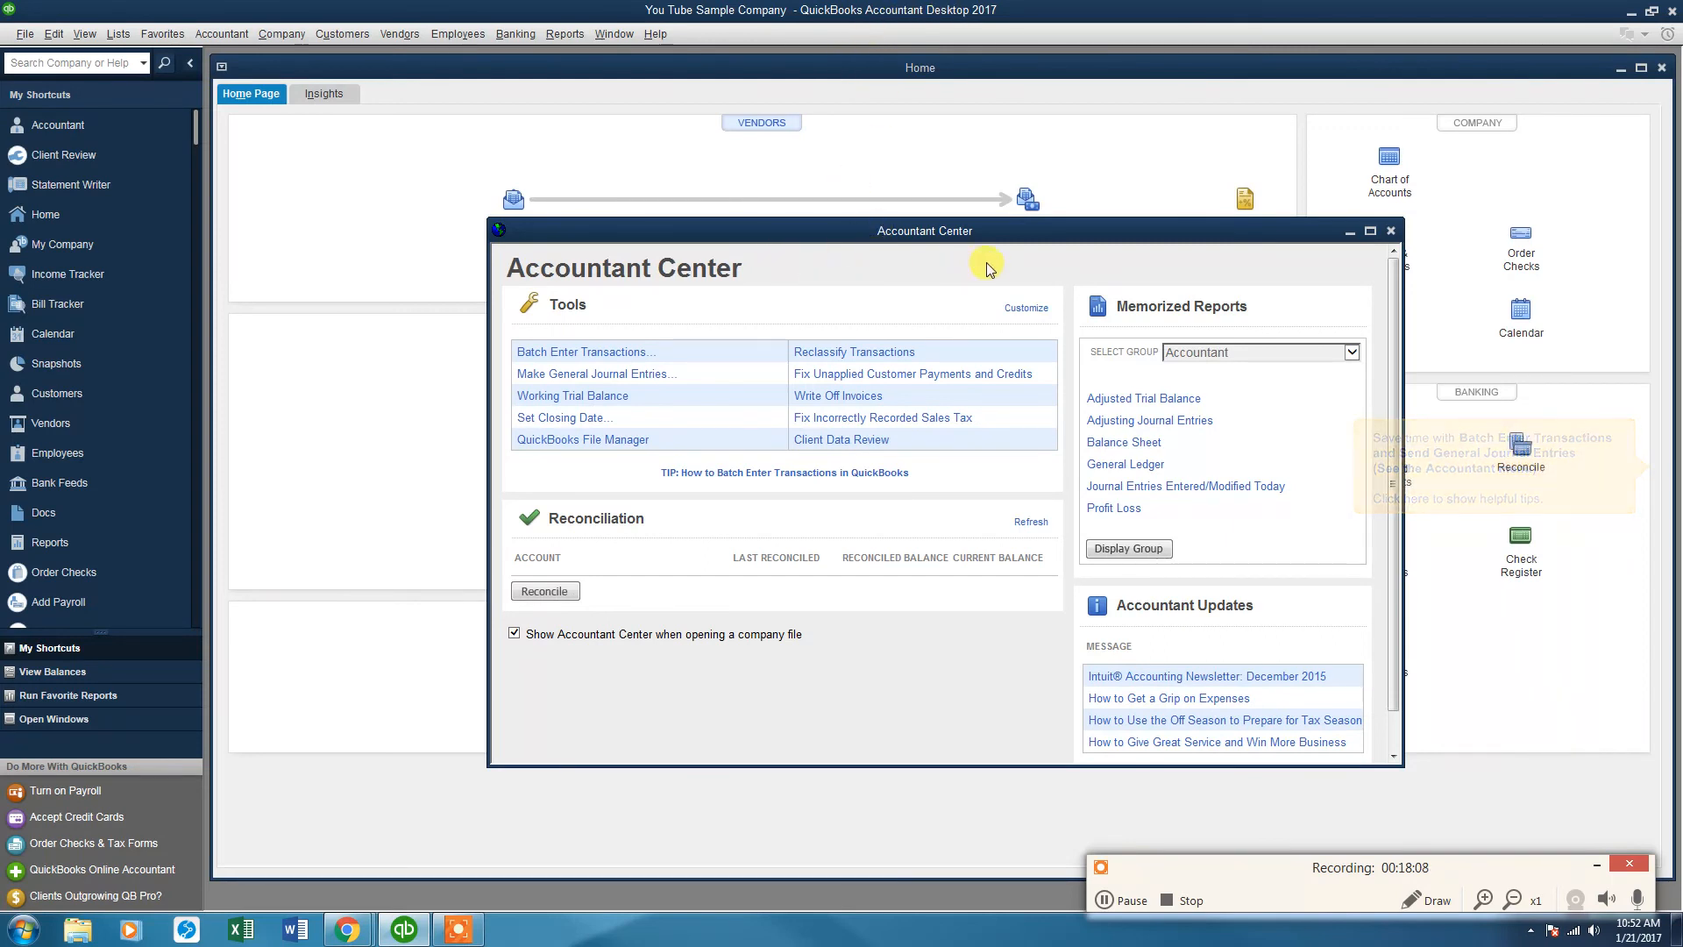
{"action": "left_click", "coordinate": [1389, 232]}
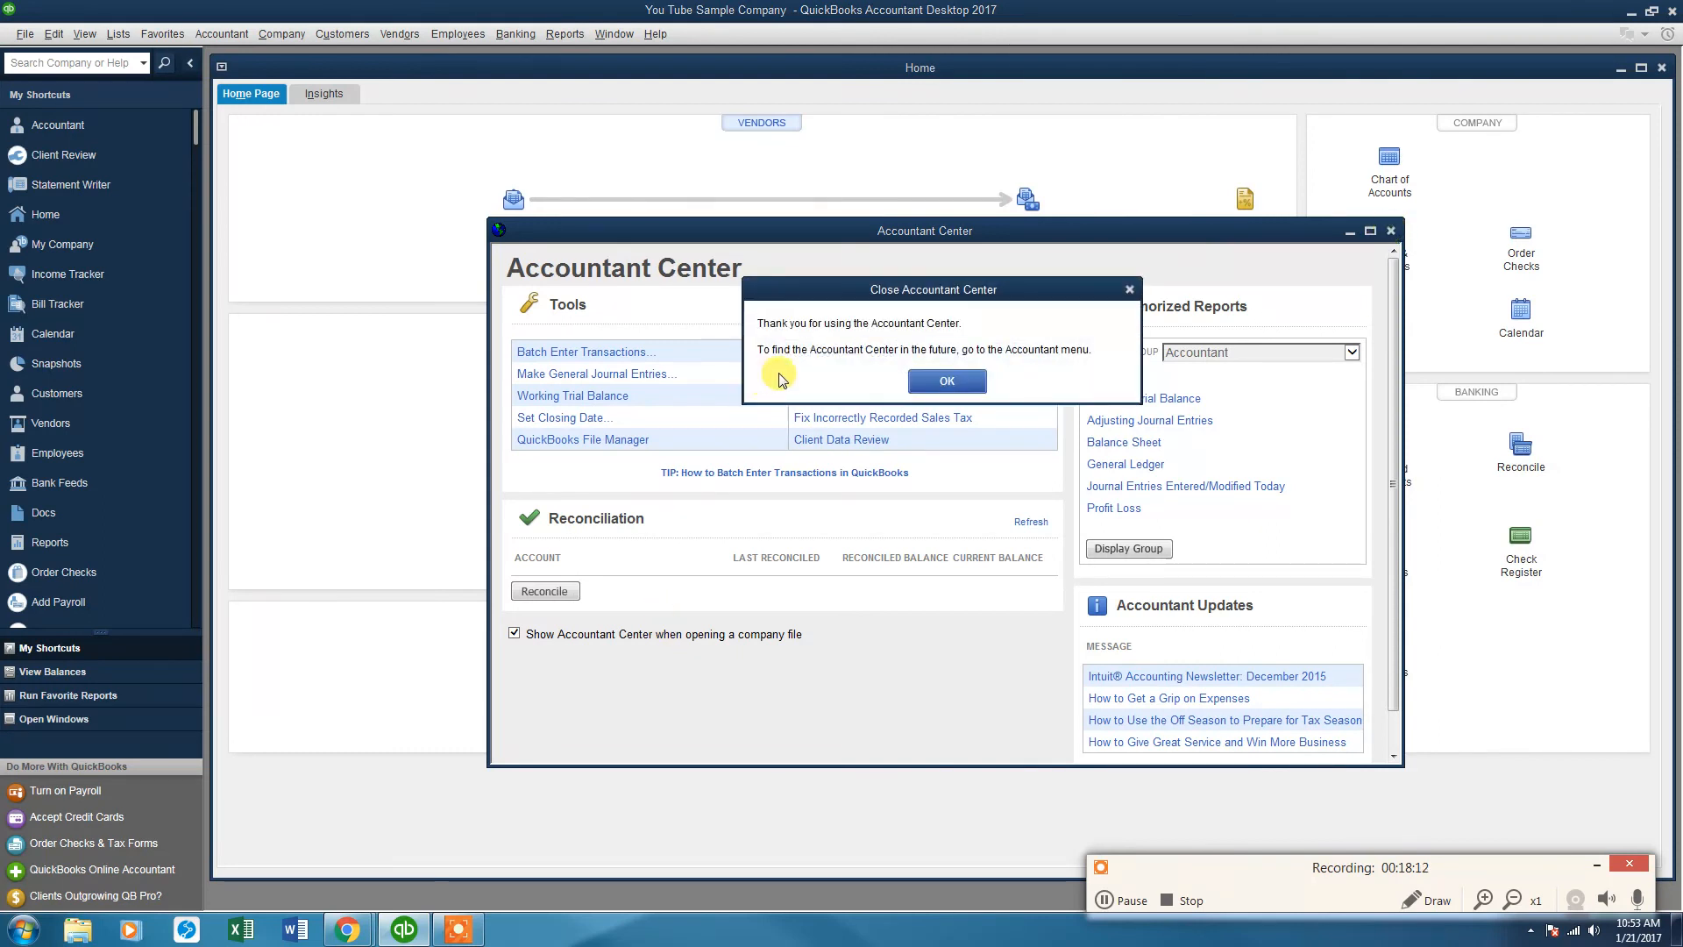
{"action": "left_click", "coordinate": [937, 380]}
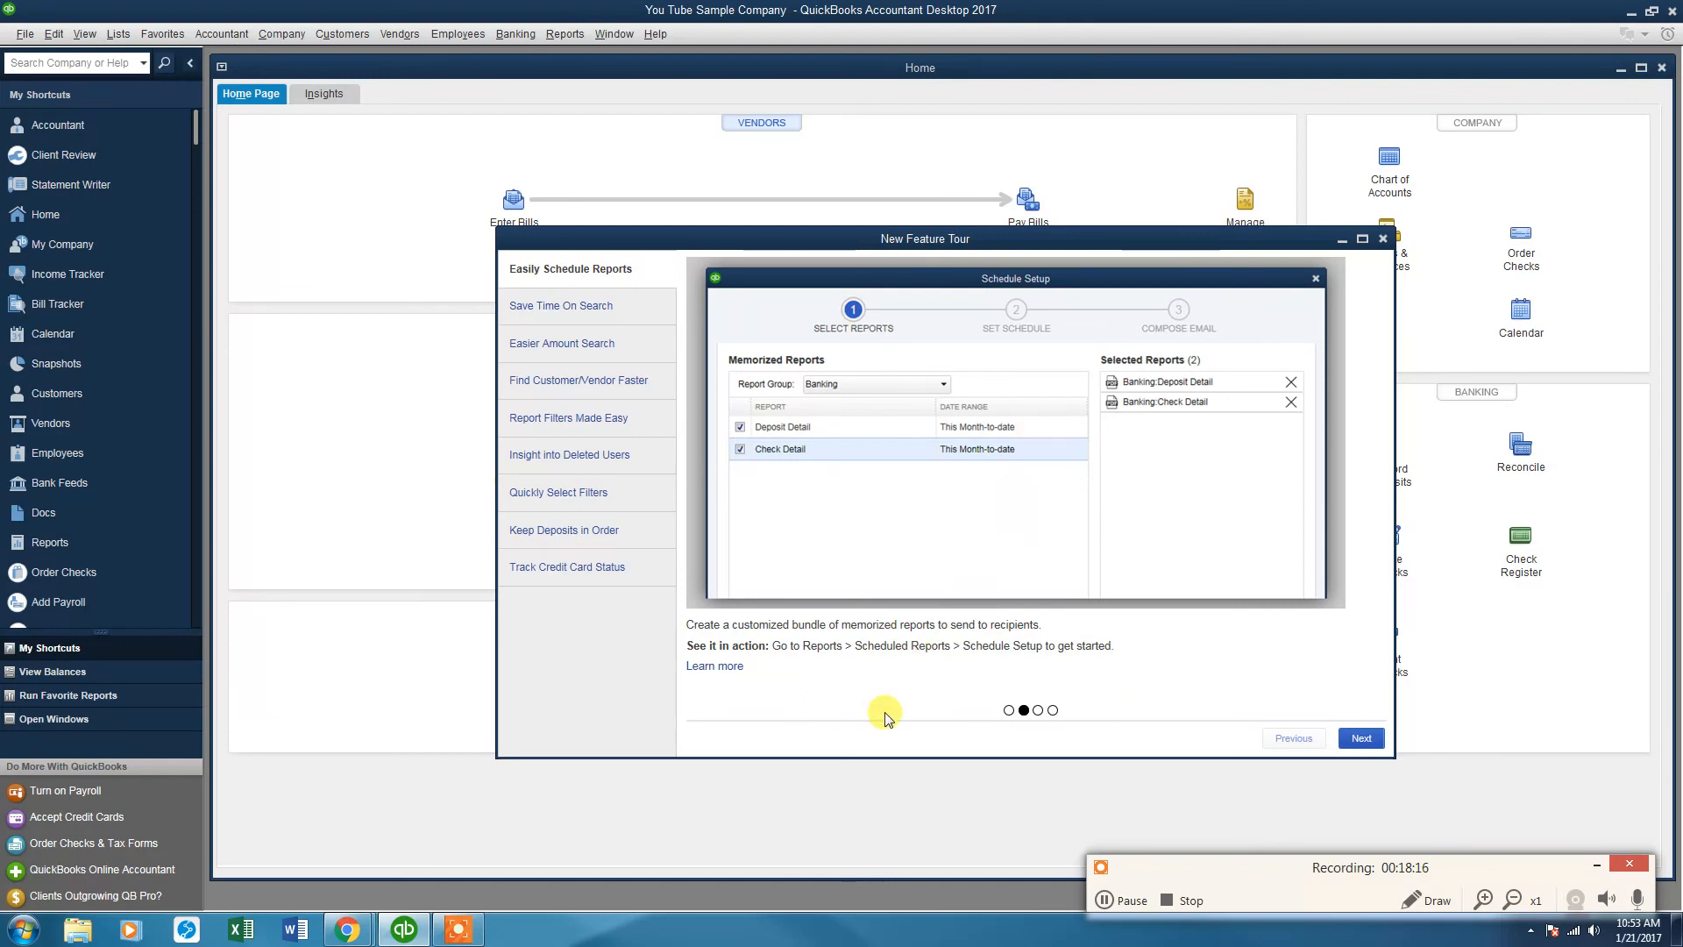
{"action": "left_click", "coordinate": [1384, 240]}
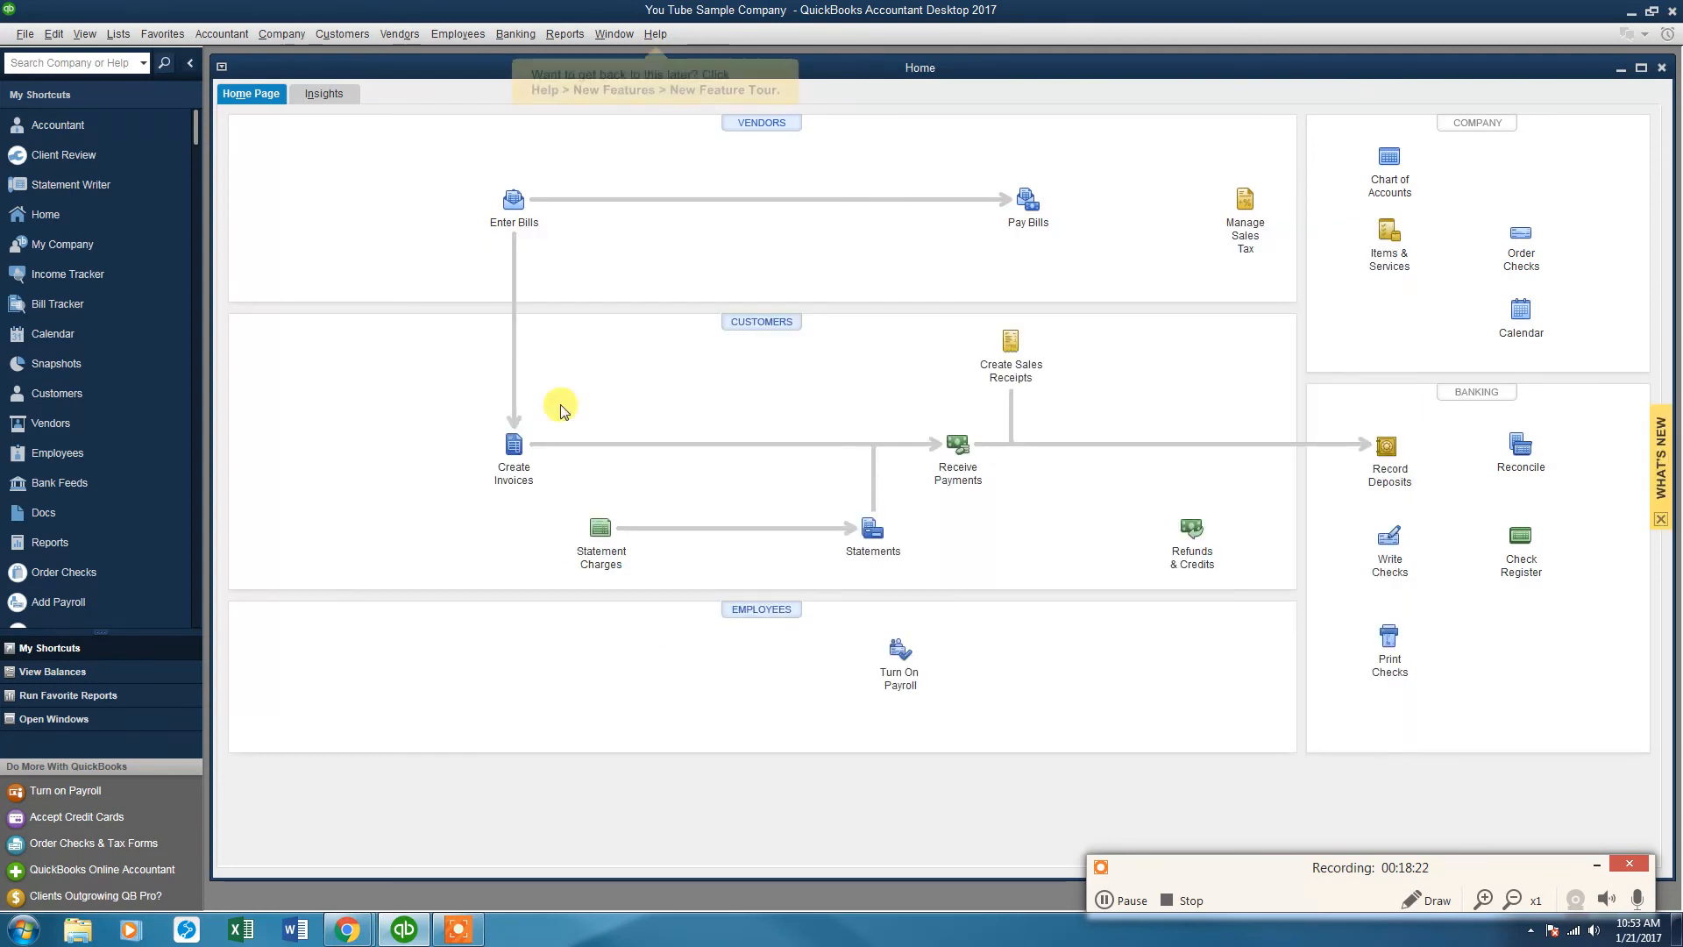